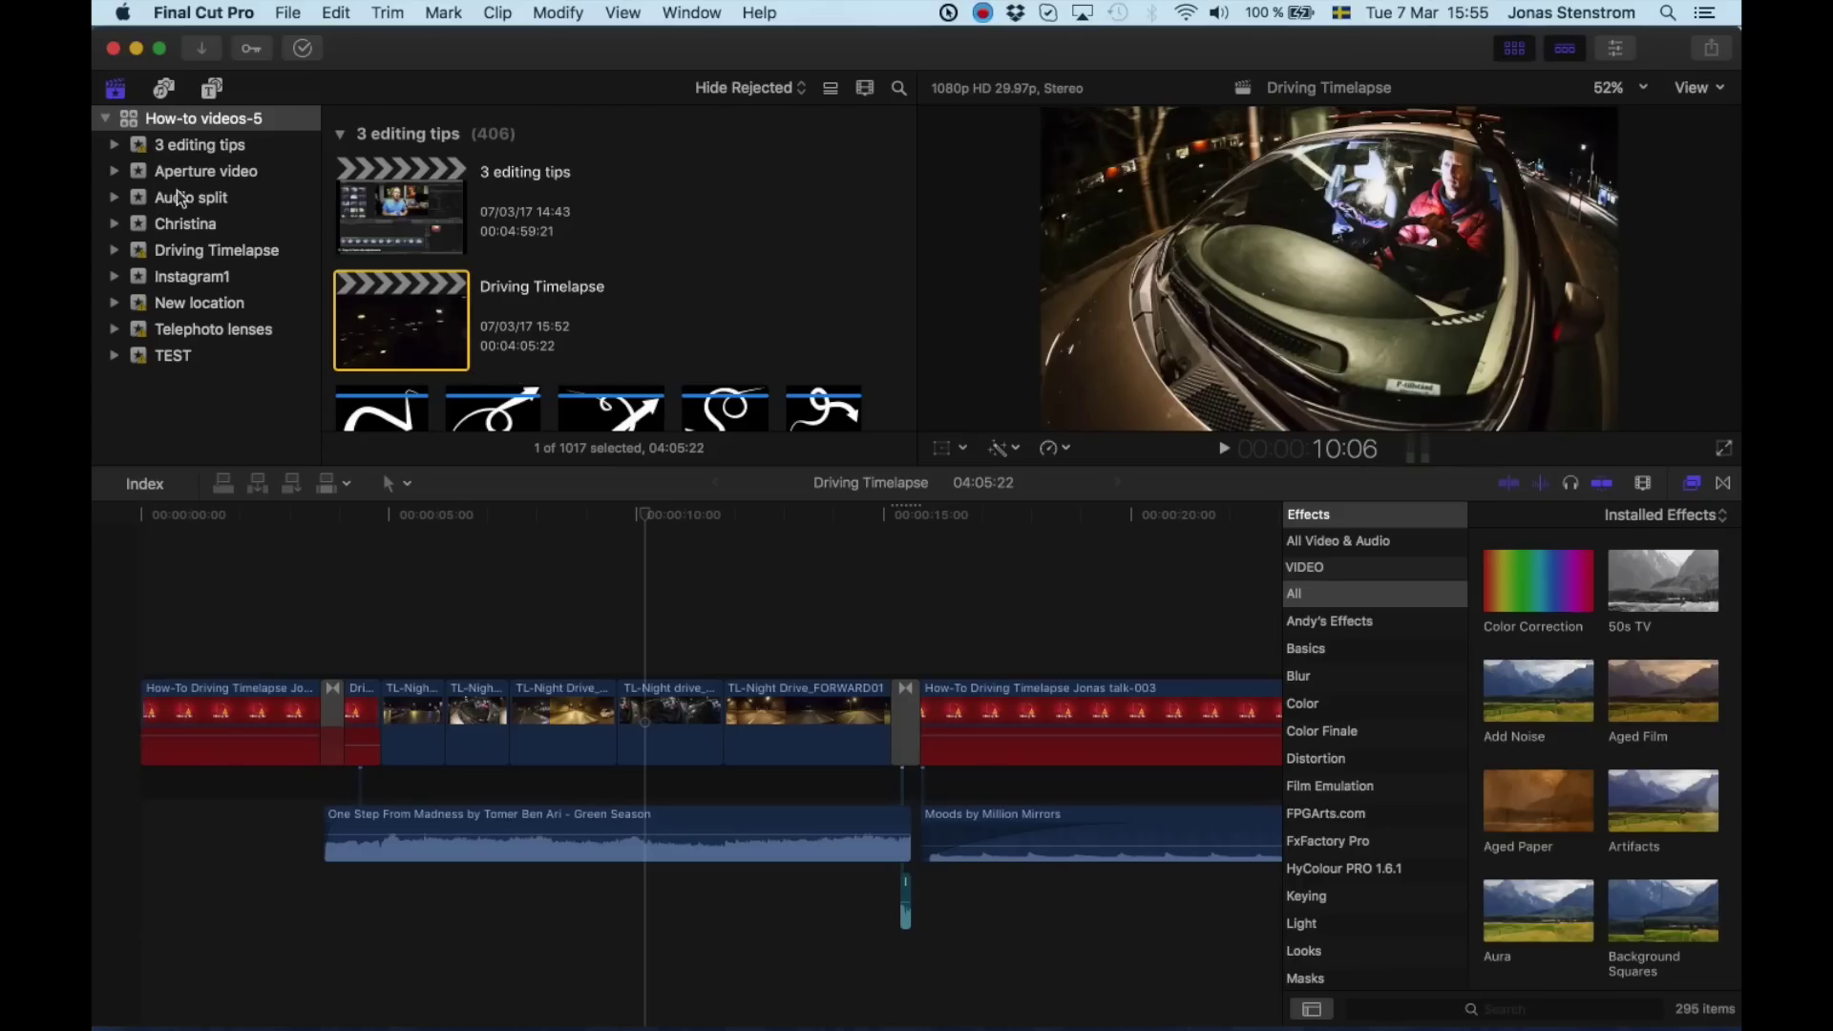
Create an empty event named 'FCPX Basics' in the How-to videos-5 library and expand it.
click(127, 127)
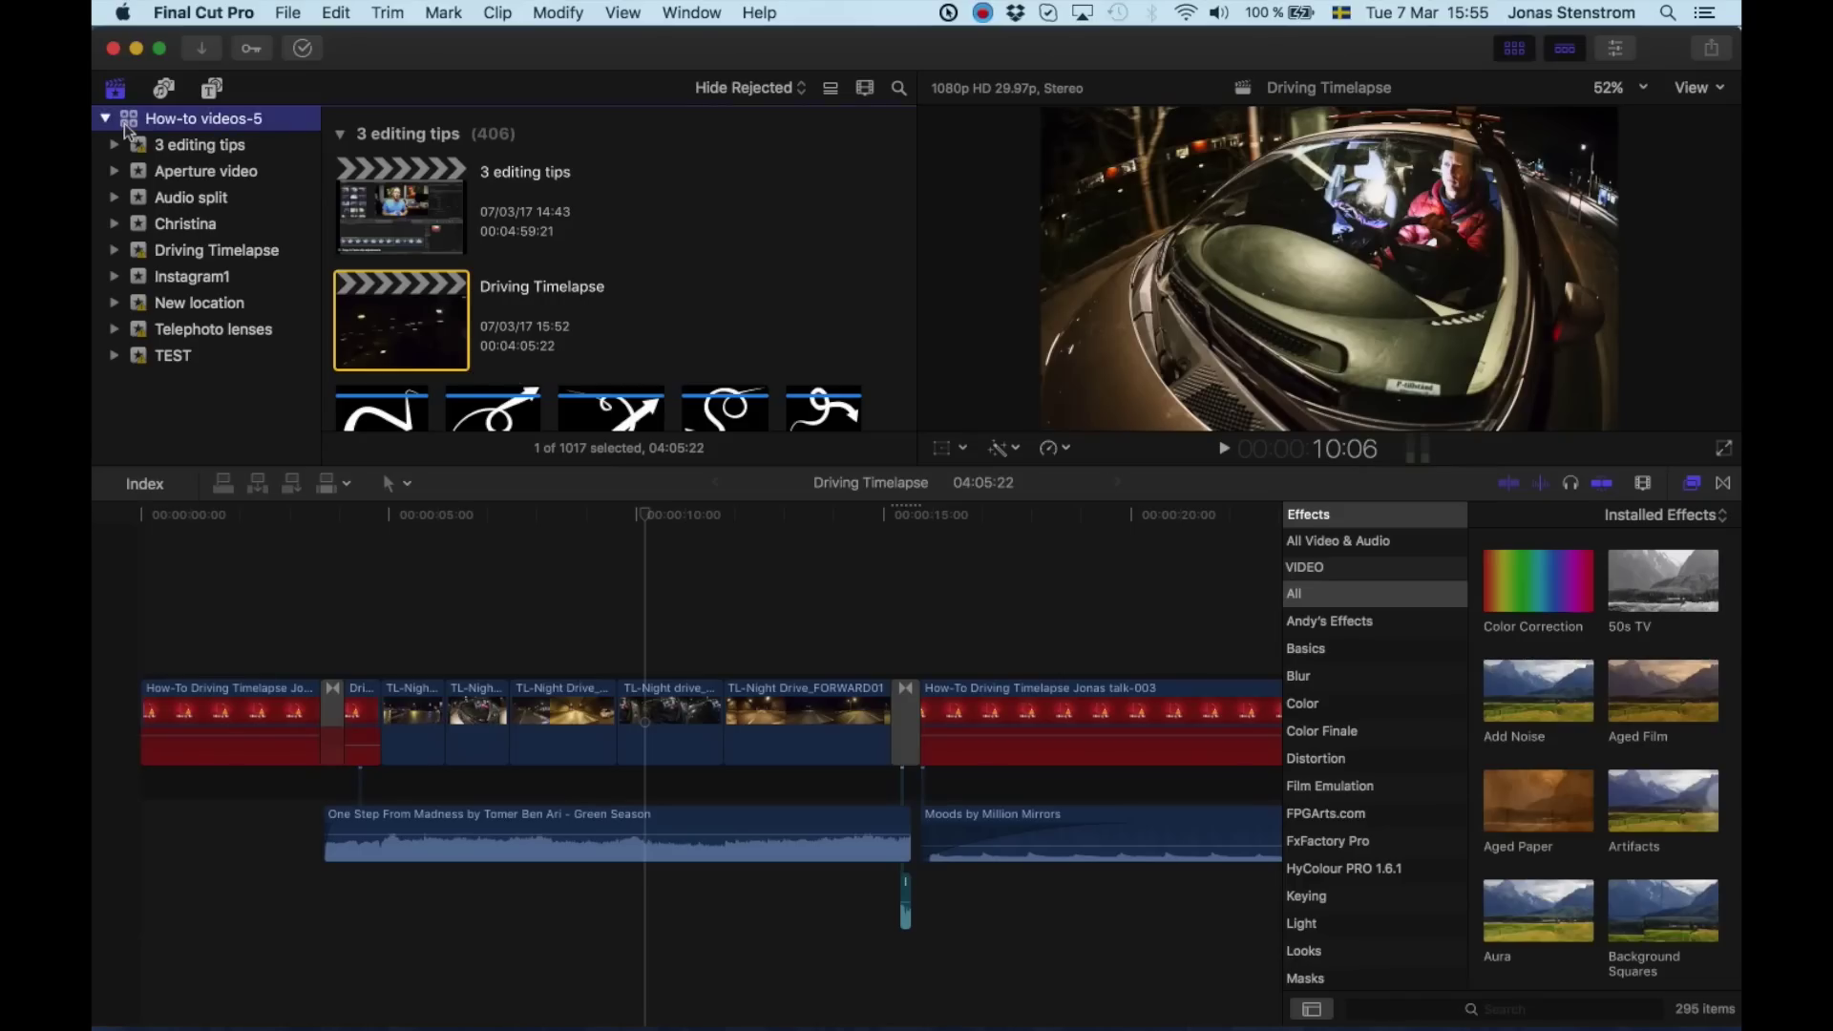
click(300, 15)
mouse_move(315, 46)
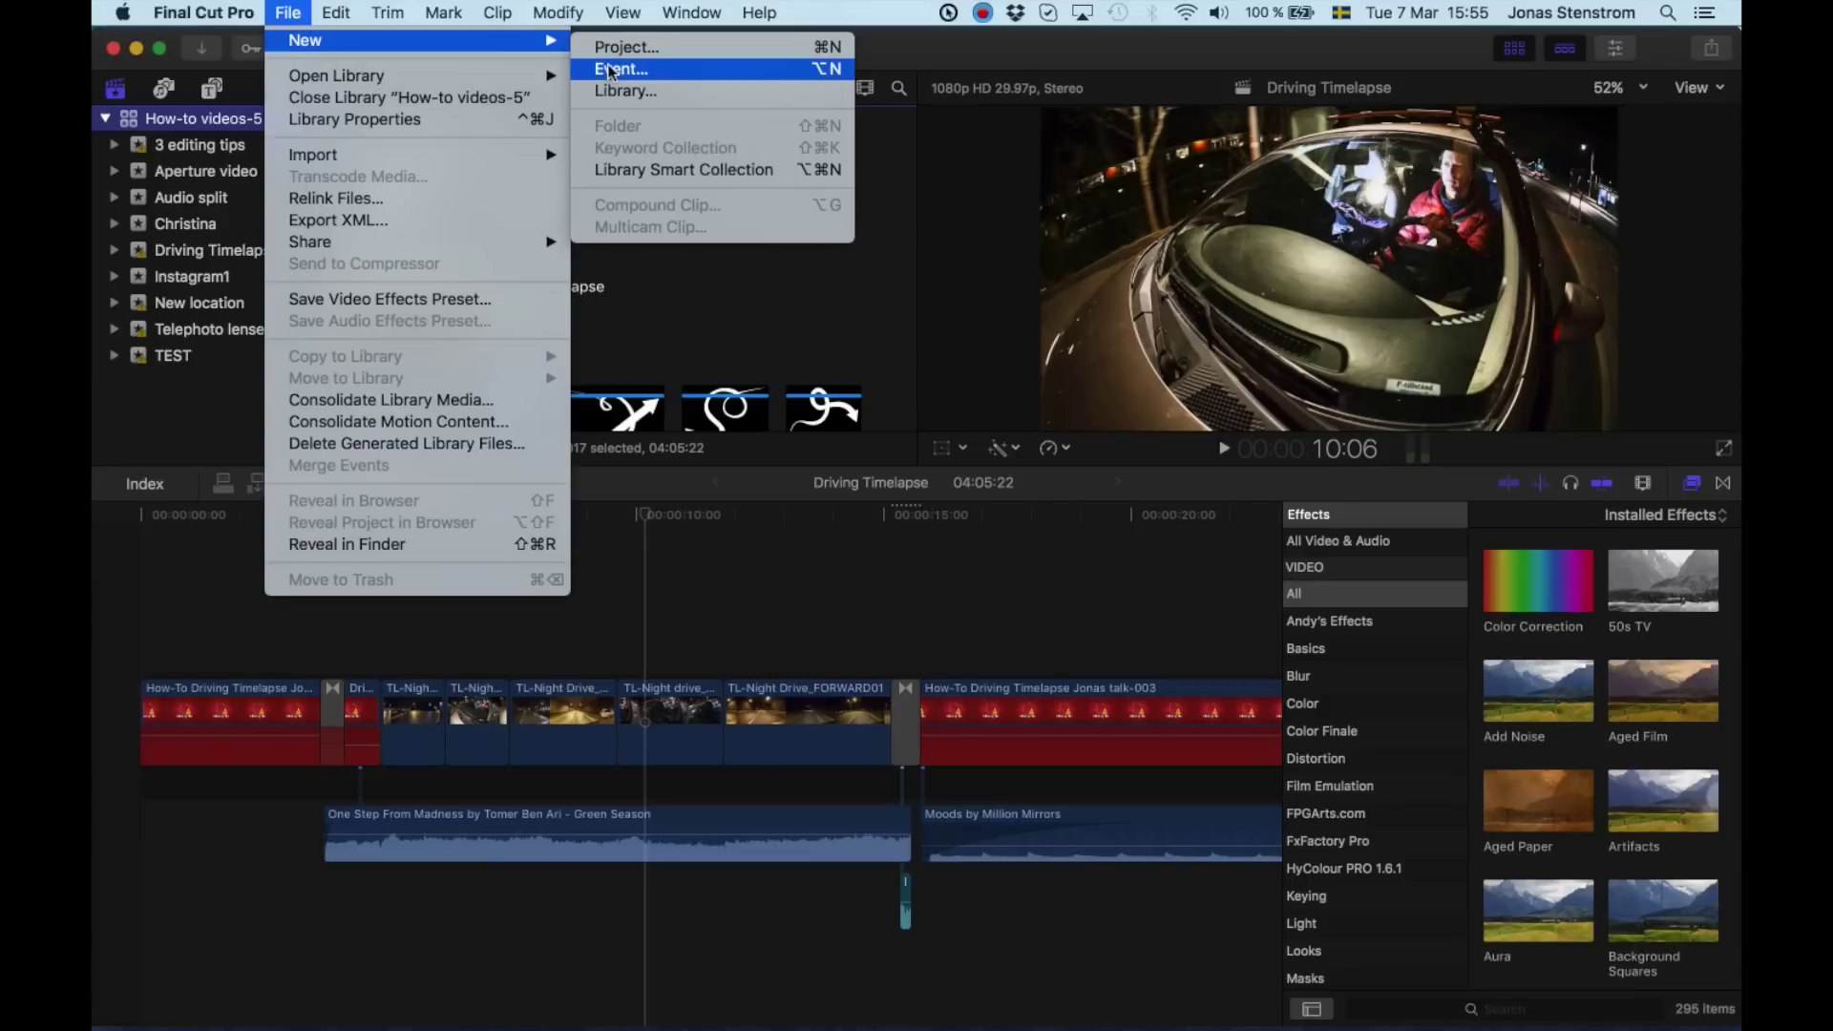
click(680, 72)
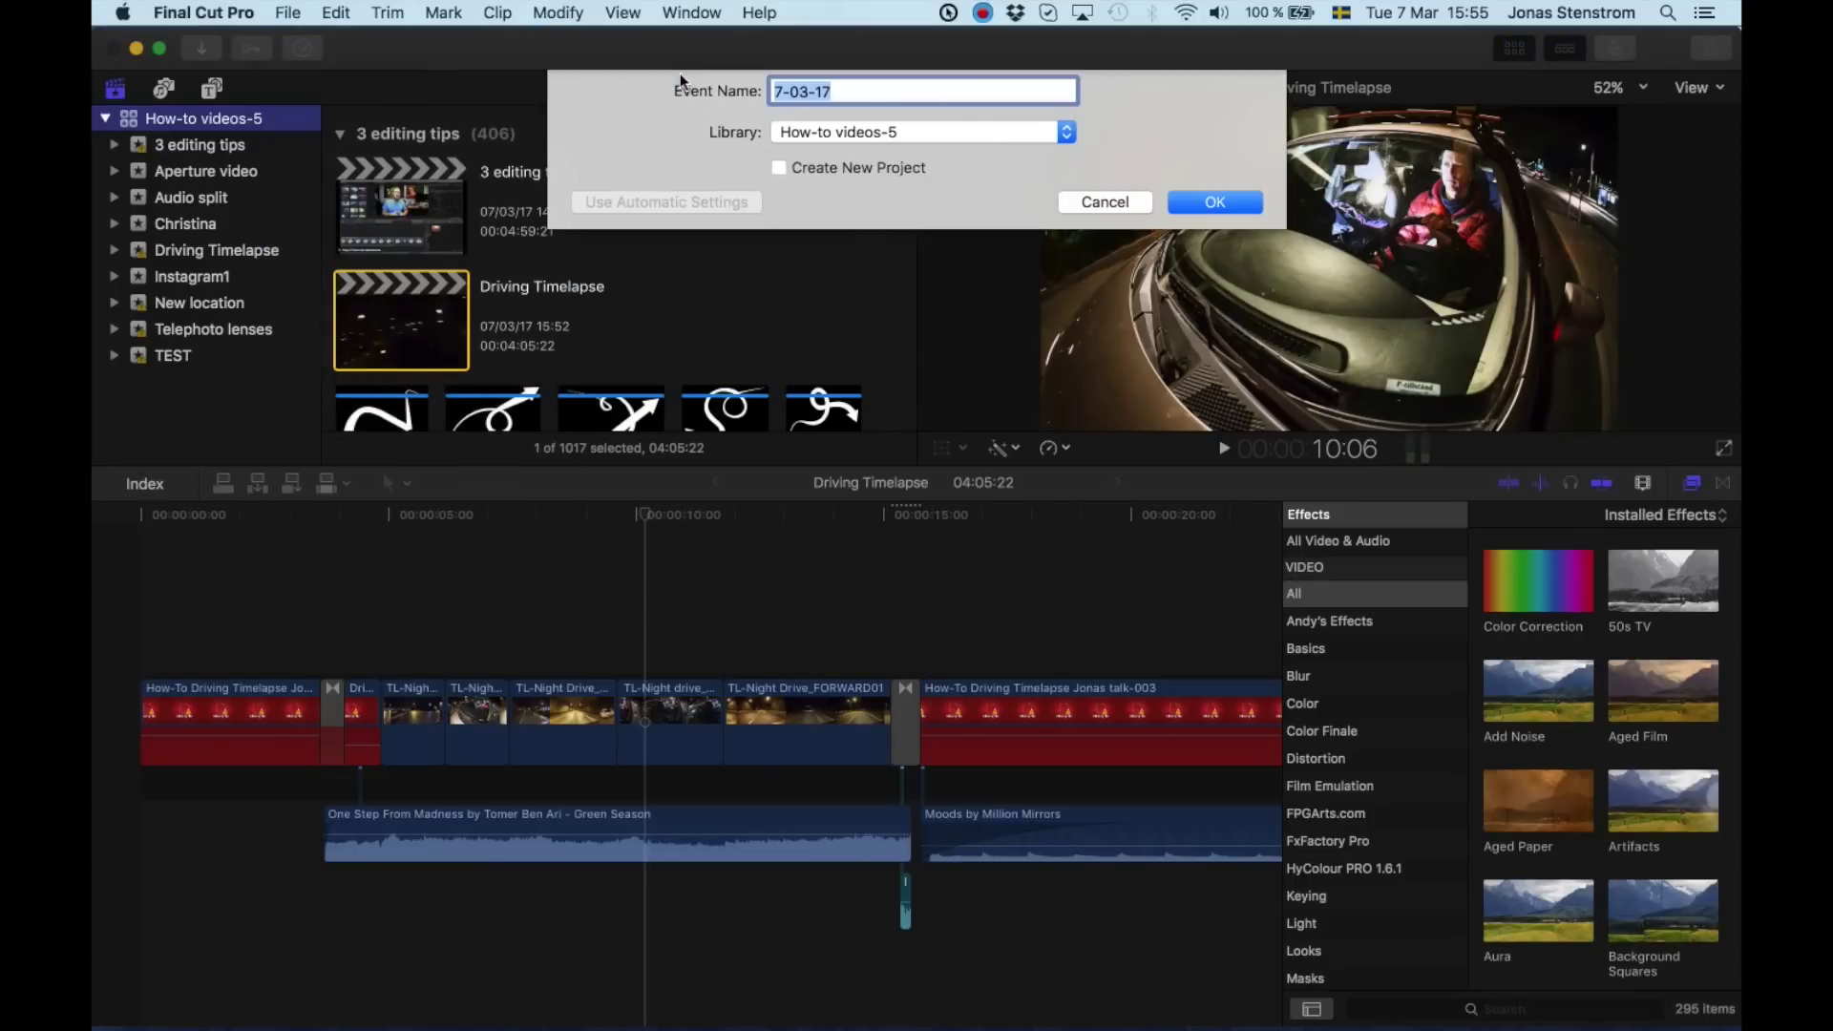
text(FCPX Basisc)
key(BackSpace)
key(BackSpace)
key(BackSpace)
key(BackSpace)
key(BackSpace)
text(asics)
click(1214, 202)
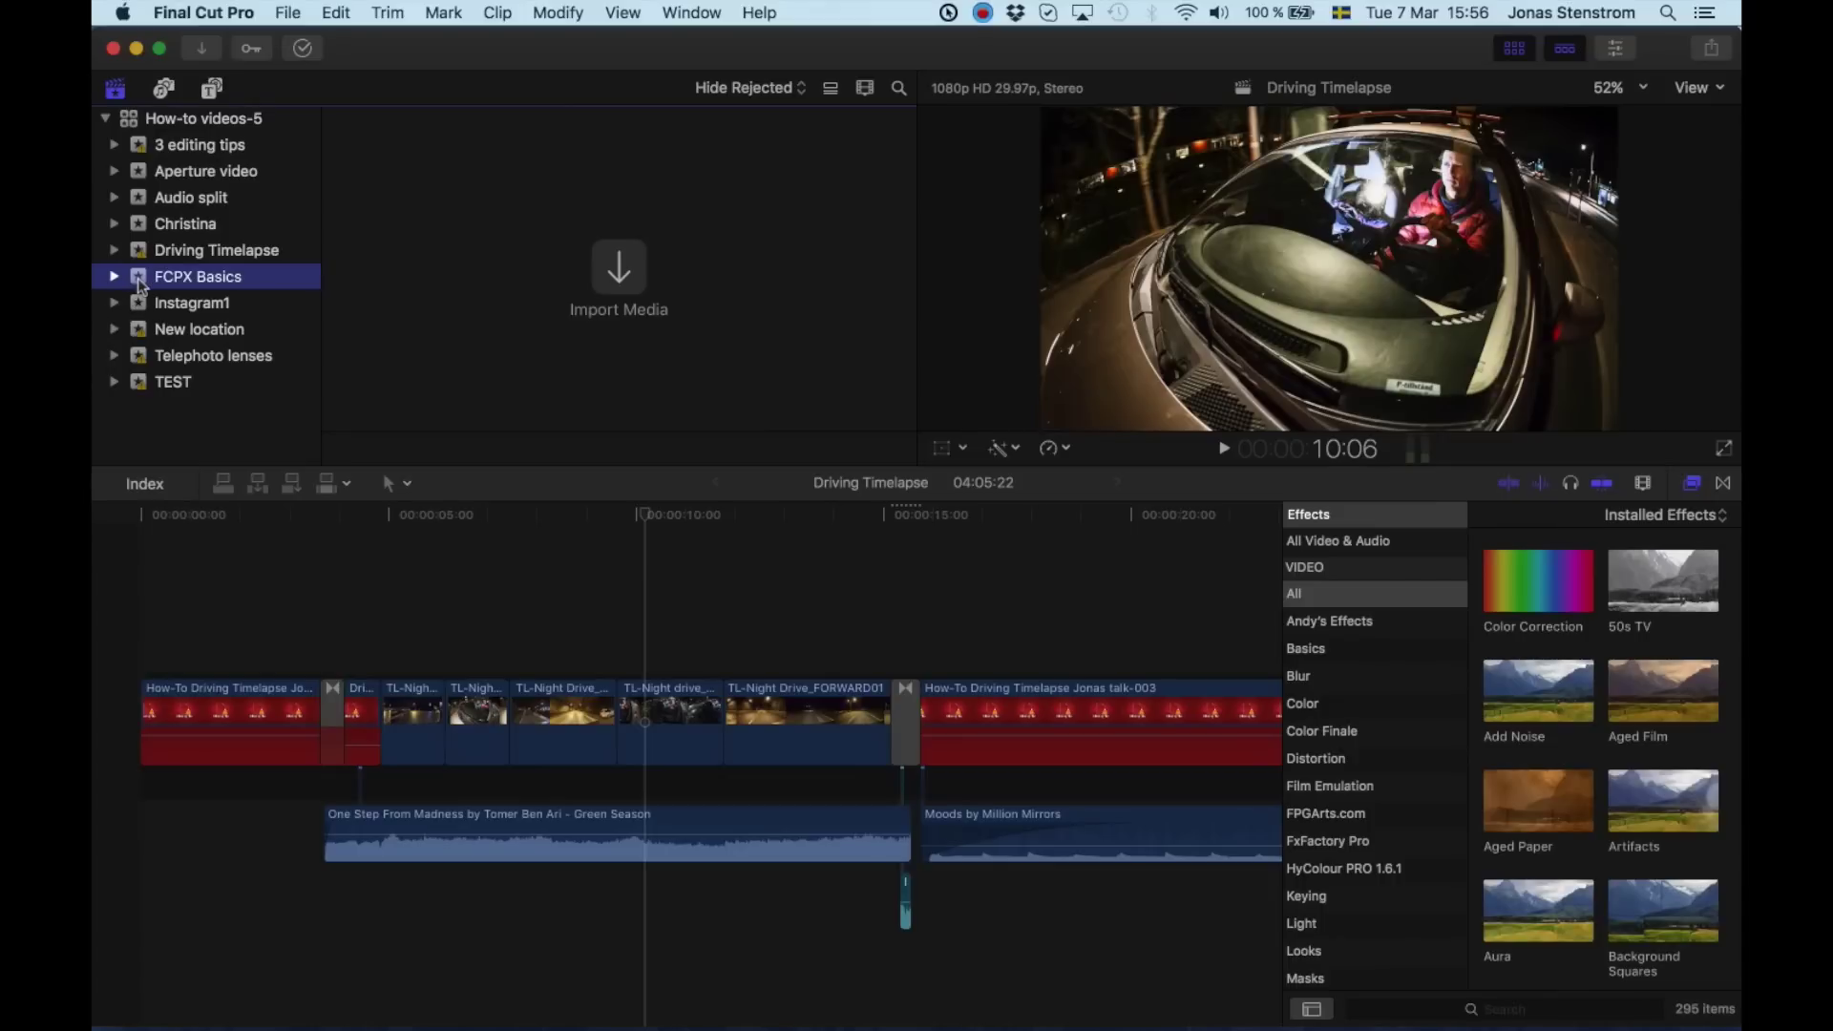
click(114, 276)
Add keyword collections named Music and SFX to the FCPX Basics event.
right_click(145, 283)
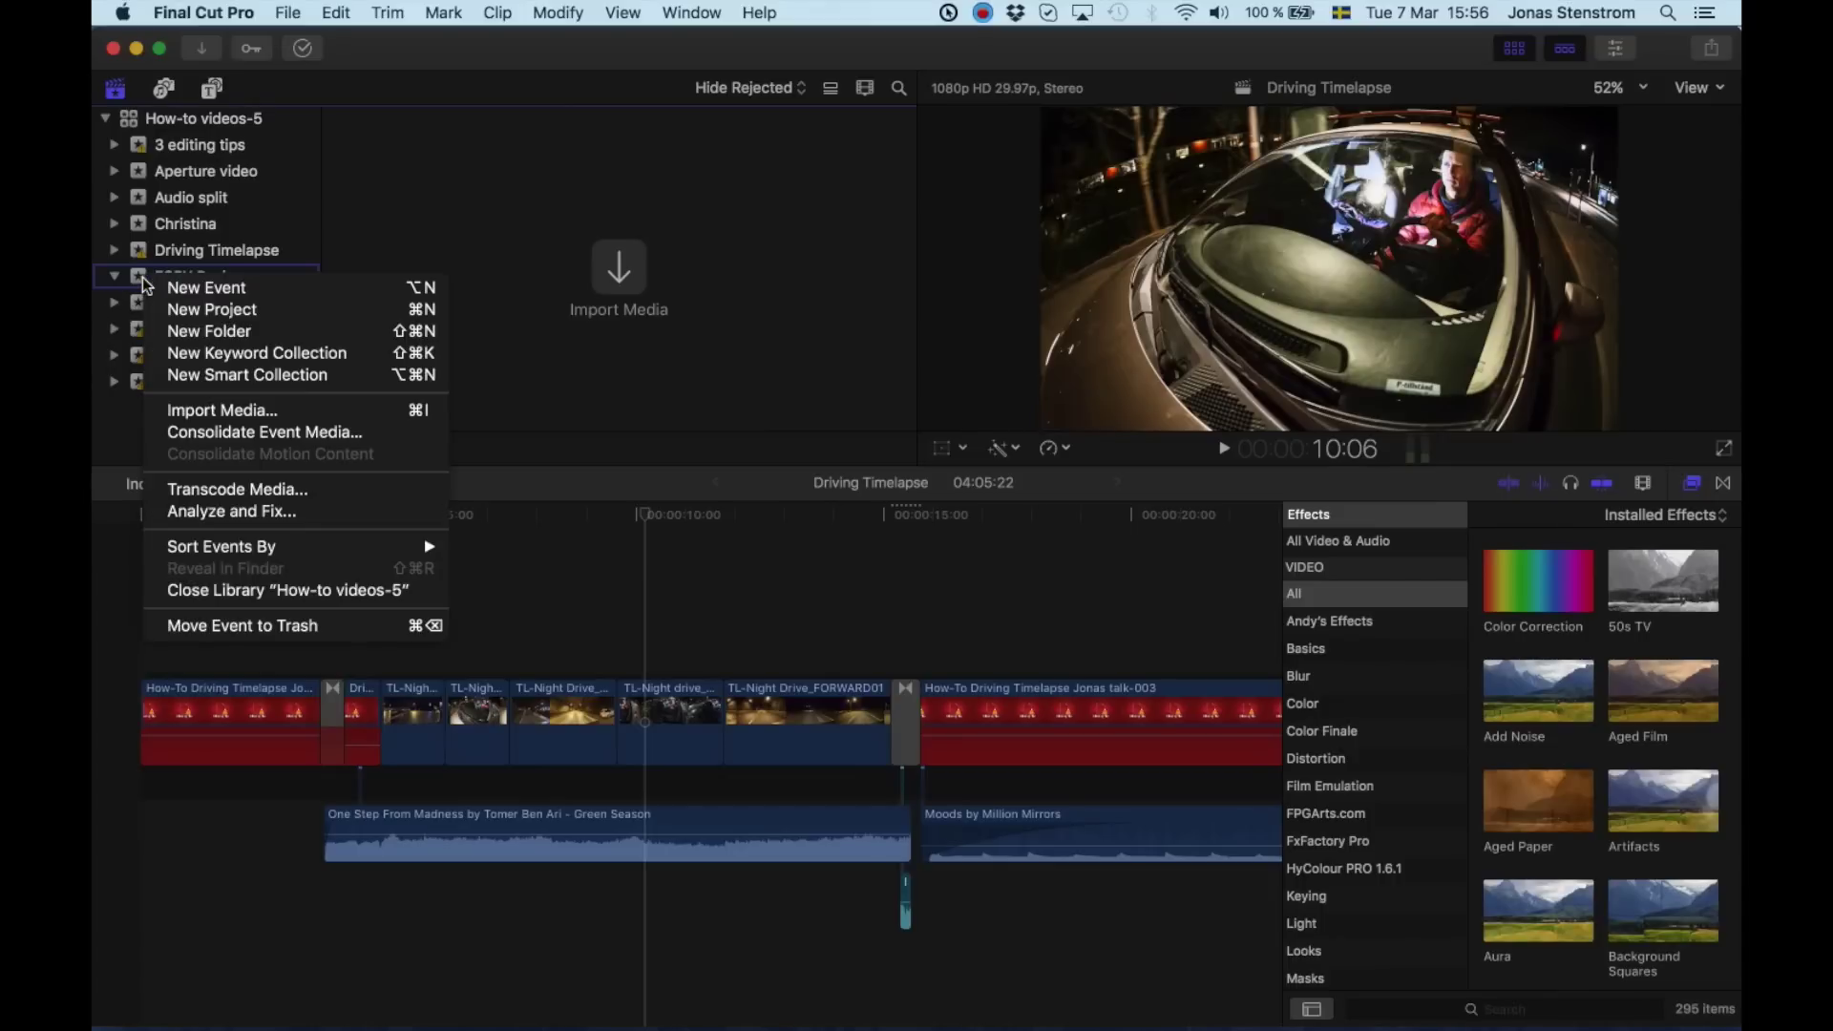
click(229, 353)
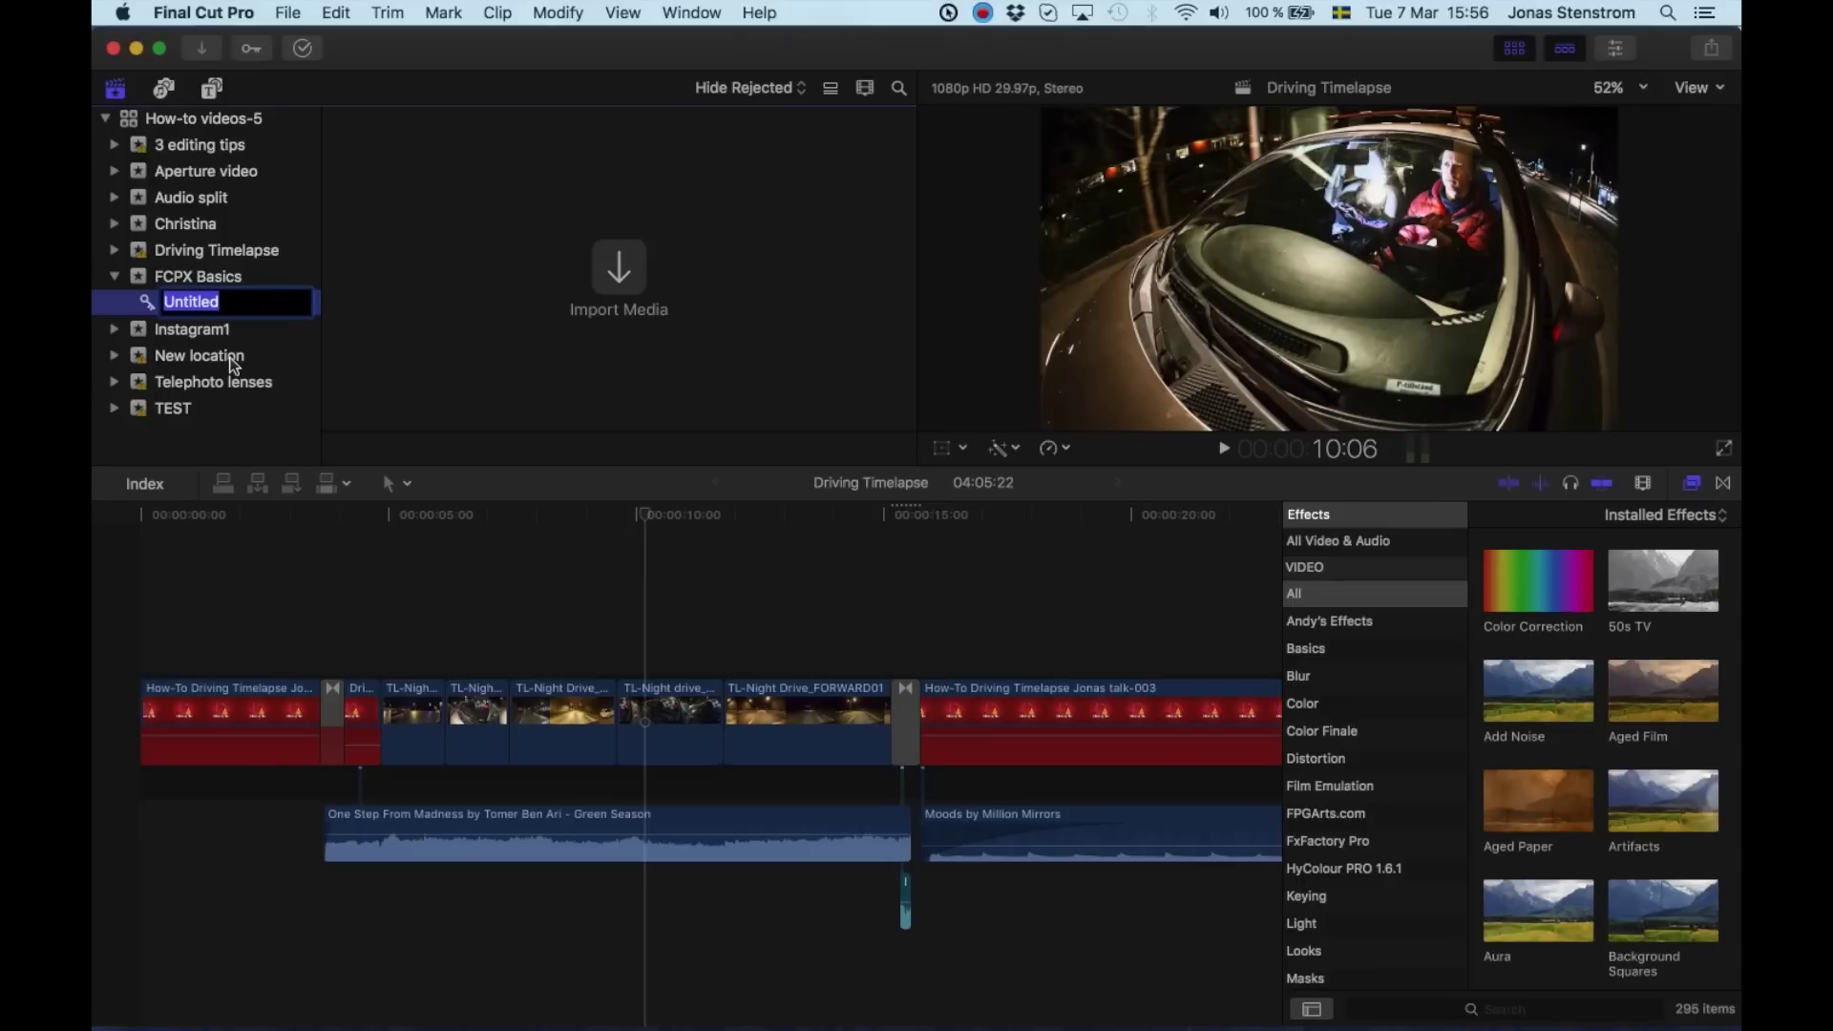
text(Music)
click(178, 277)
right_click(179, 277)
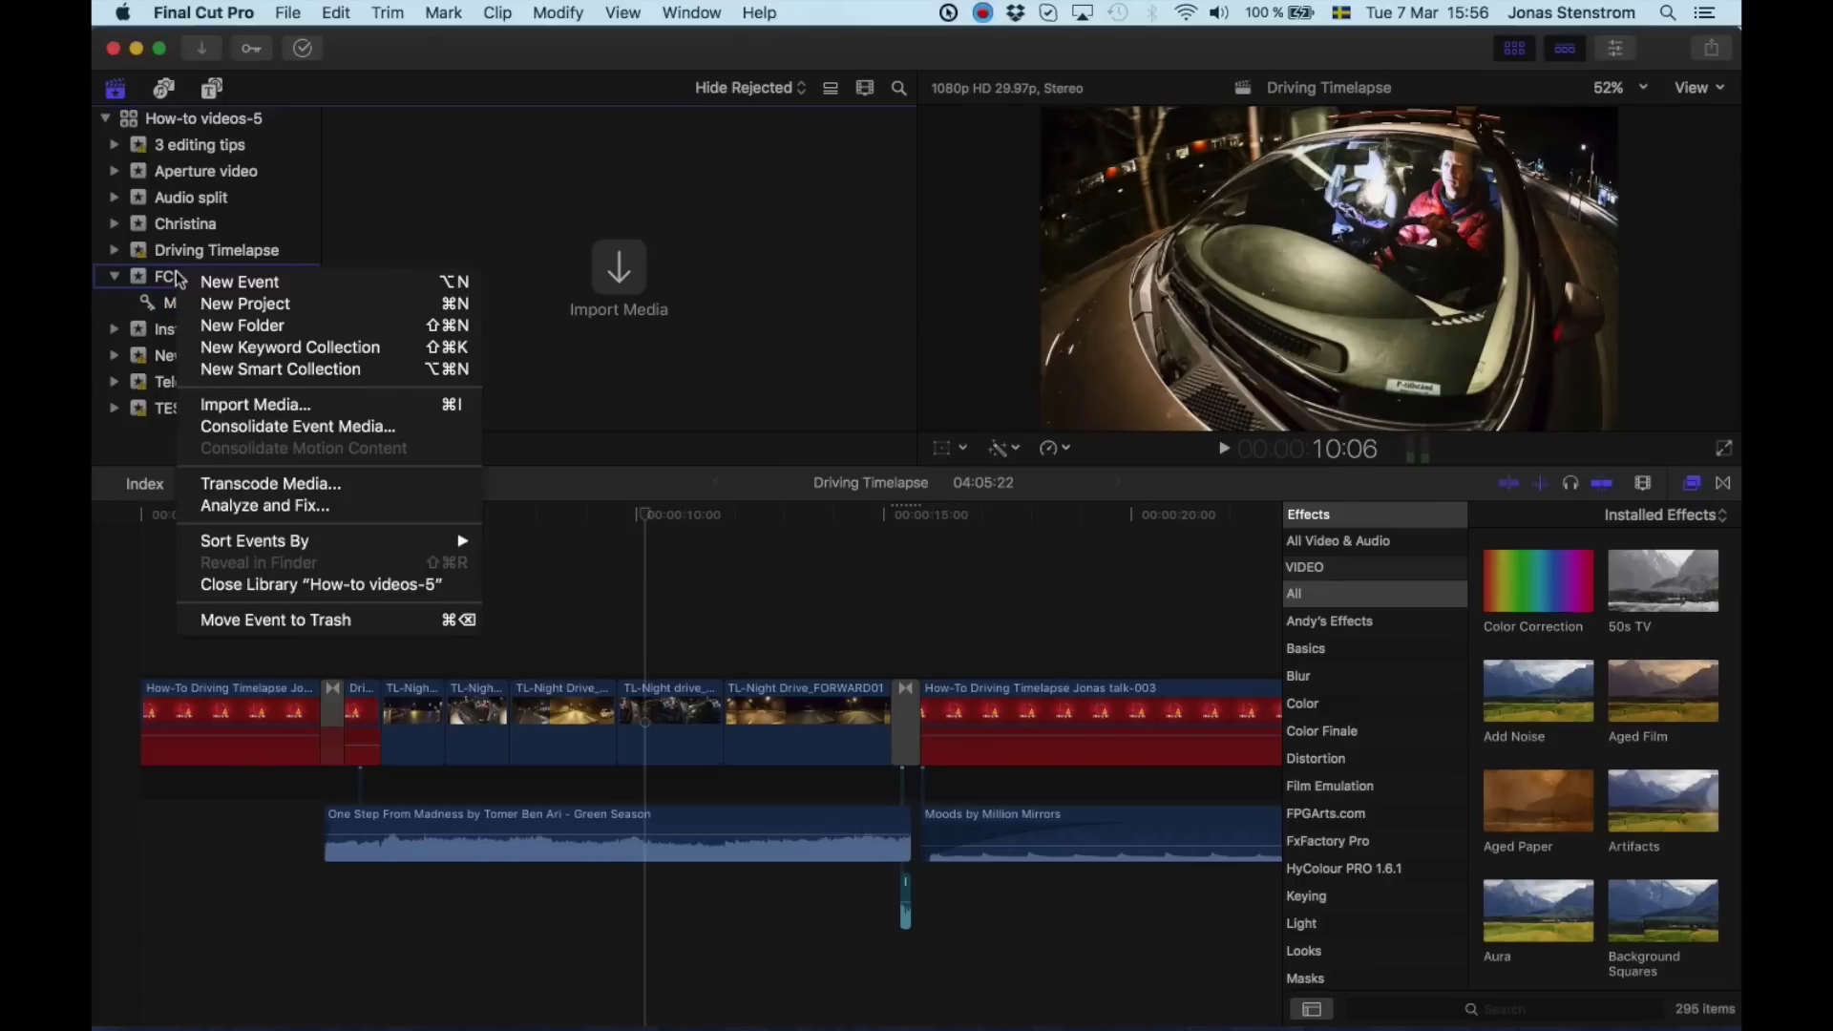
click(256, 349)
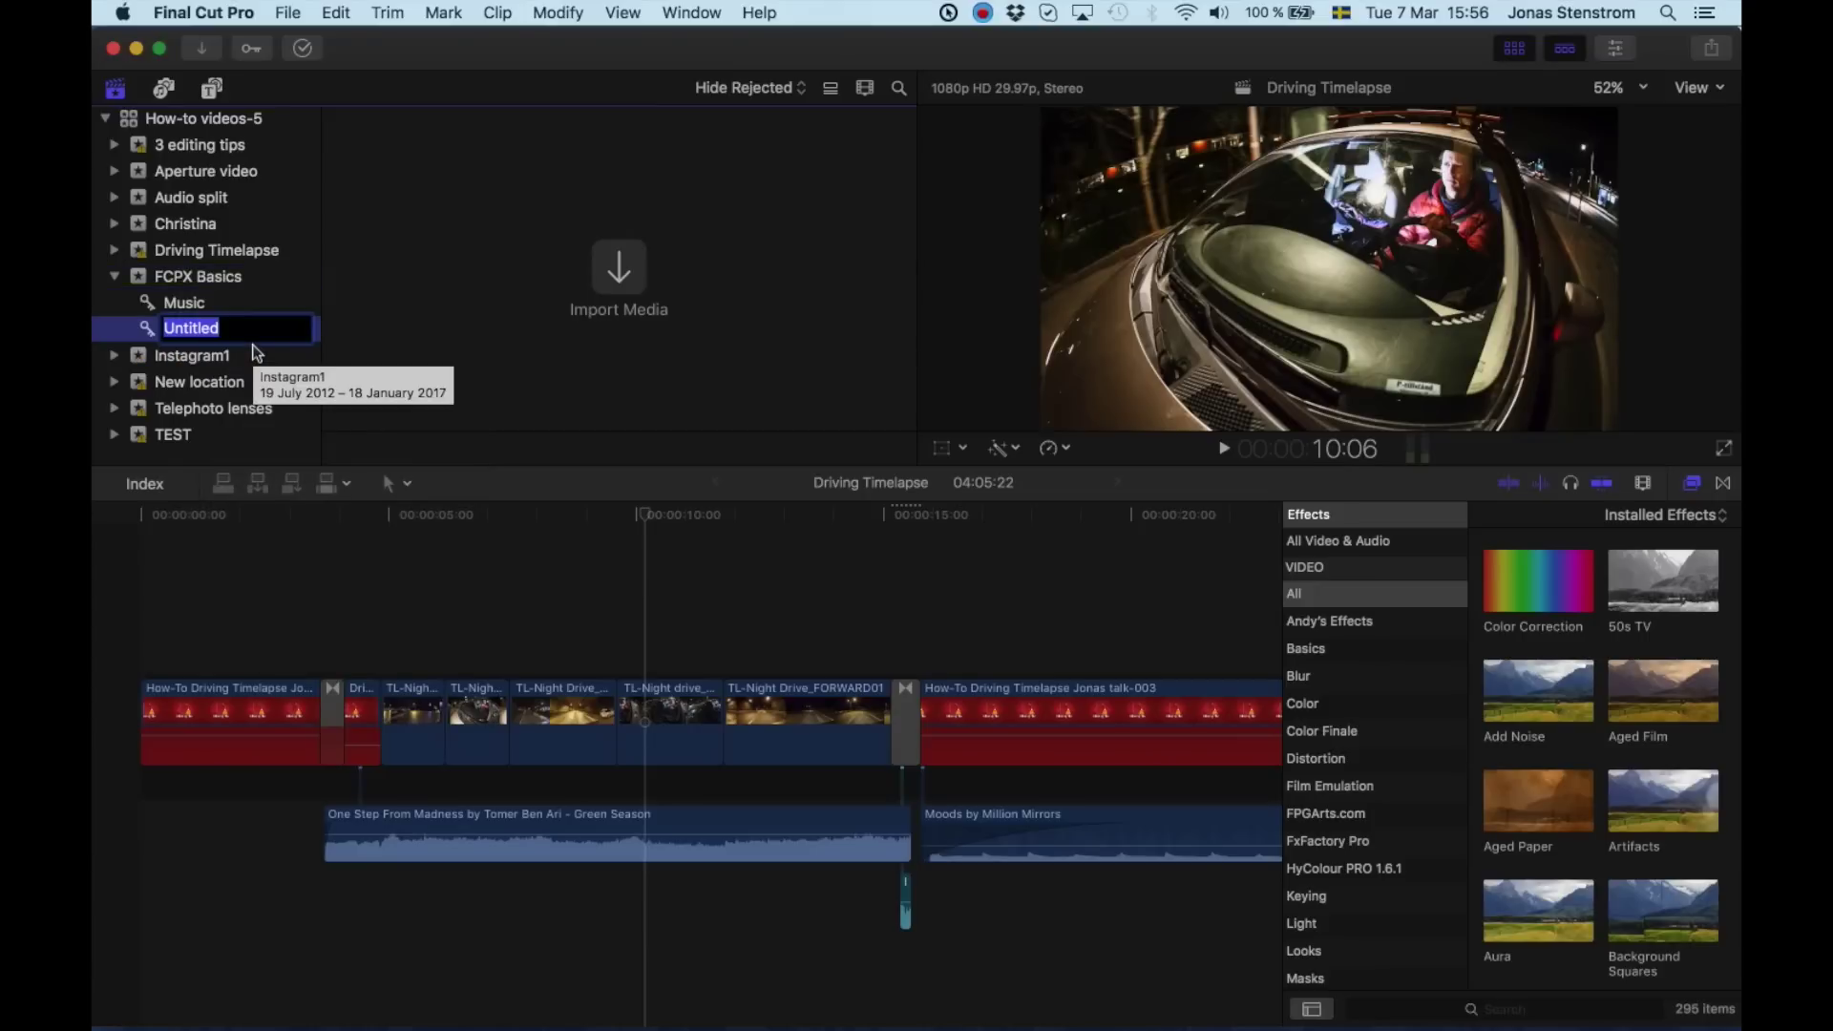
text(SFX)
key(Return)
Add Graphics, Video_story and Broll keyword collections to the event.
key(super+shift+k)
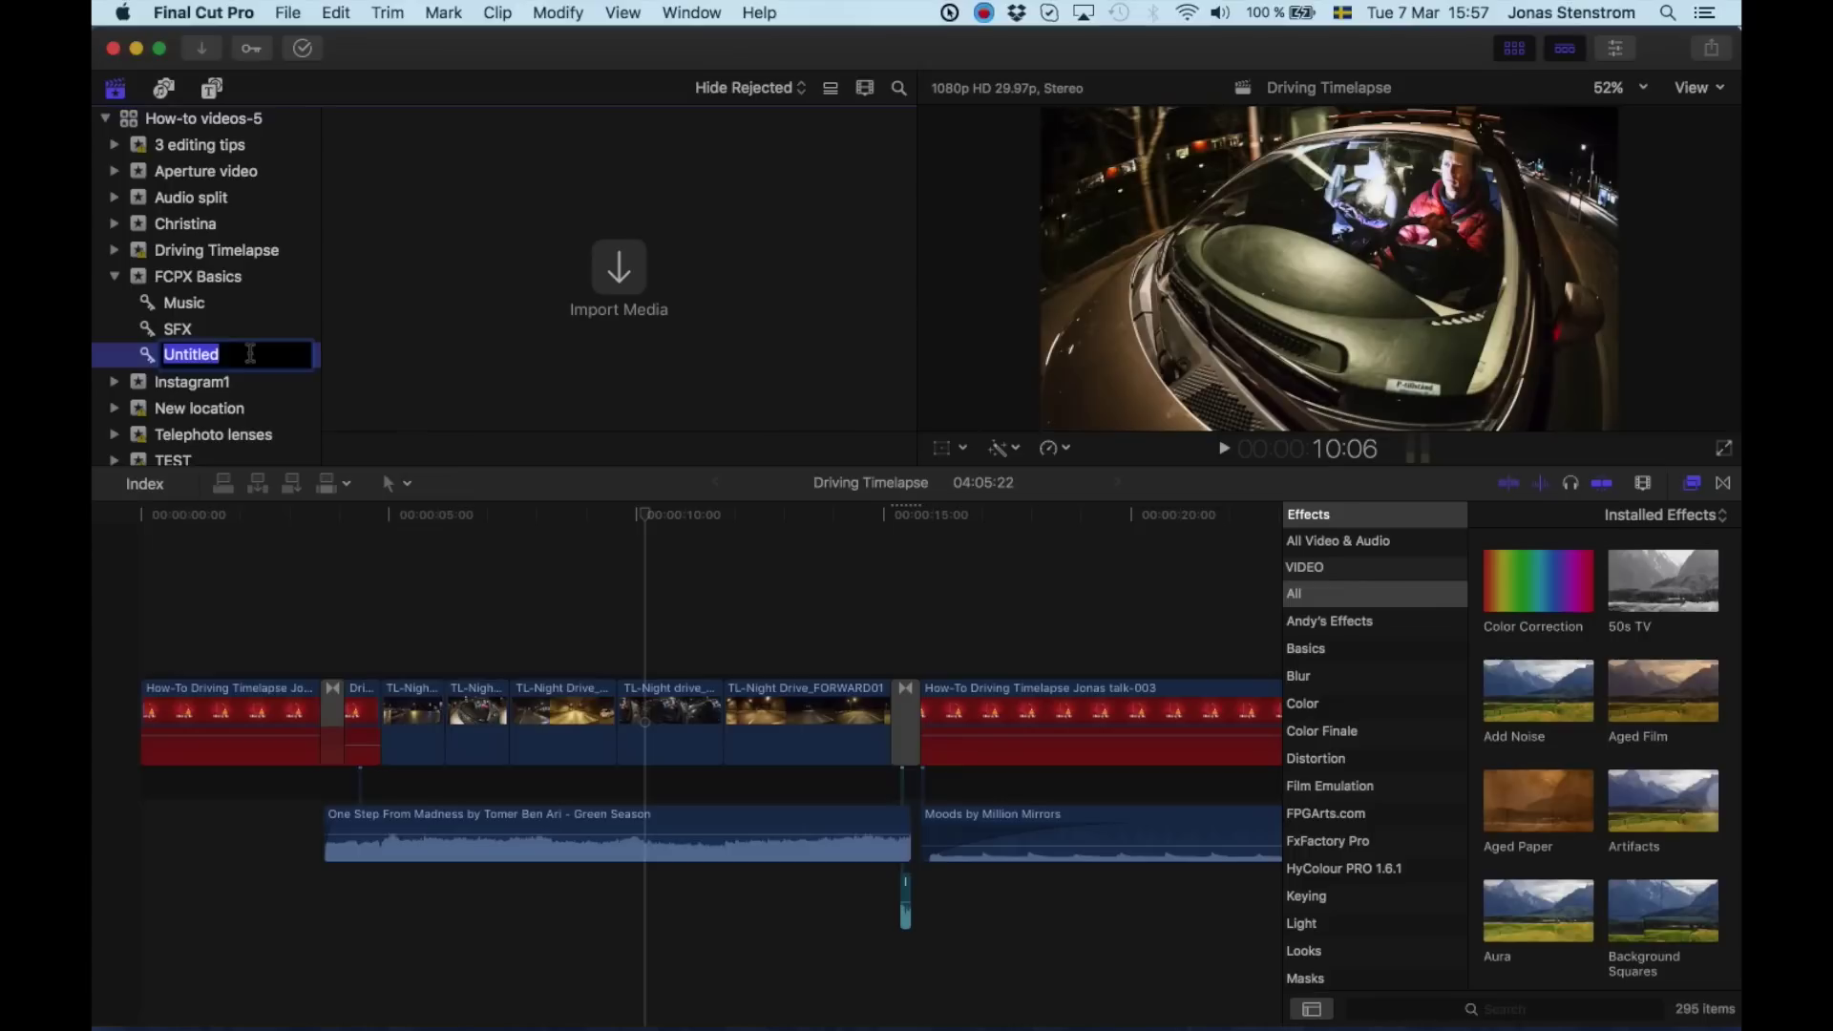
text(Graphics)
key(Return)
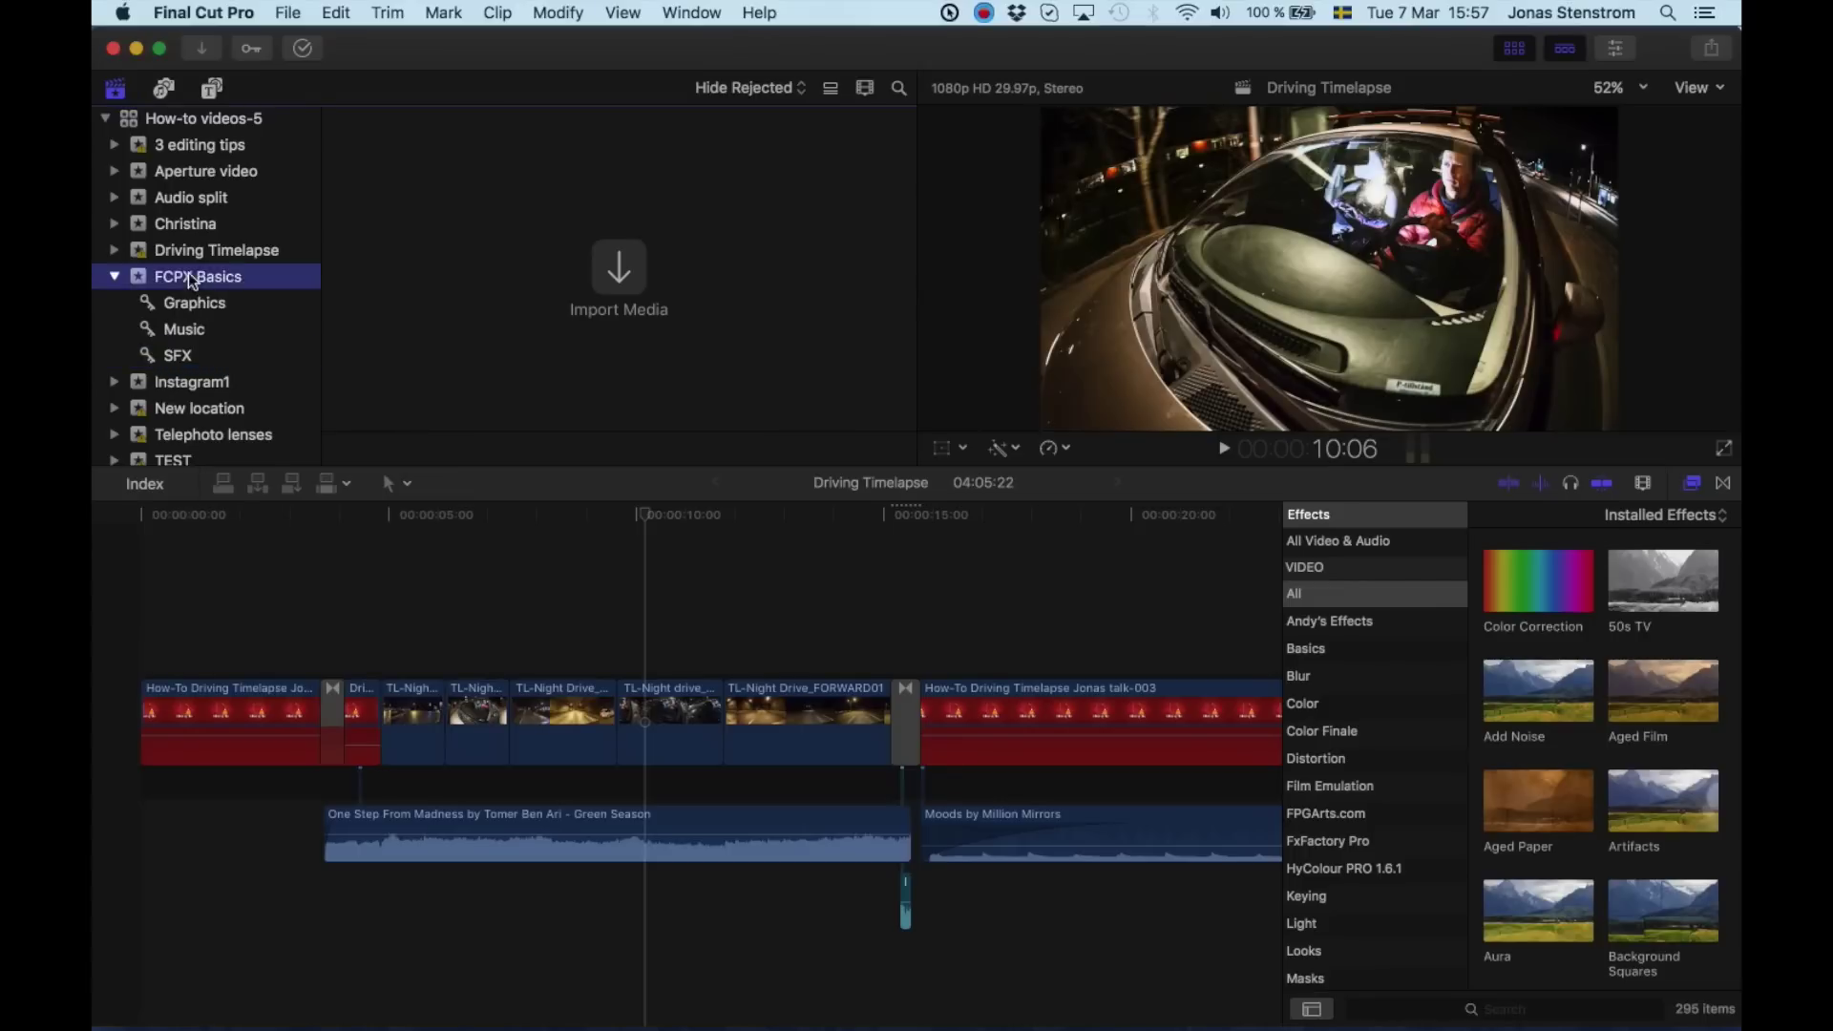
key(super+shift+k)
text(V)
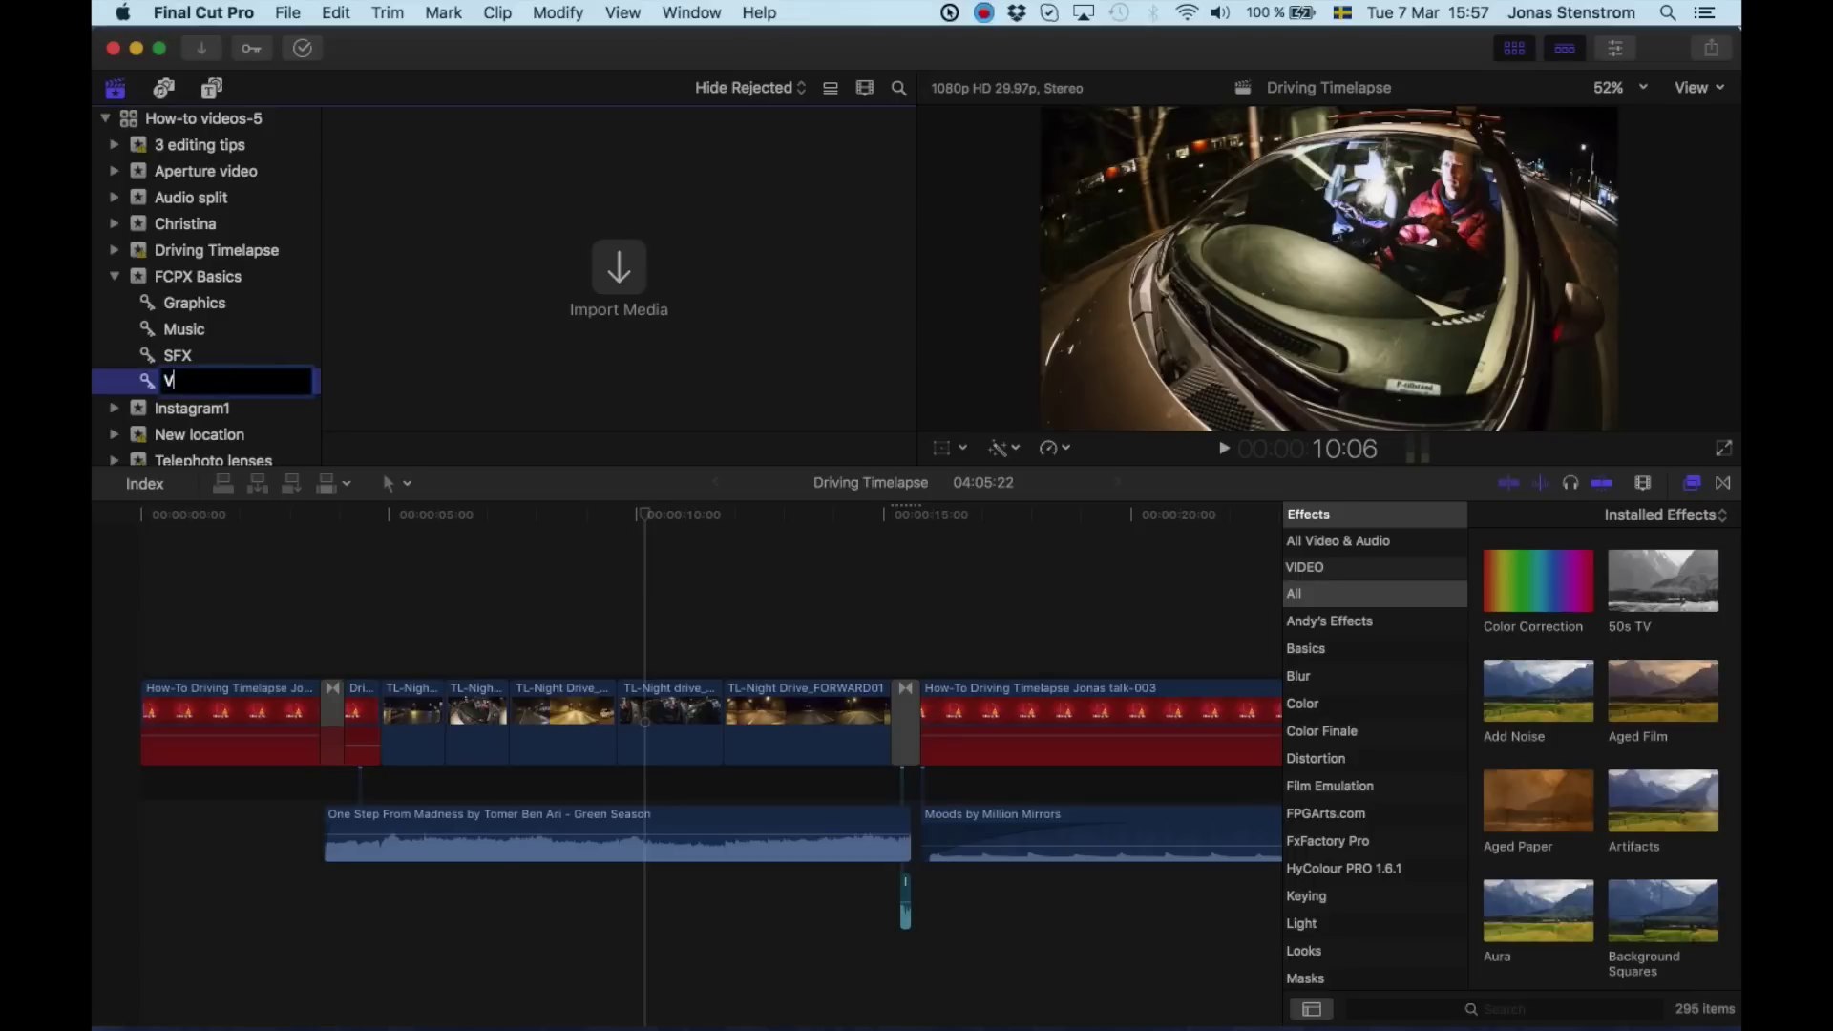
text(ideo_story)
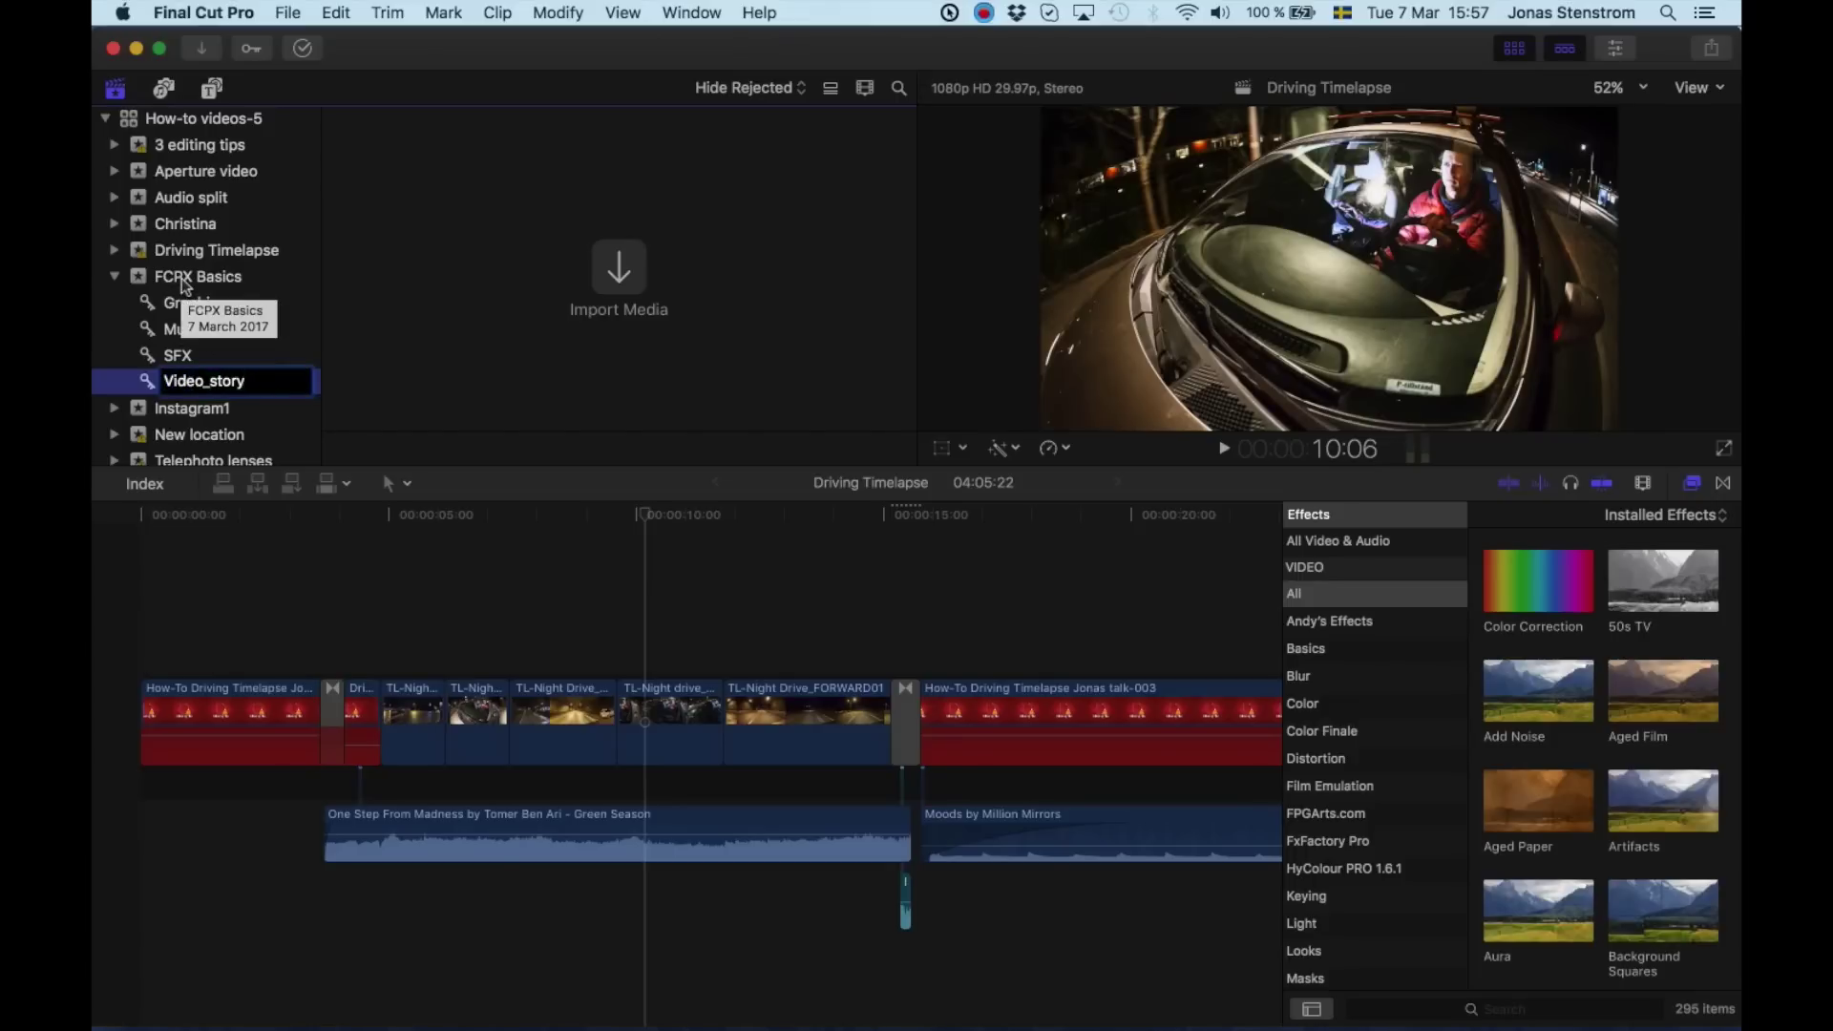
right_click(186, 287)
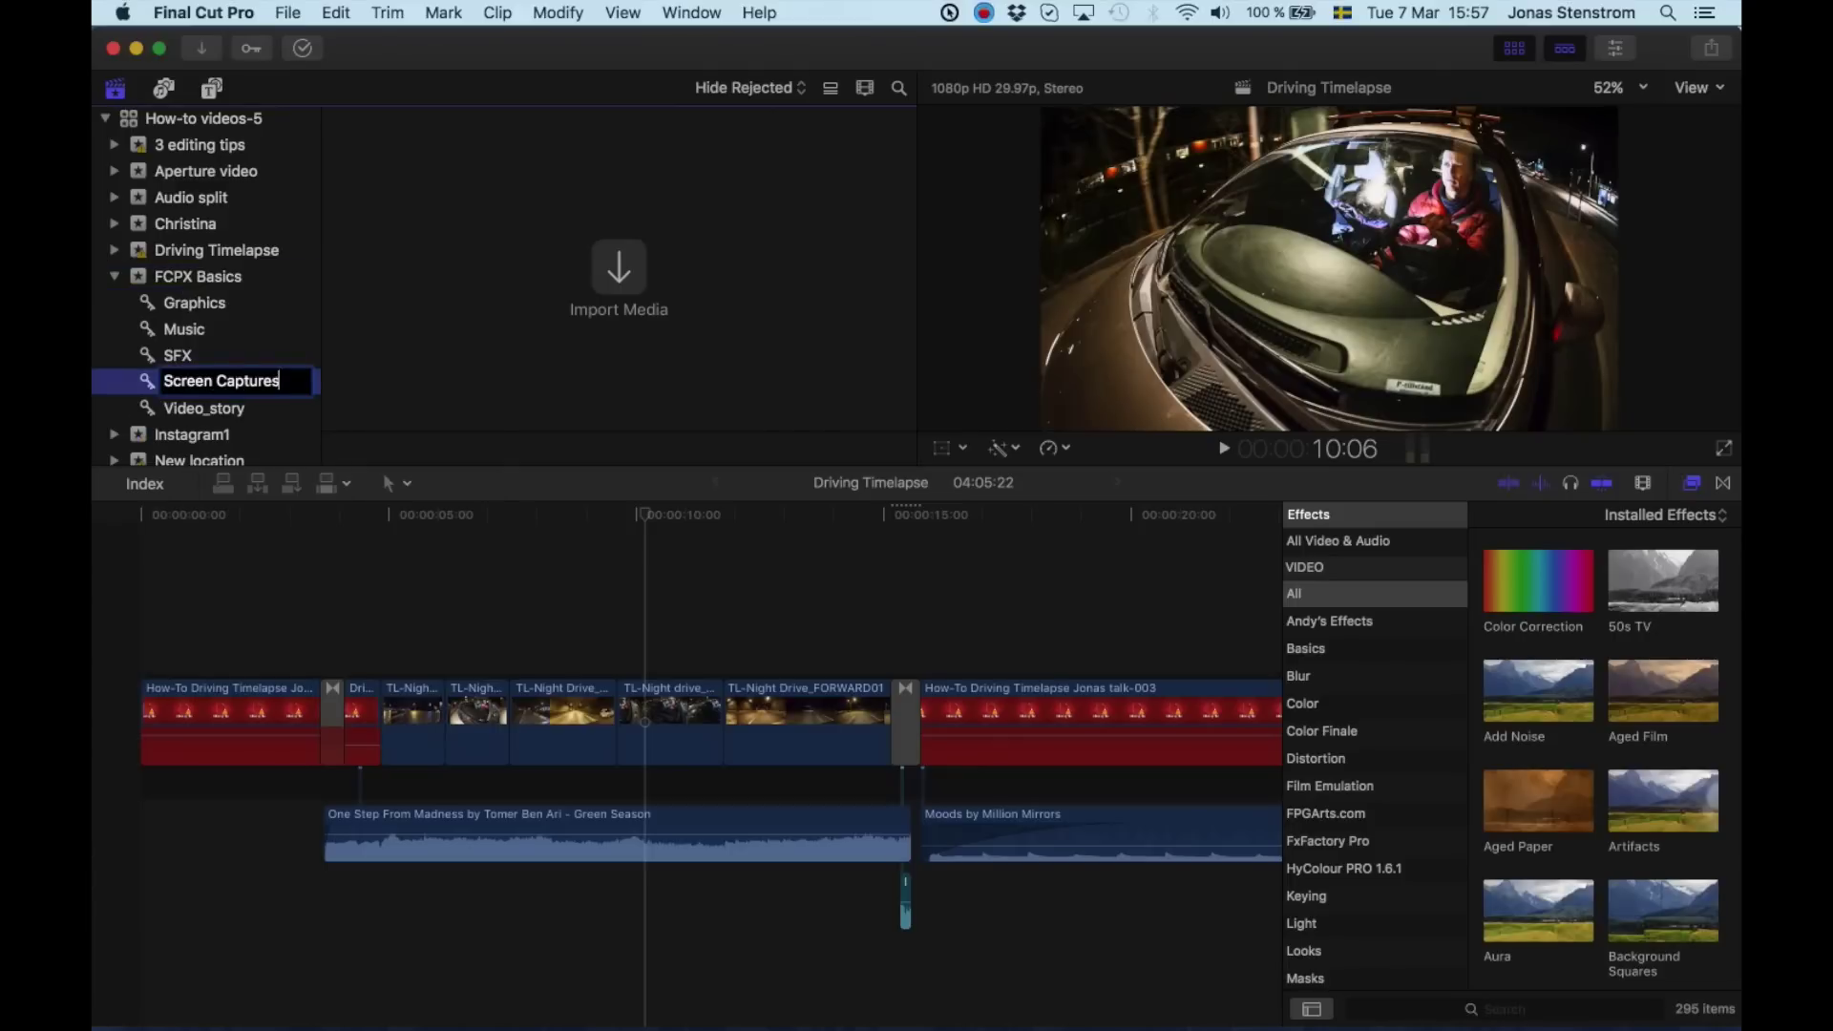
click(191, 287)
right_click(191, 285)
click(248, 340)
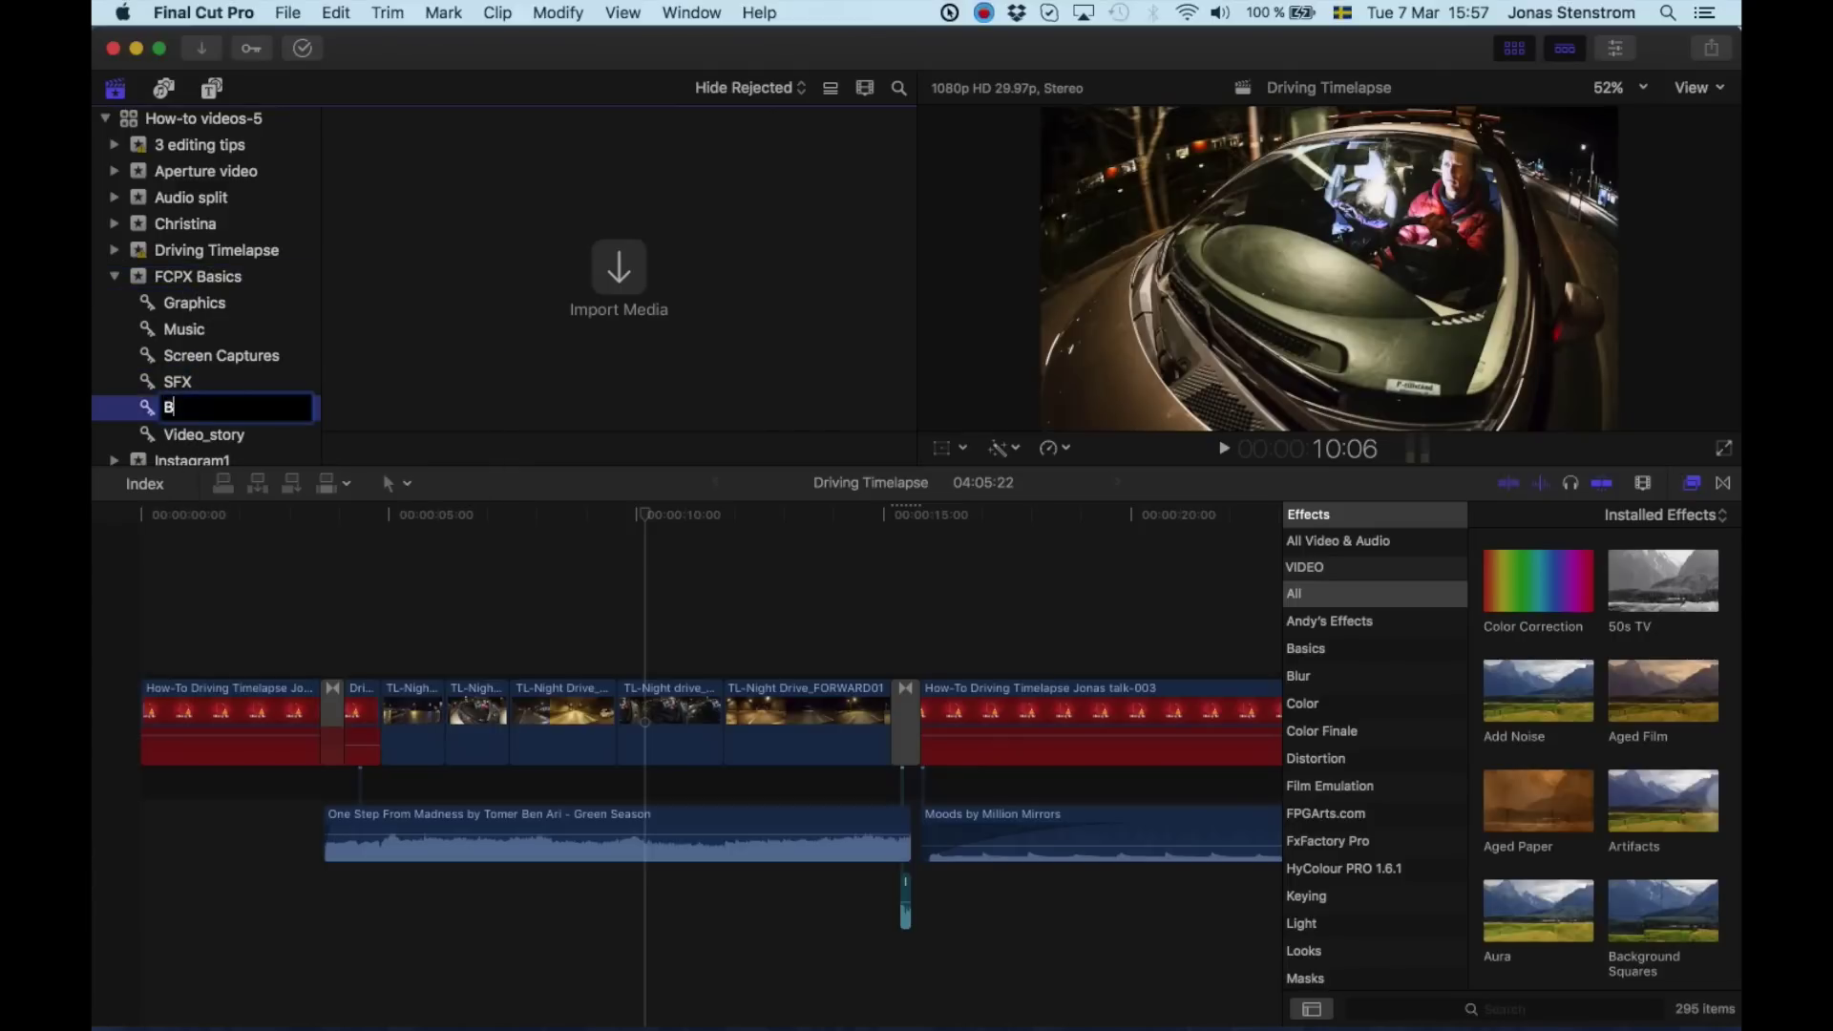
text(Broll)
key(Return)
scroll(153, 277, down, 1)
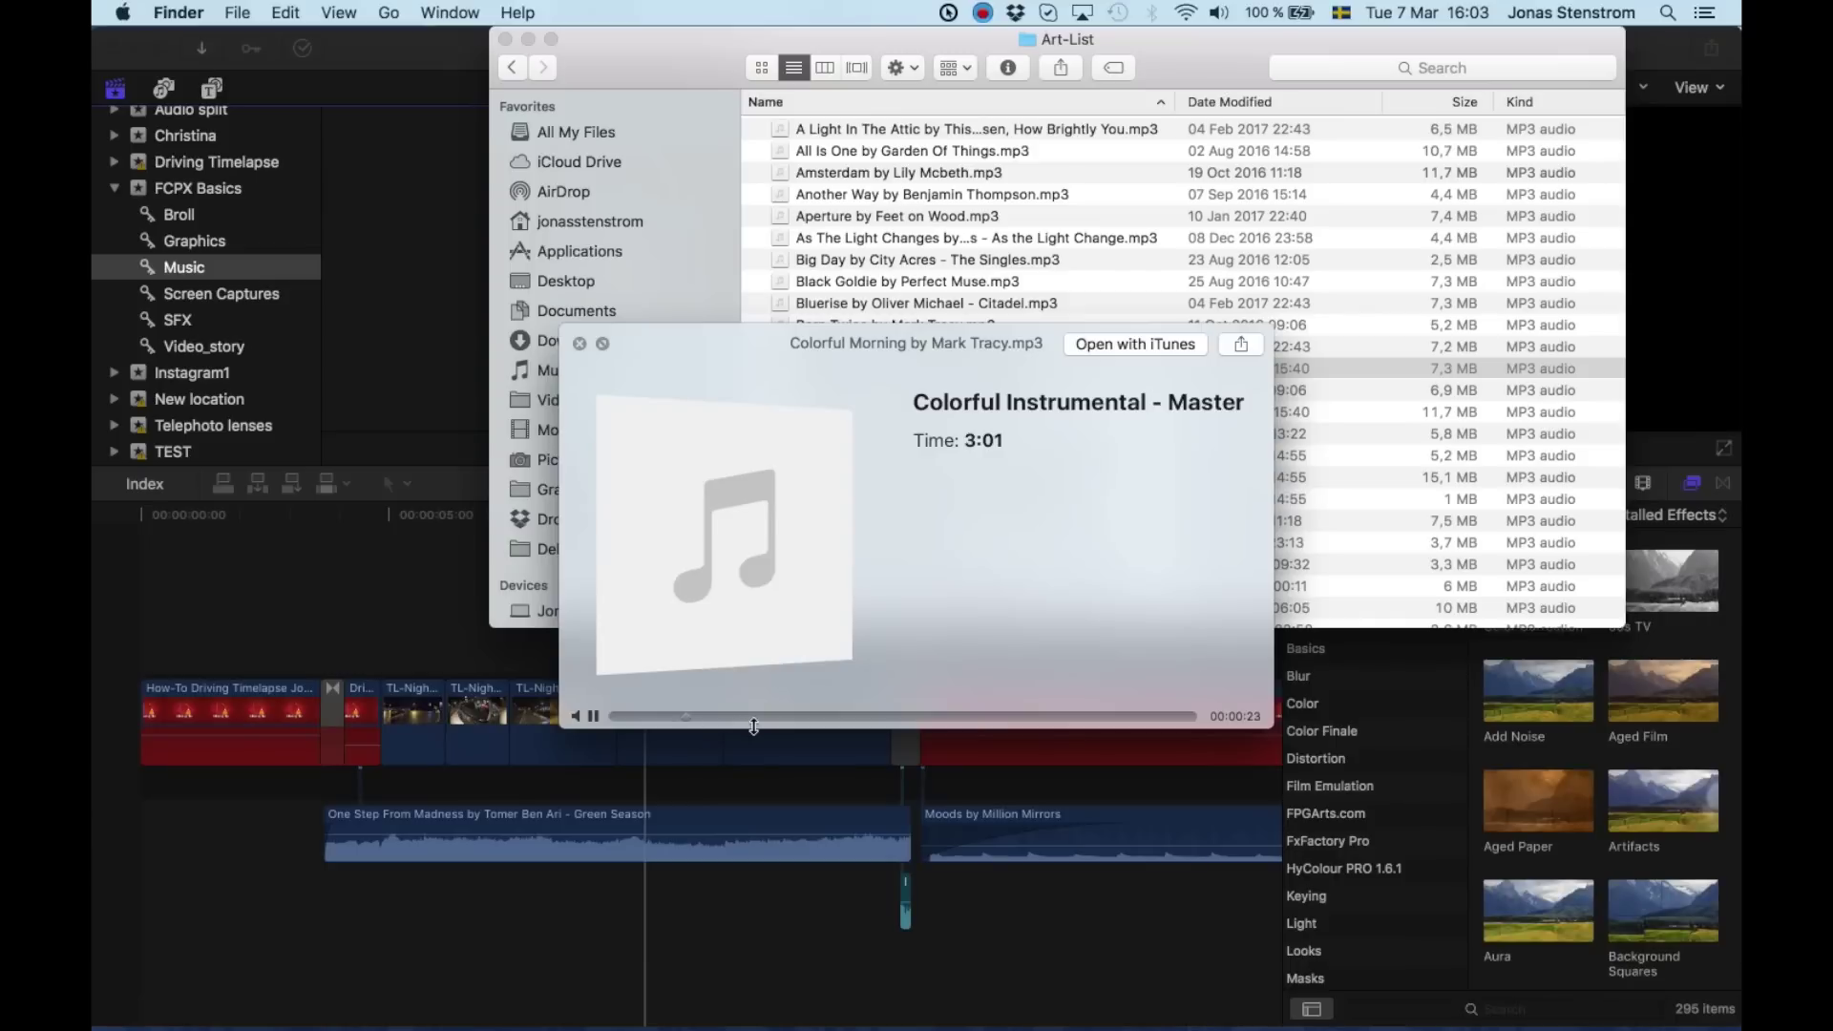
Drag Colorful Morning into the Music collection and the .mov and FCPX Basics clips into the event.
key(space)
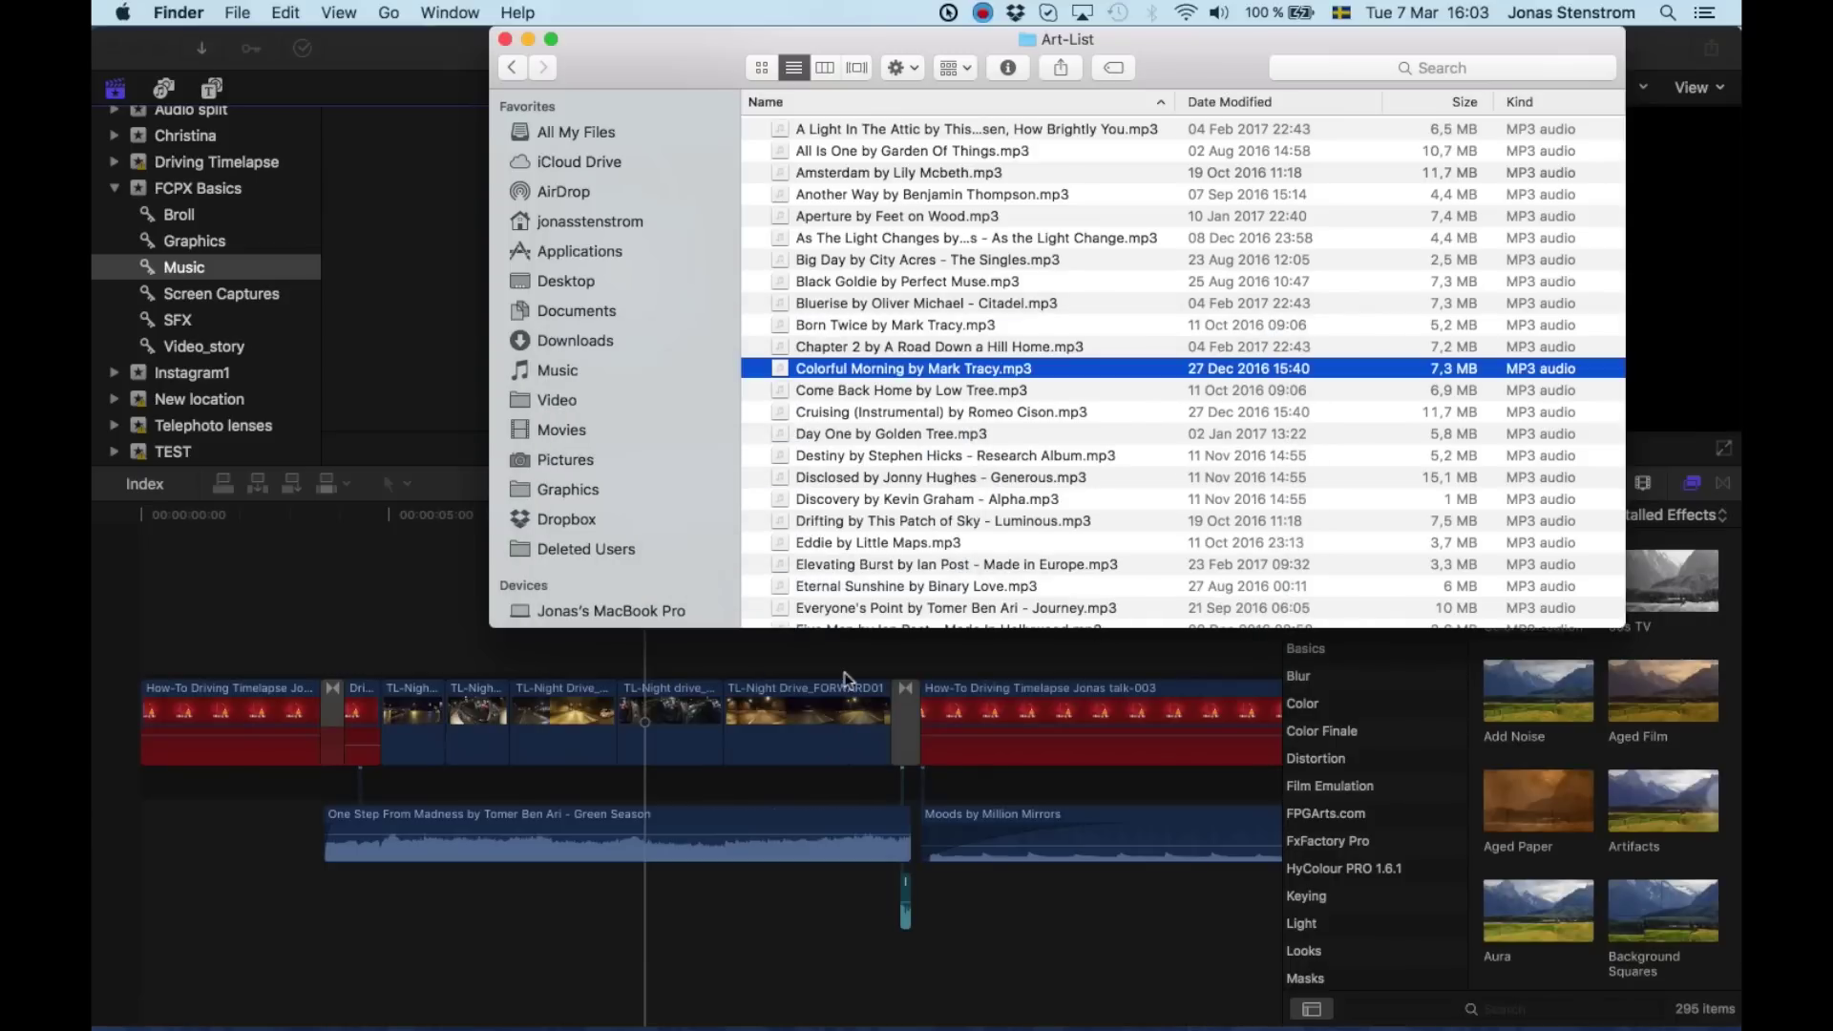
drag(777, 370, 191, 272)
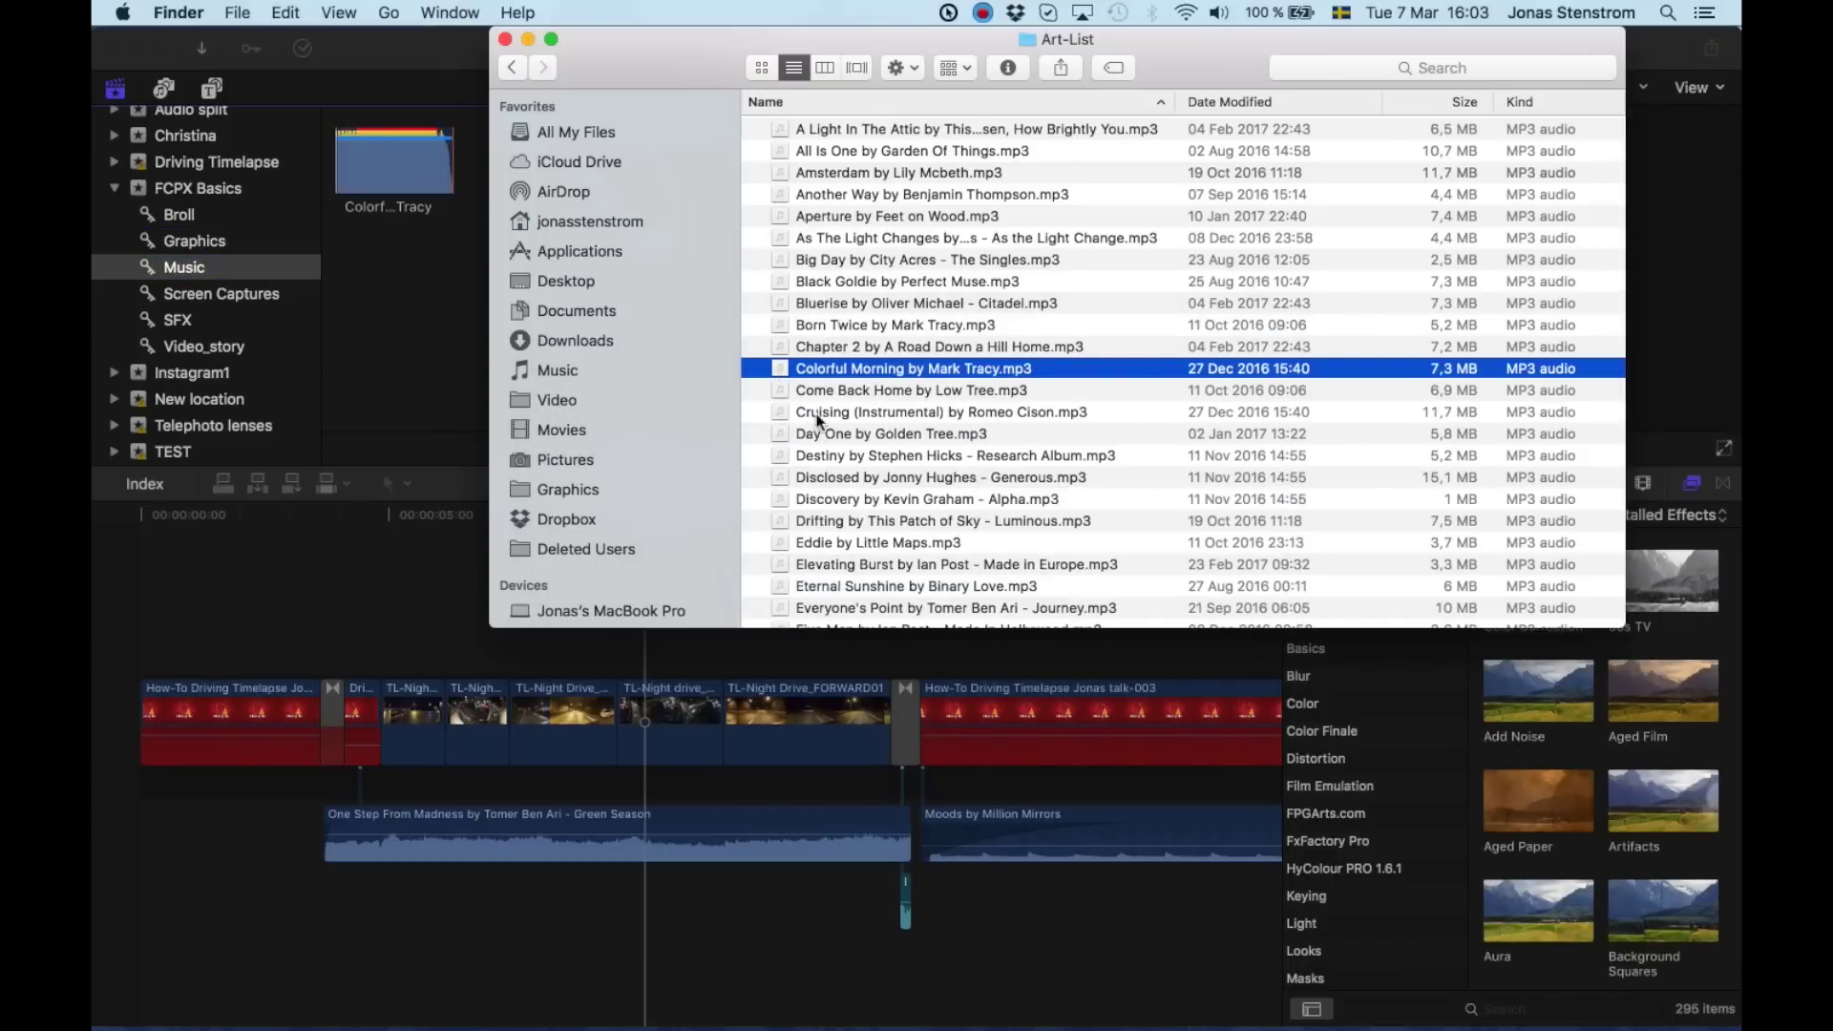
scroll(819, 426, down, 10)
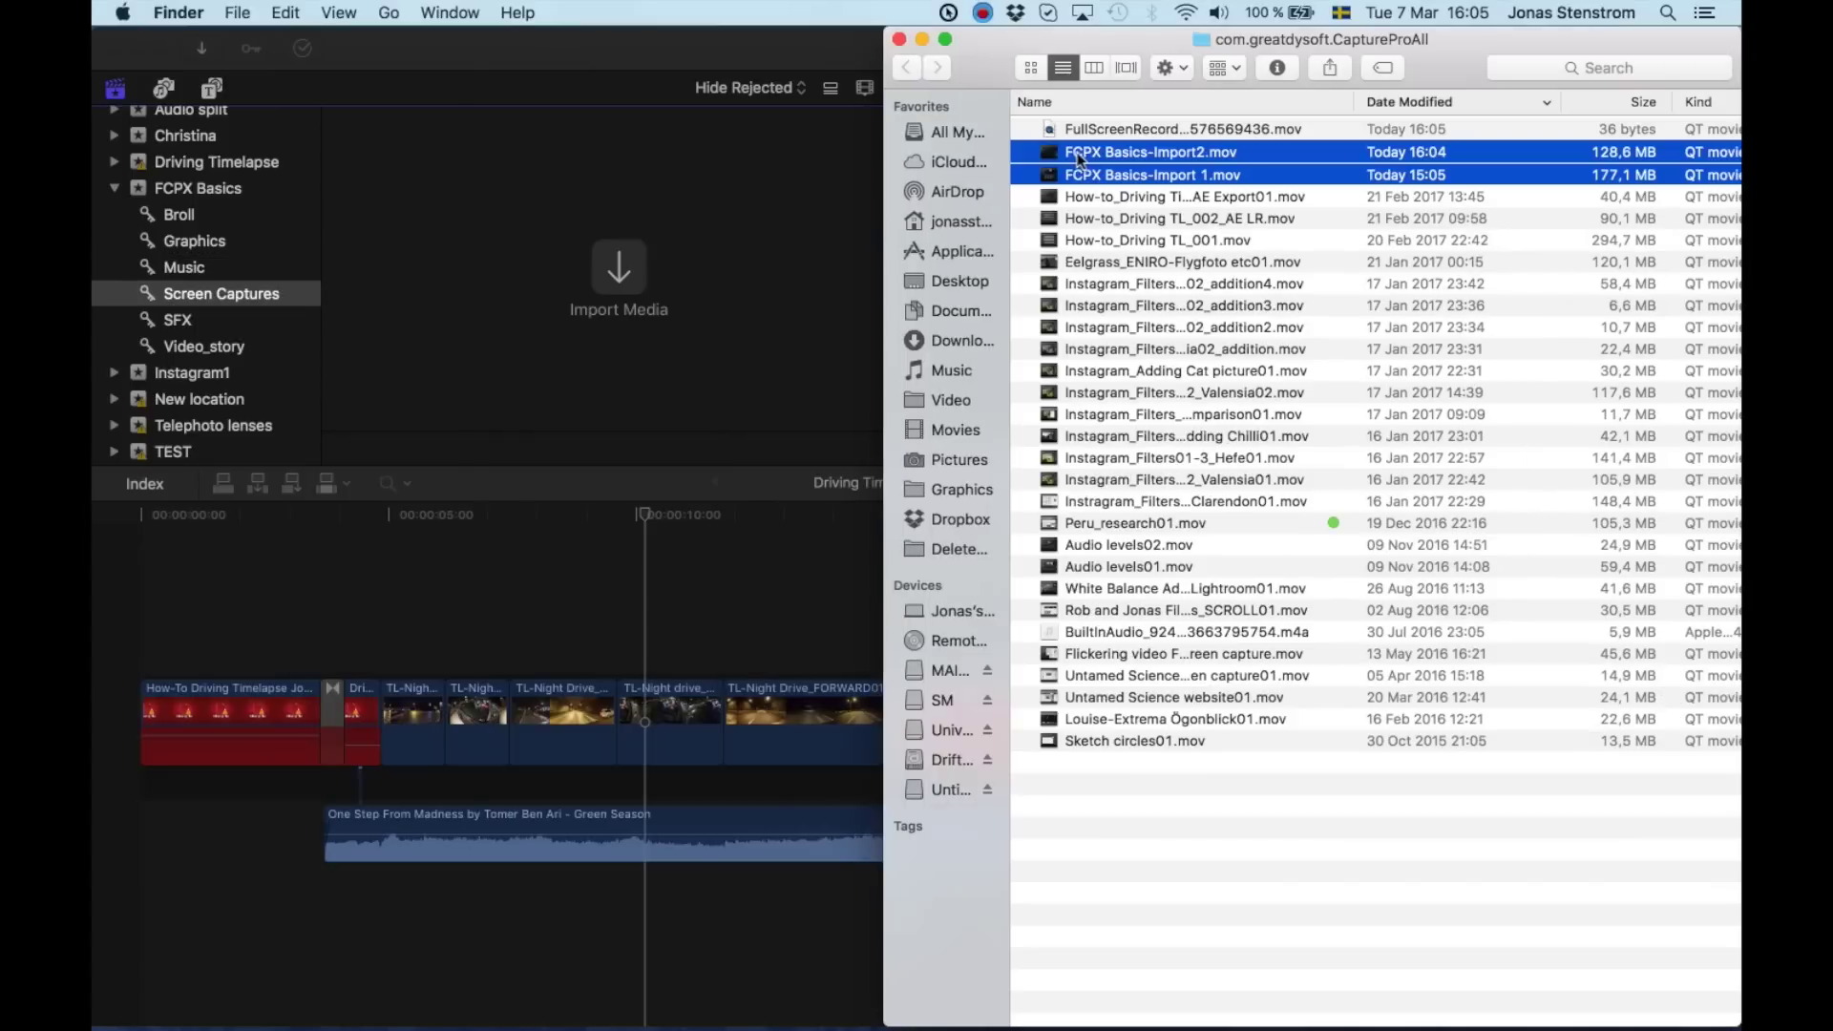
drag(1088, 164, 221, 298)
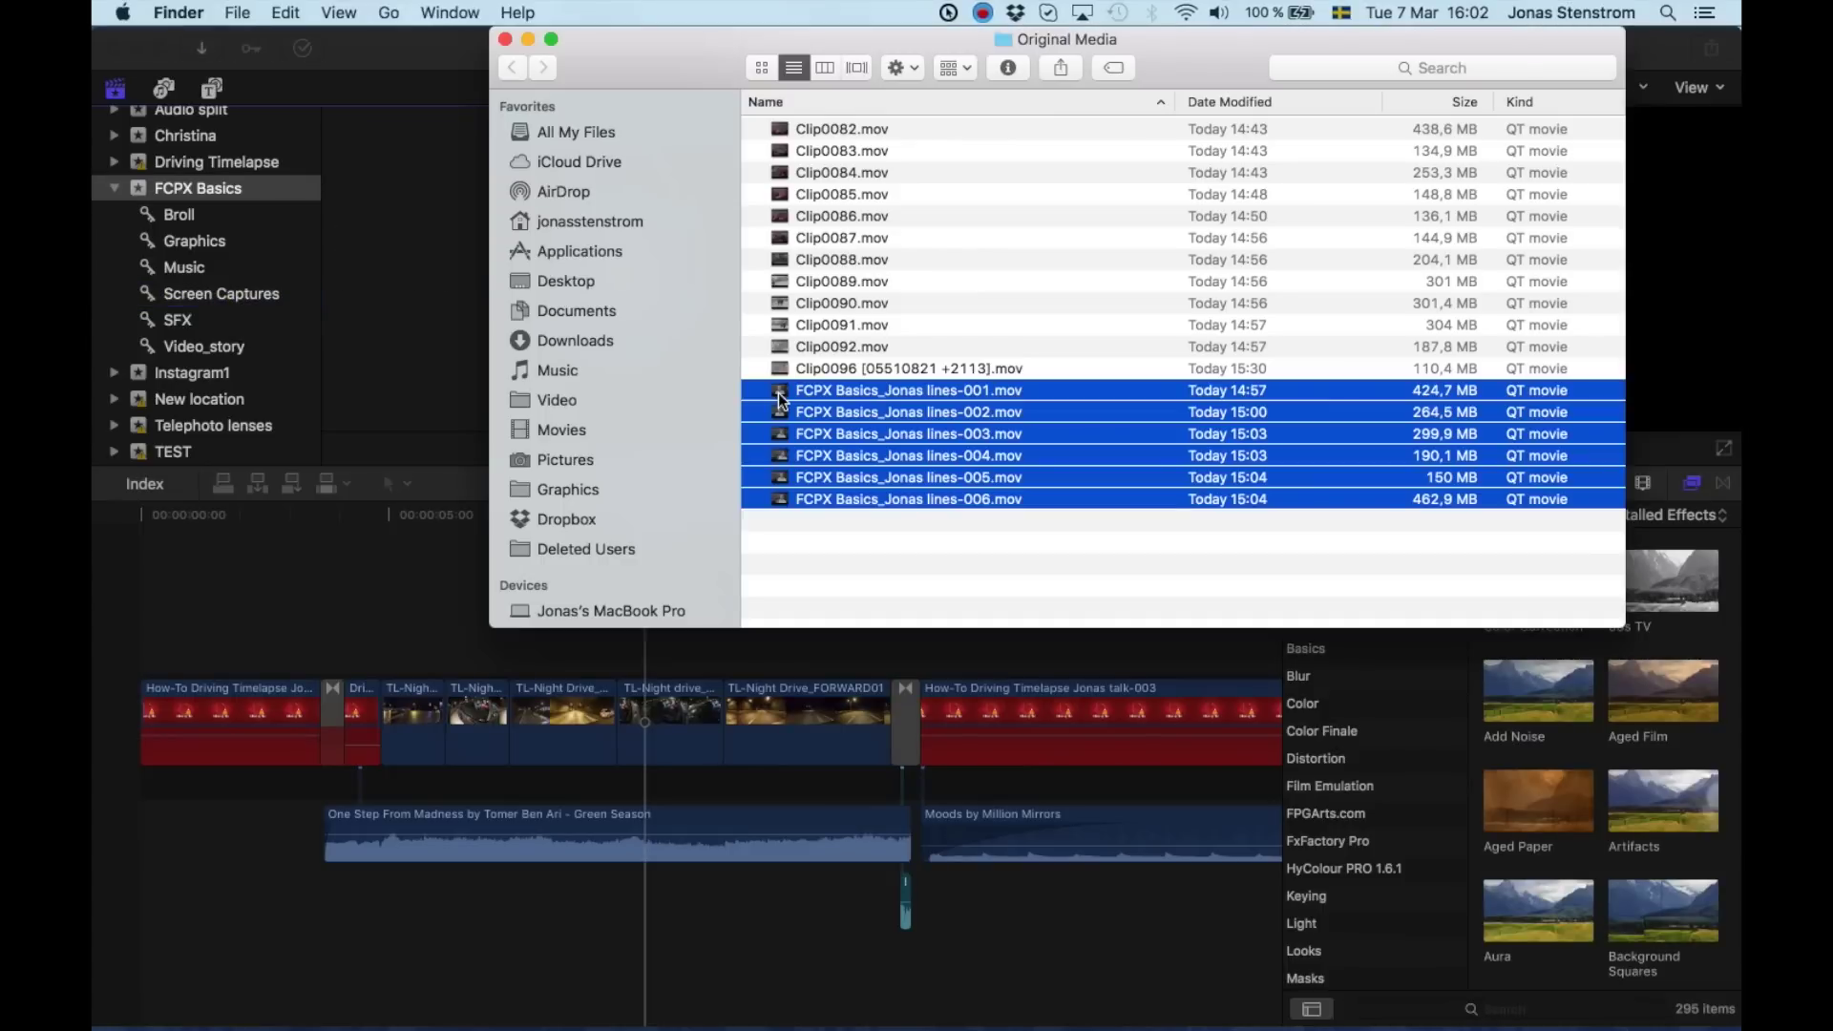
drag(755, 393, 212, 349)
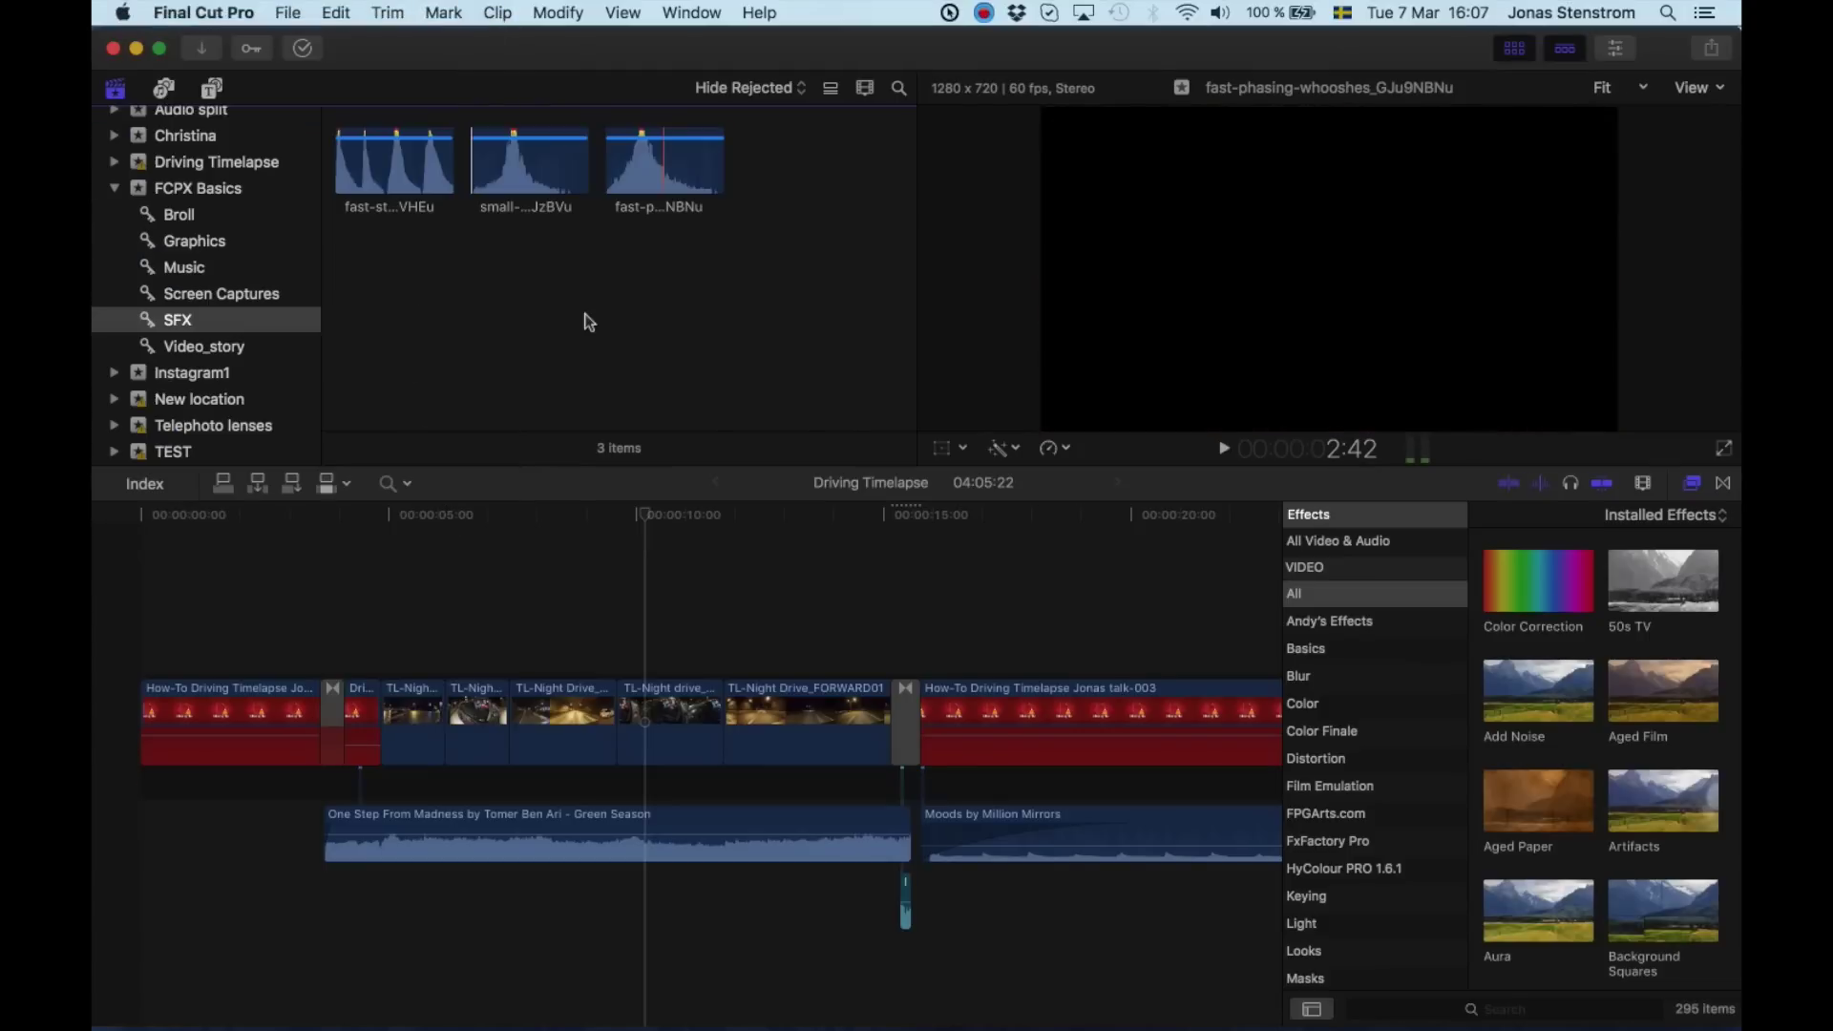
click(190, 16)
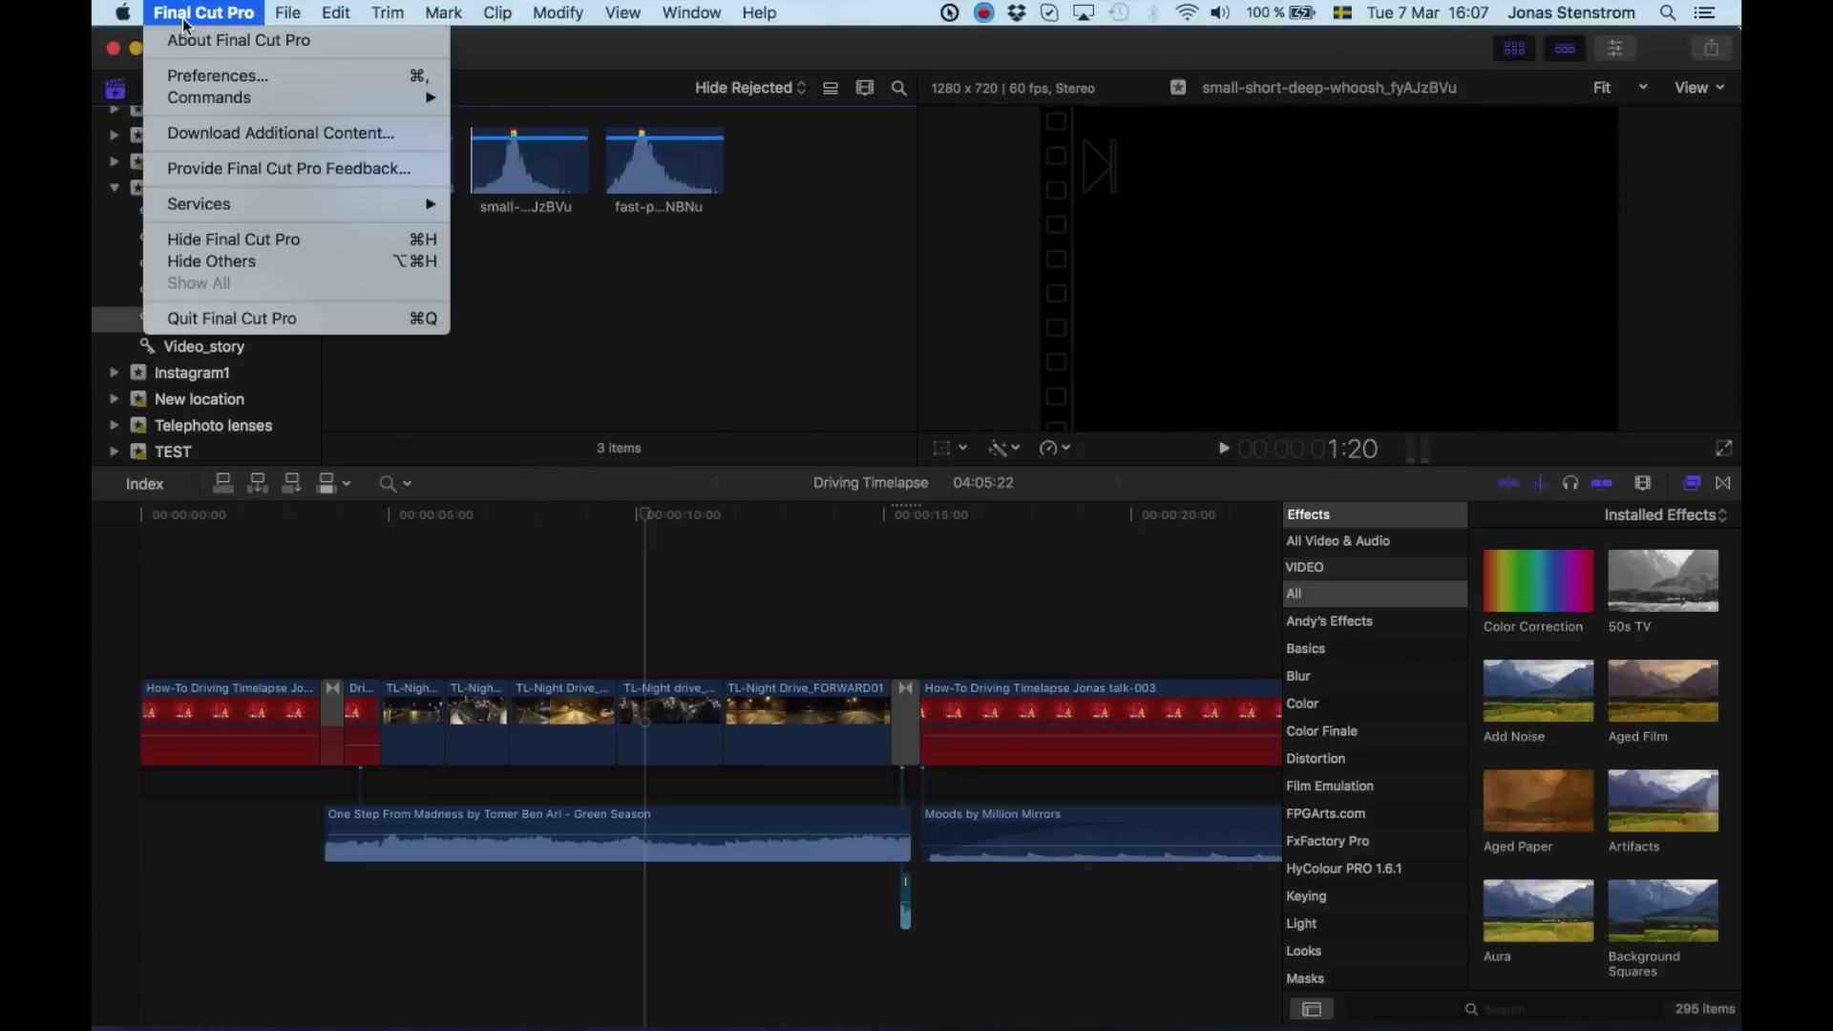
click(204, 76)
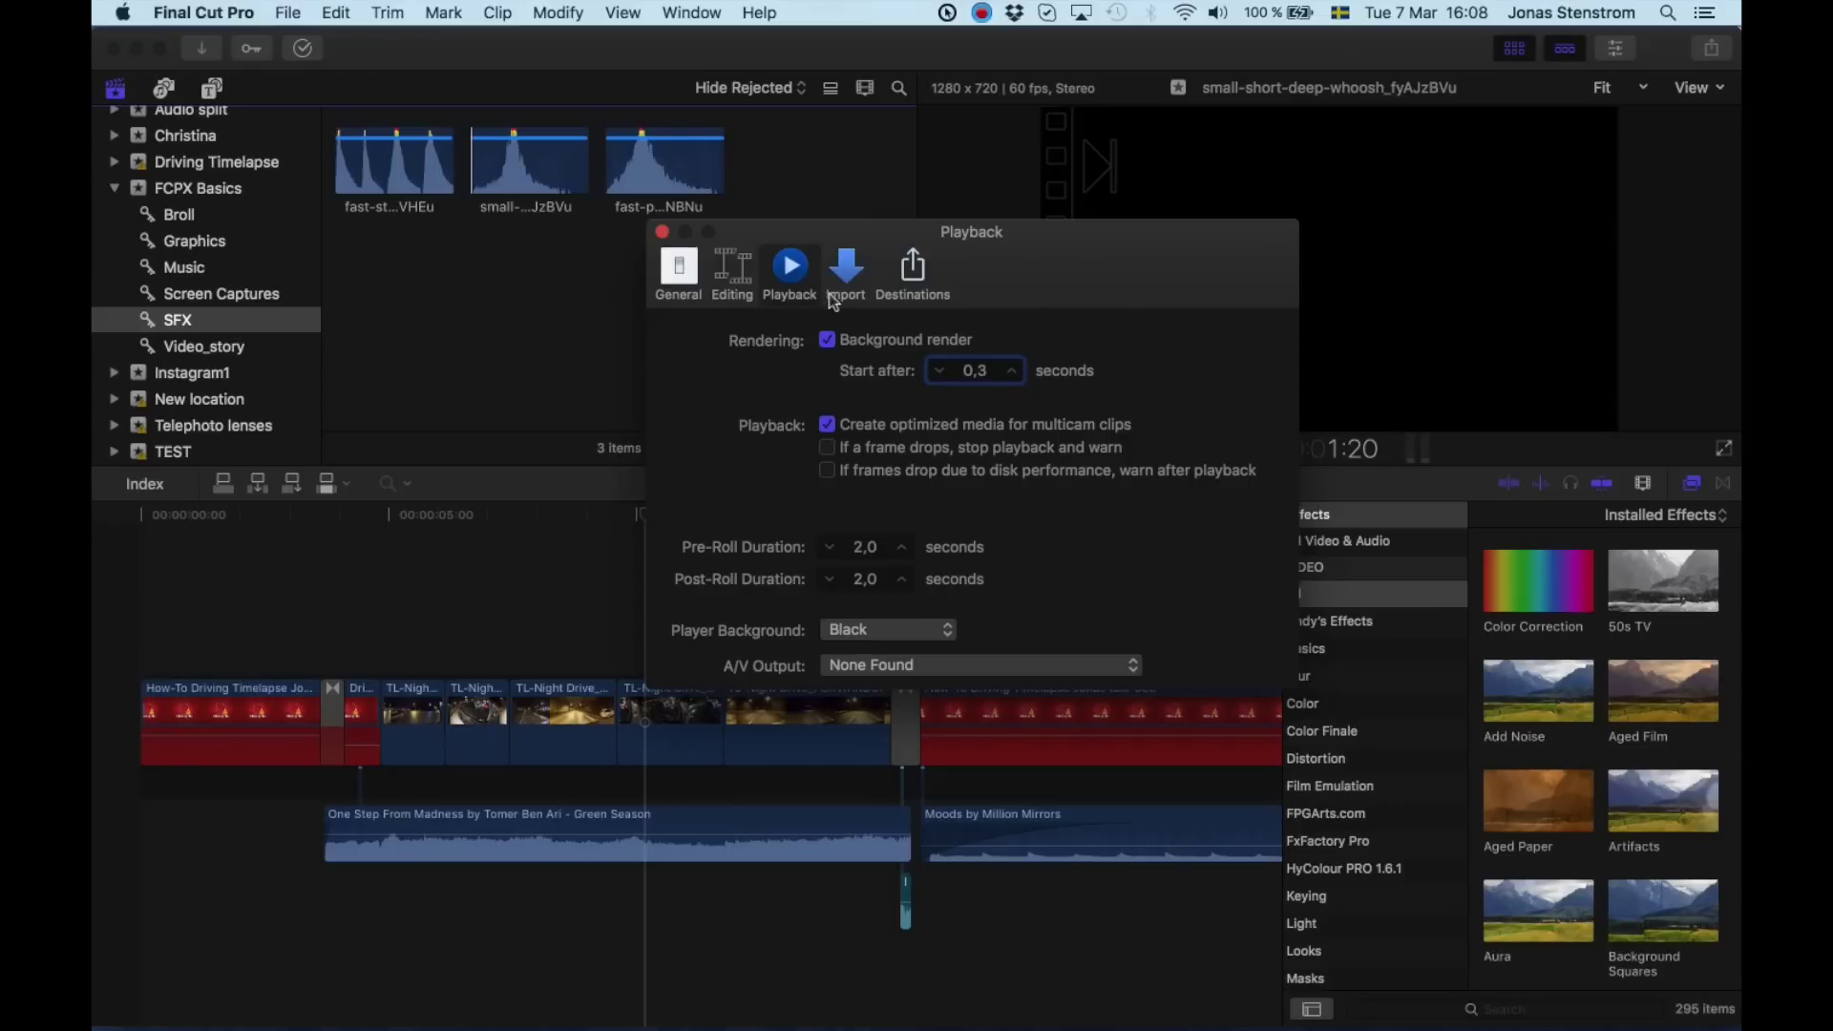
click(847, 272)
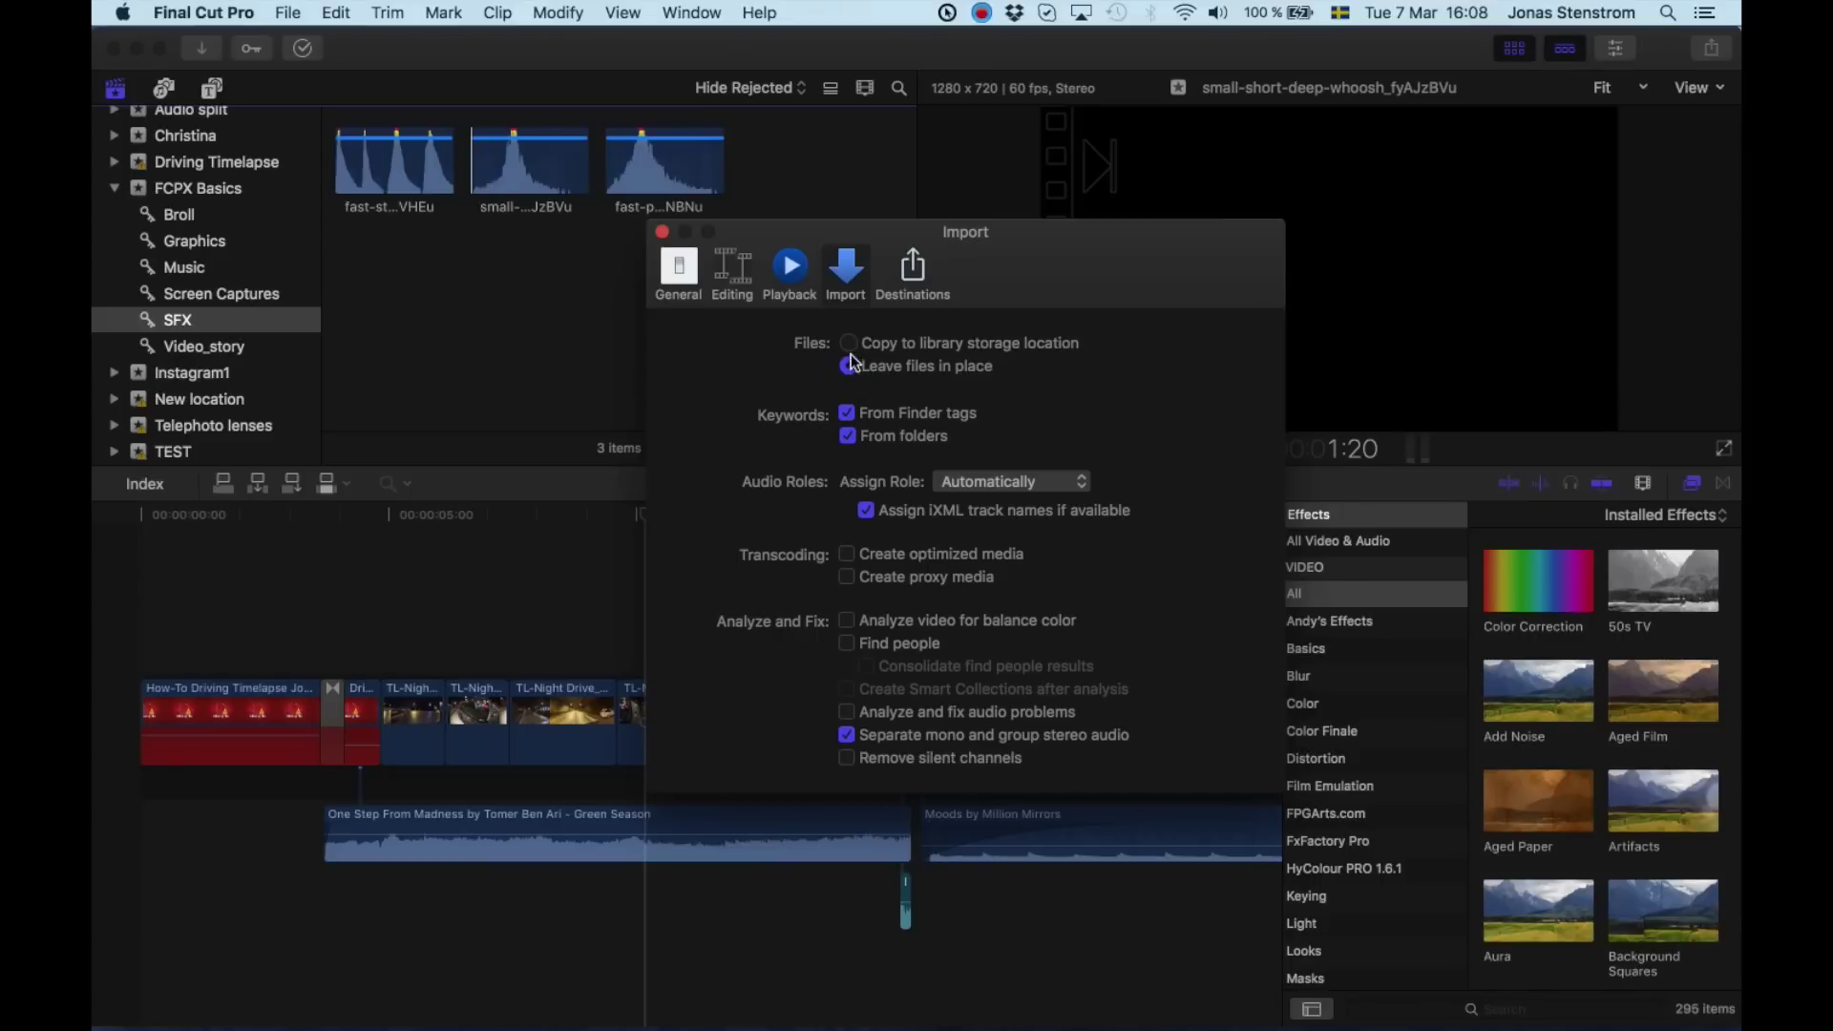
click(848, 343)
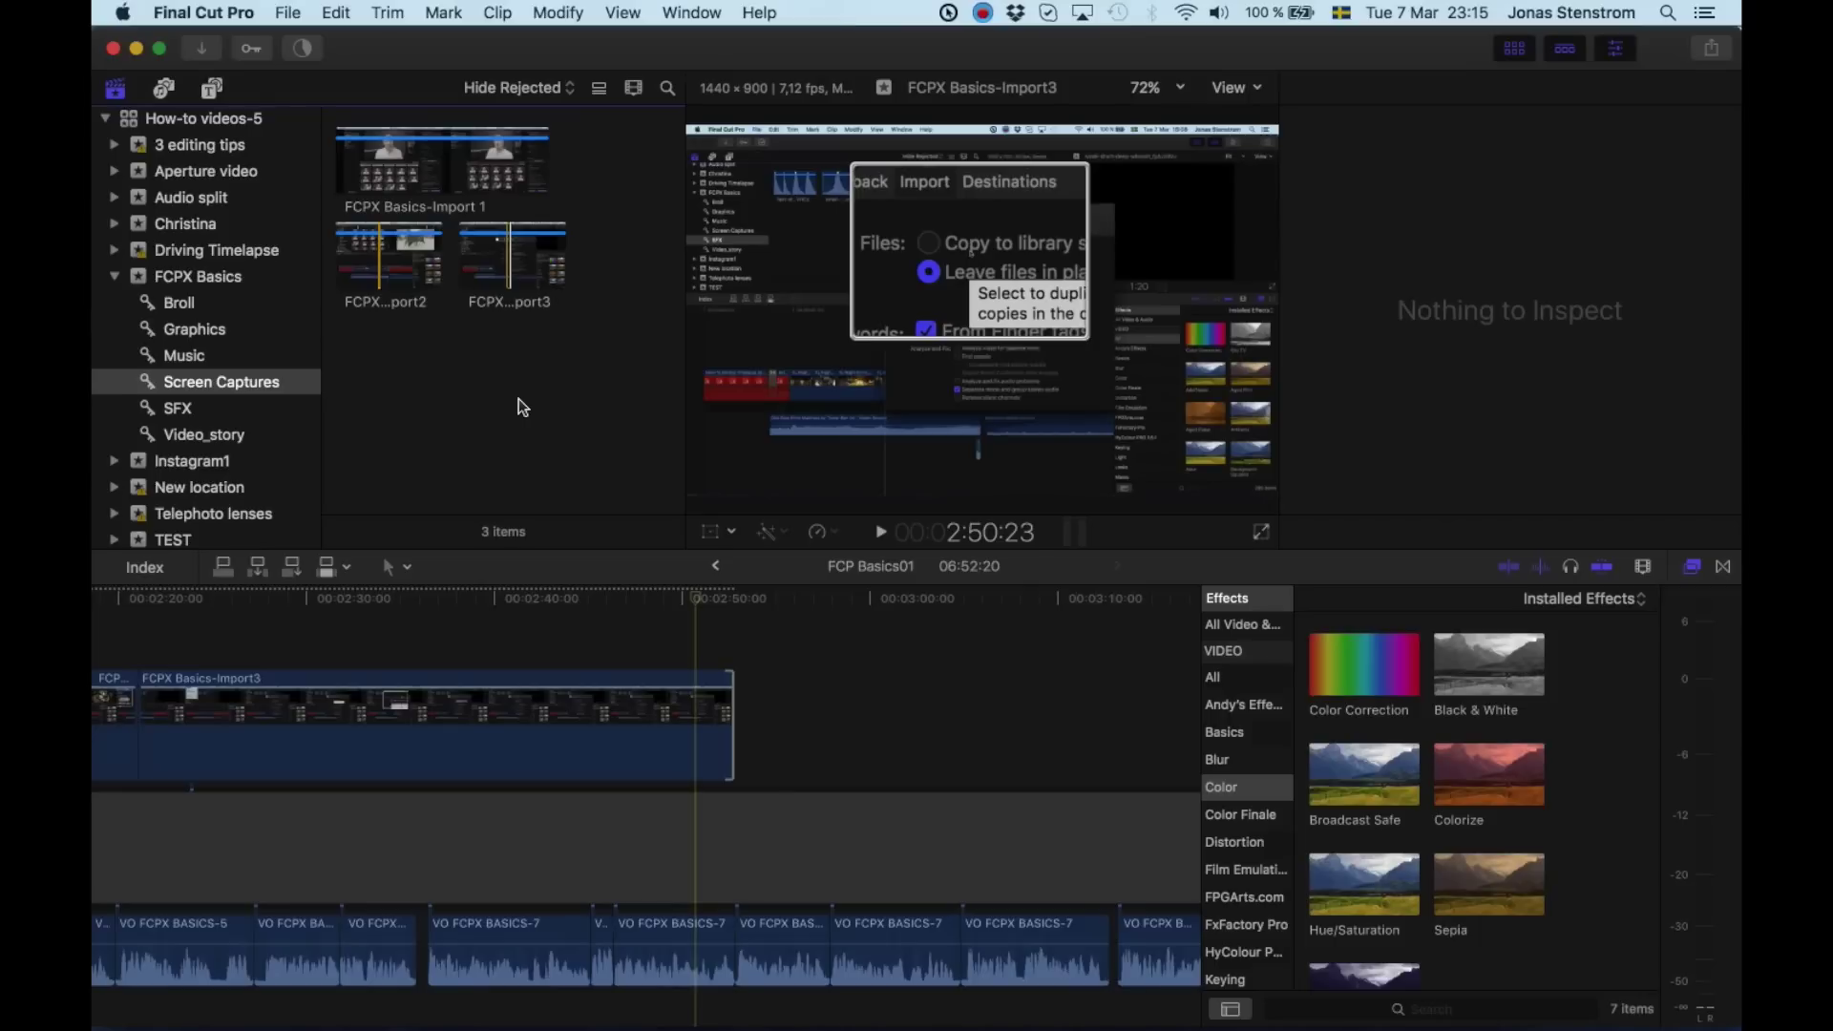
key(ctrl+Up)
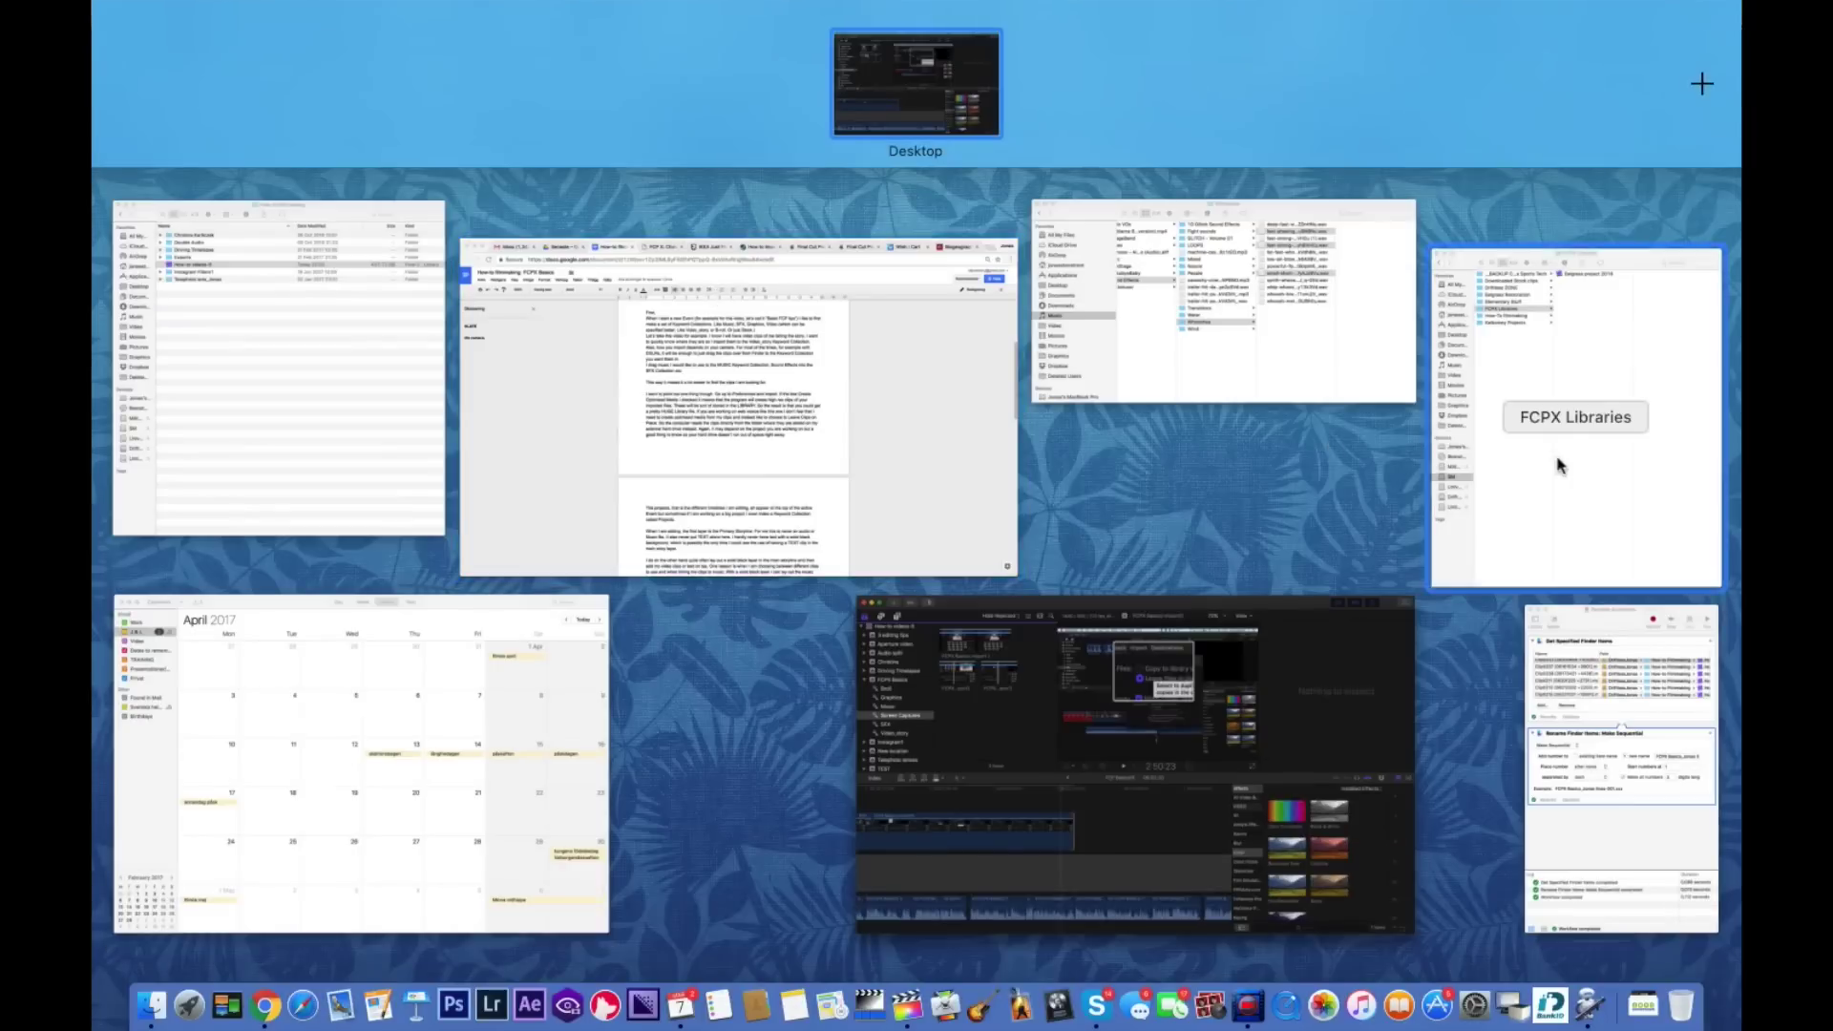
click(1561, 448)
click(1021, 103)
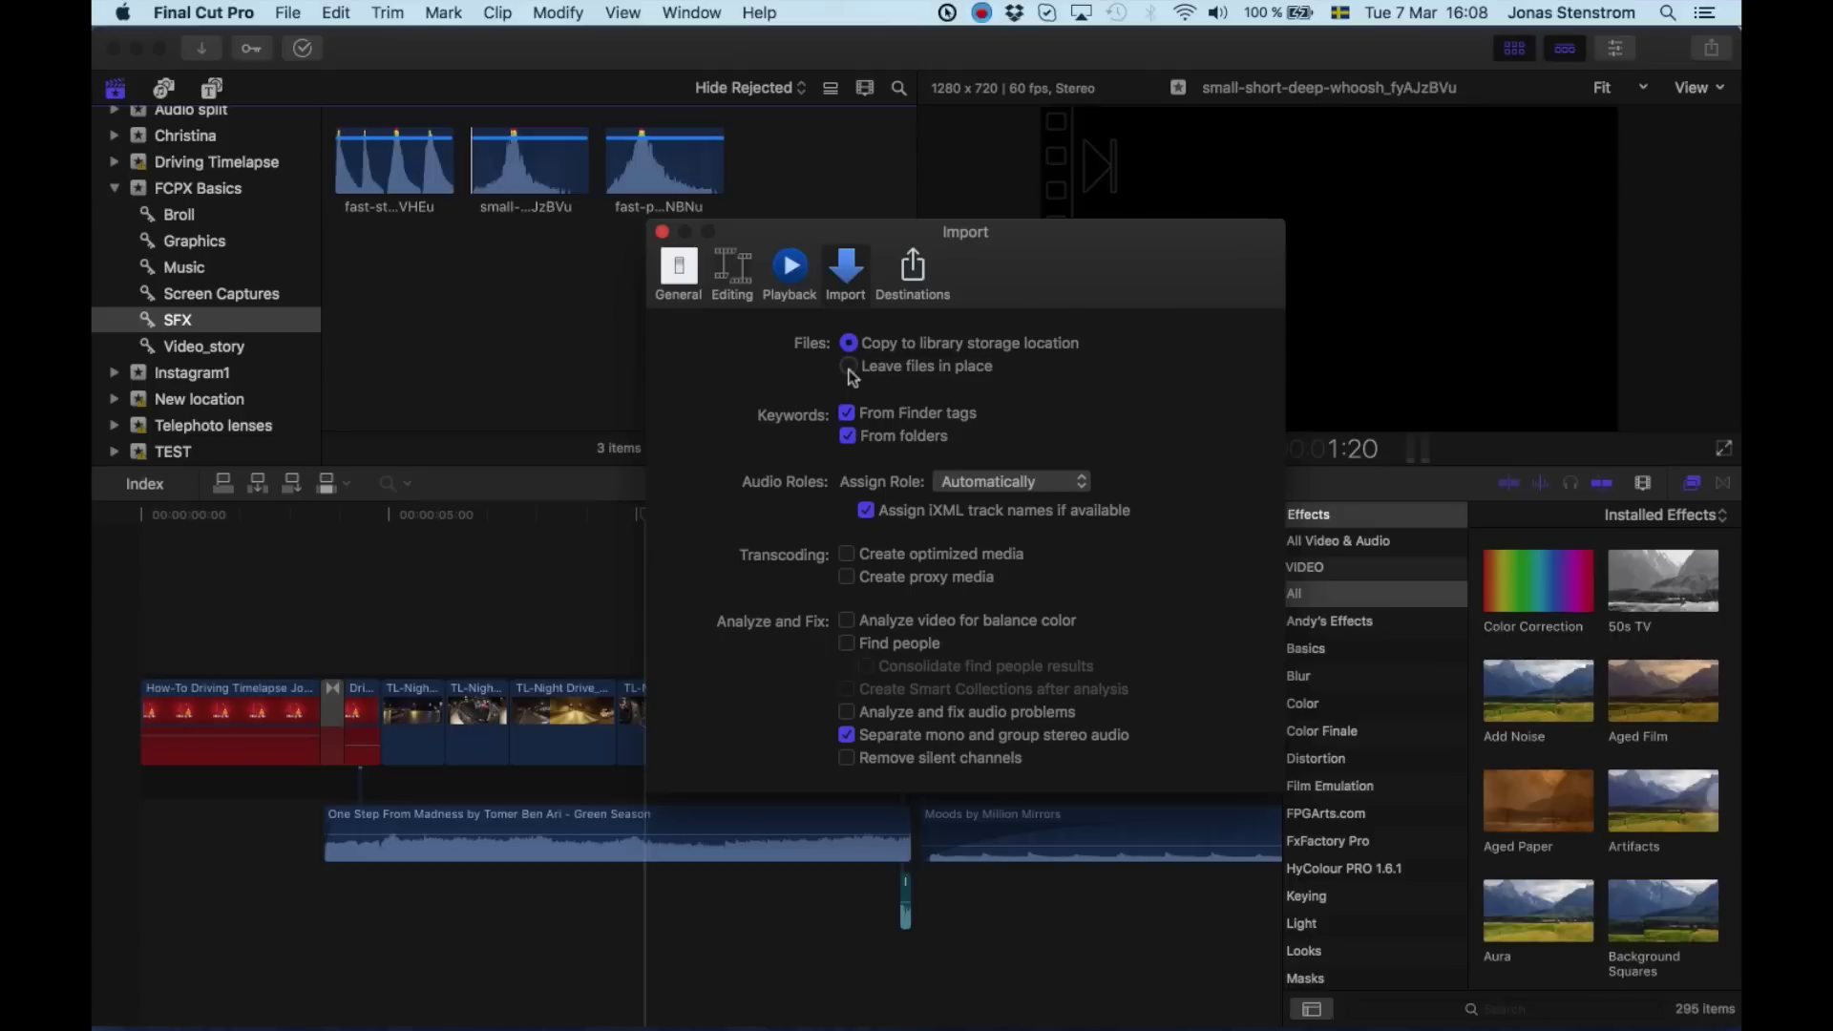
click(847, 365)
click(847, 556)
click(847, 555)
key(super+w)
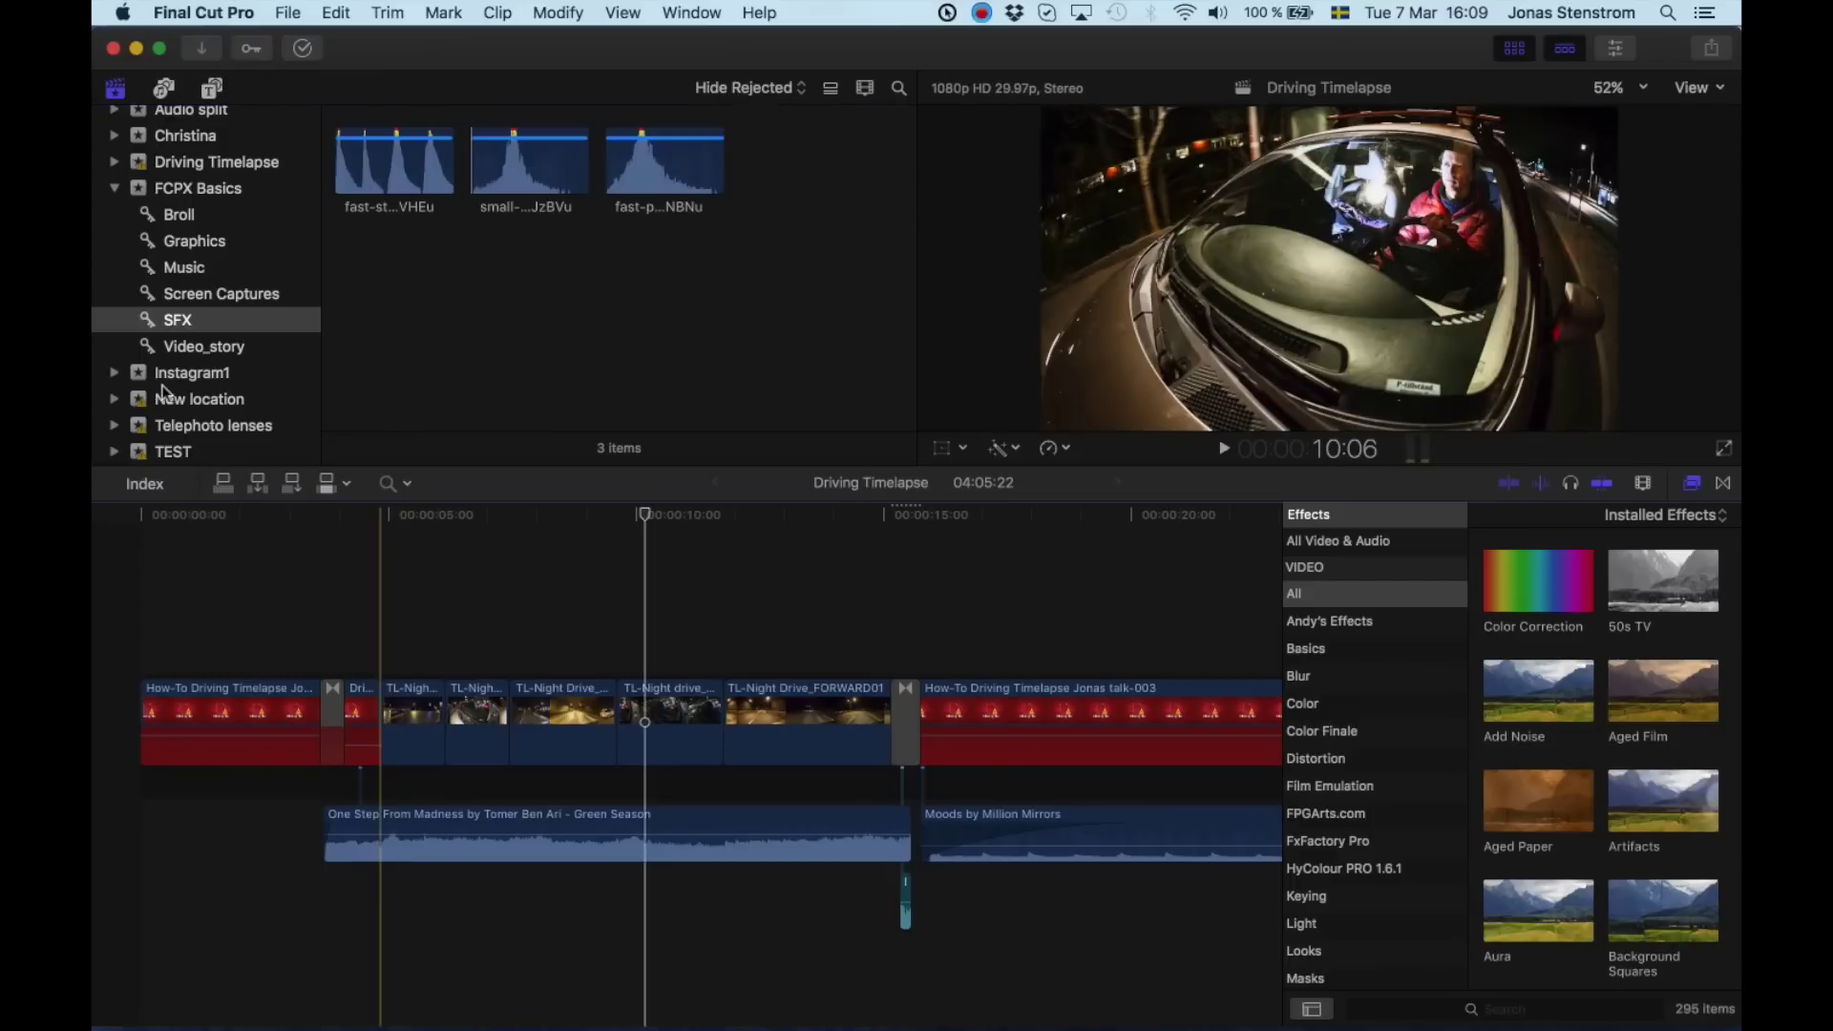
click(177, 191)
Create a new project named 'FCP Basics01'.
click(288, 14)
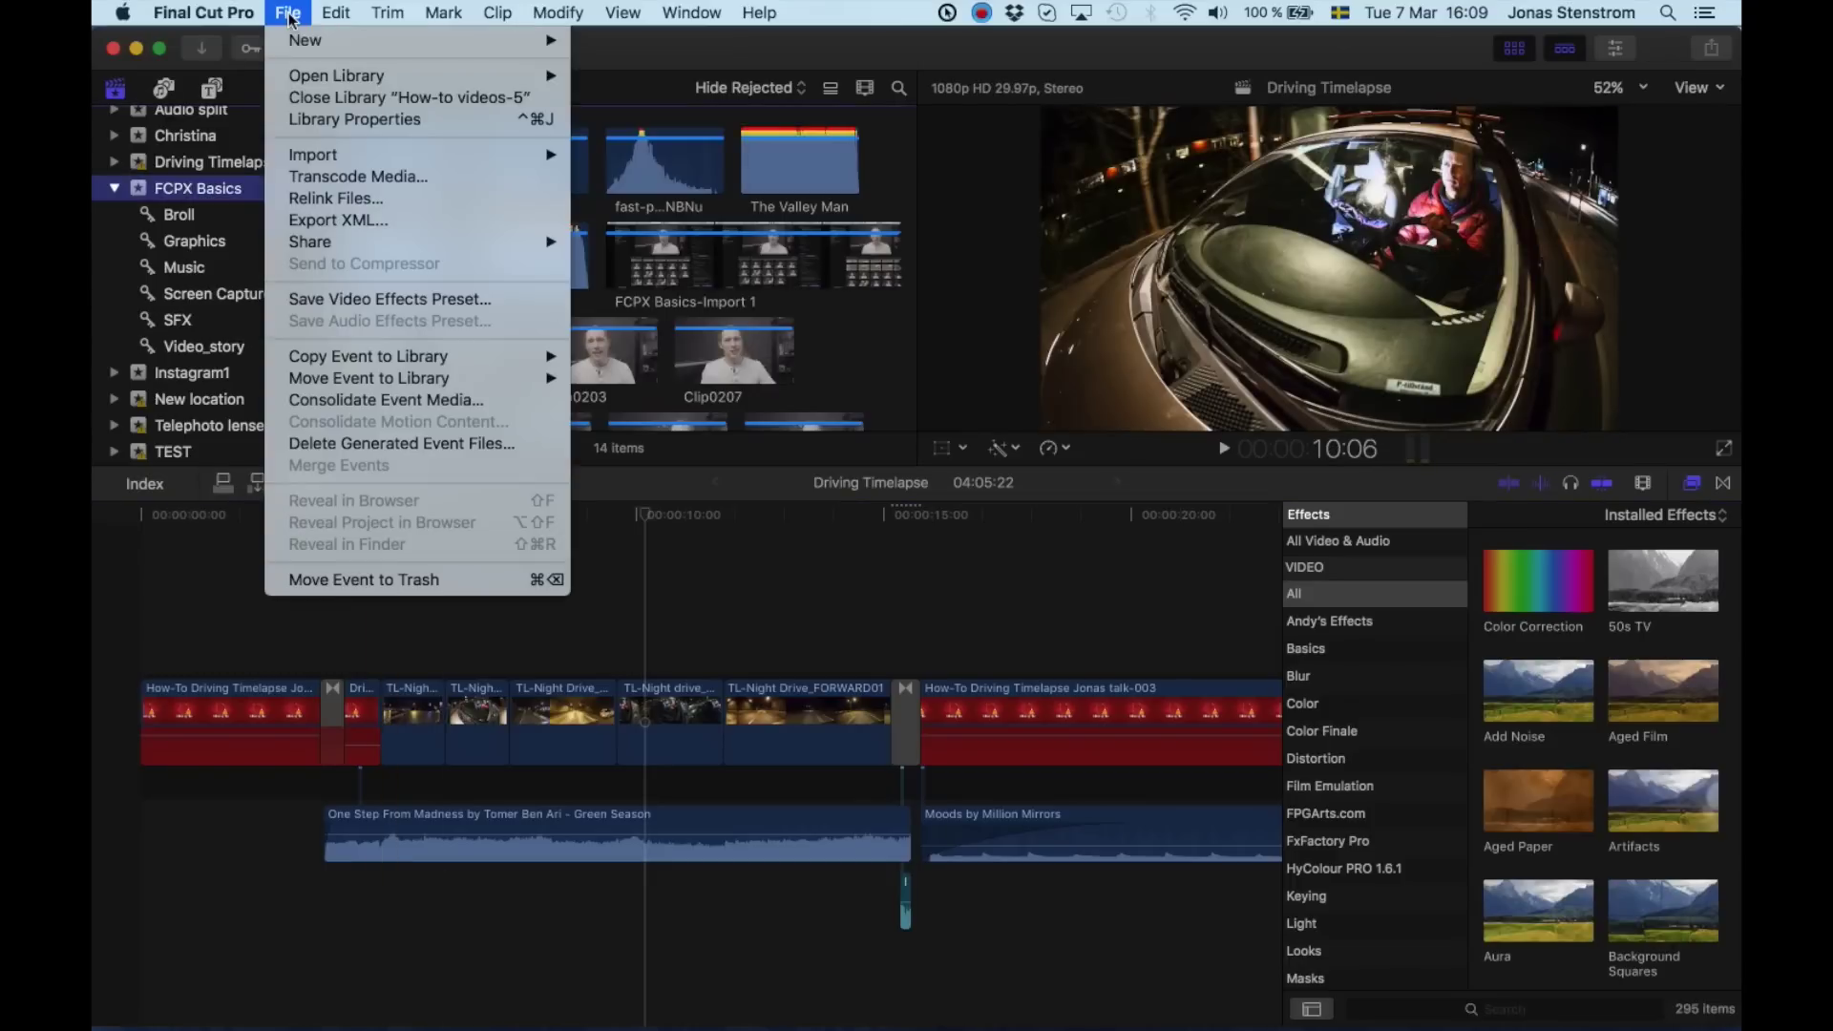
mouse_move(516, 42)
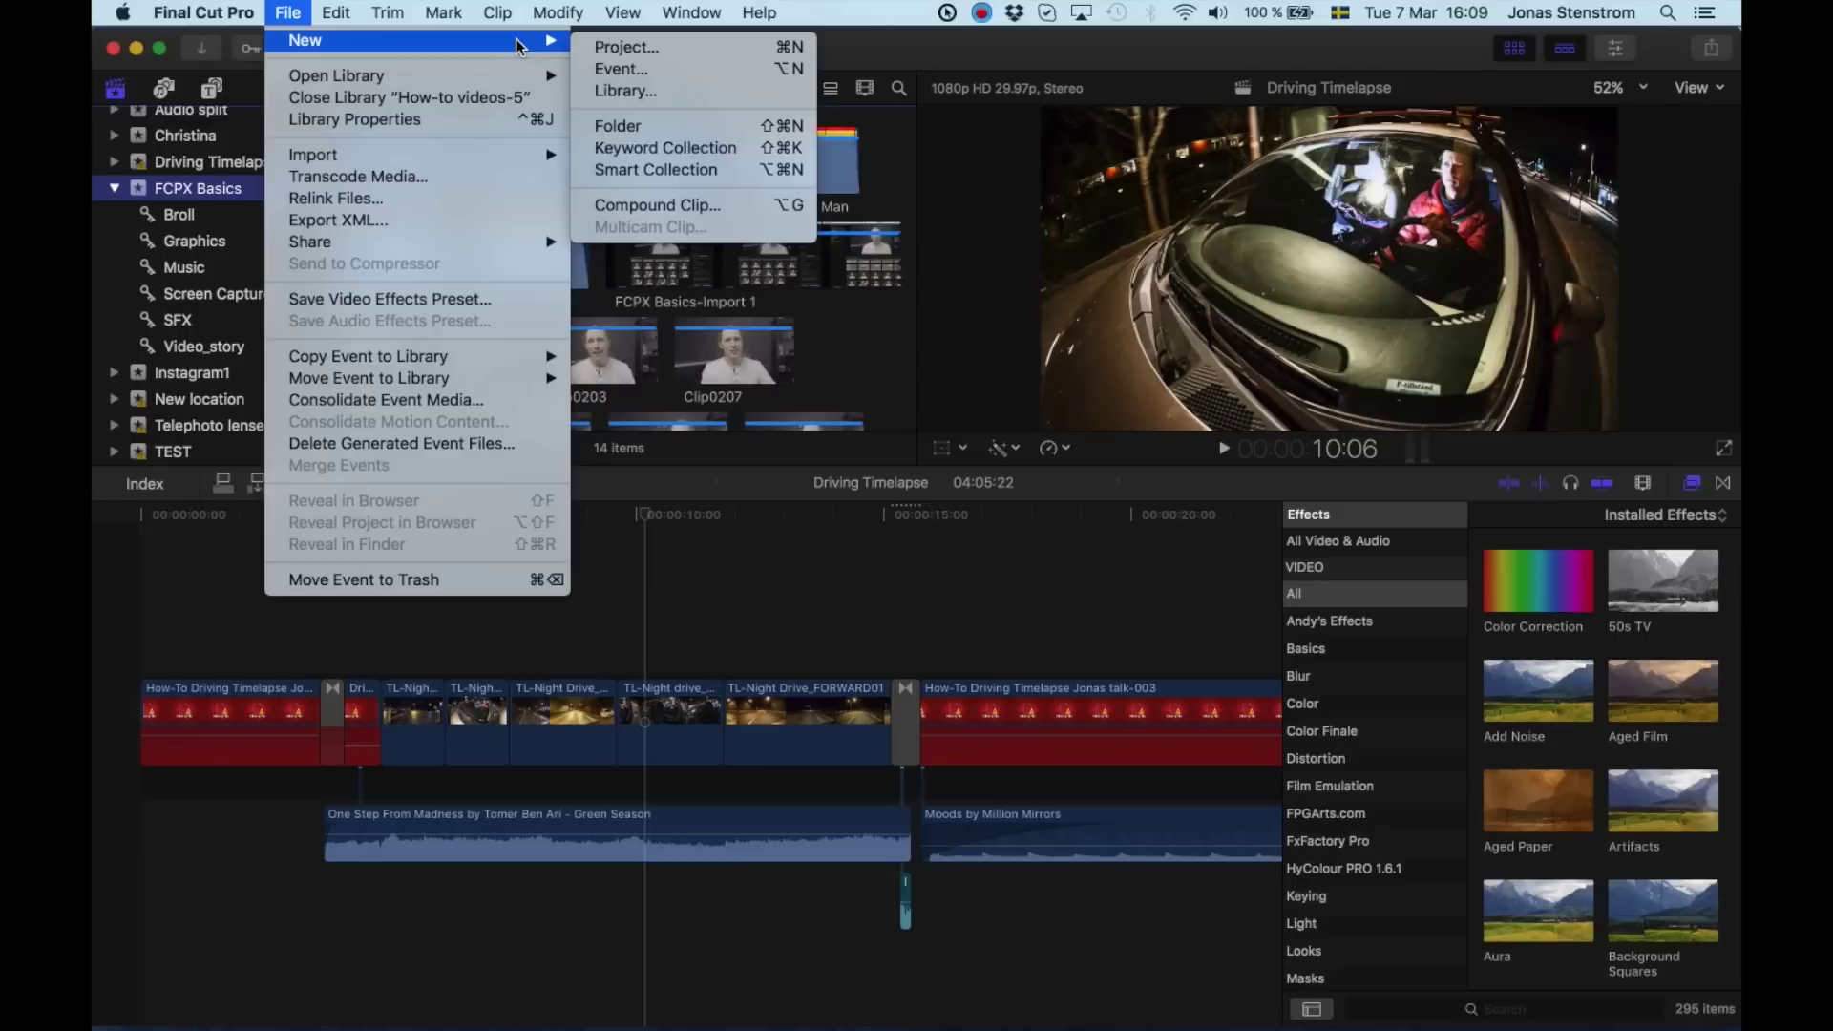
click(621, 48)
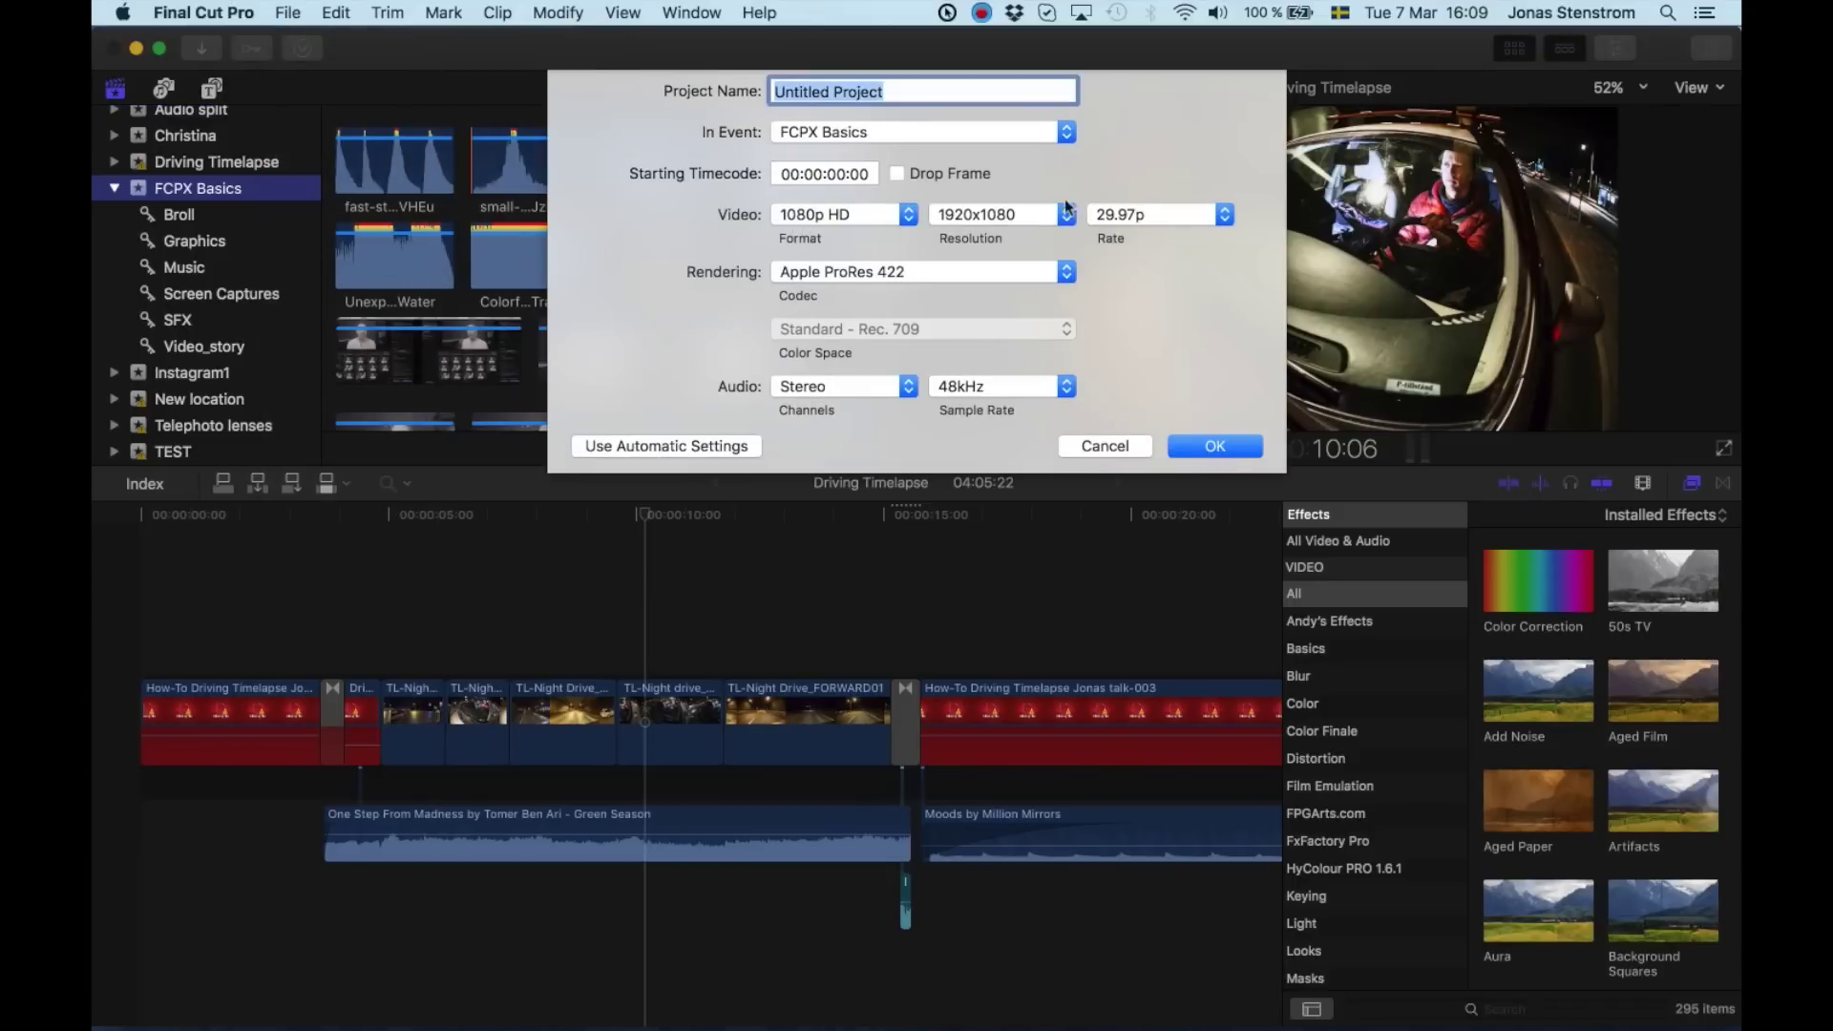
text(FCP Basics01)
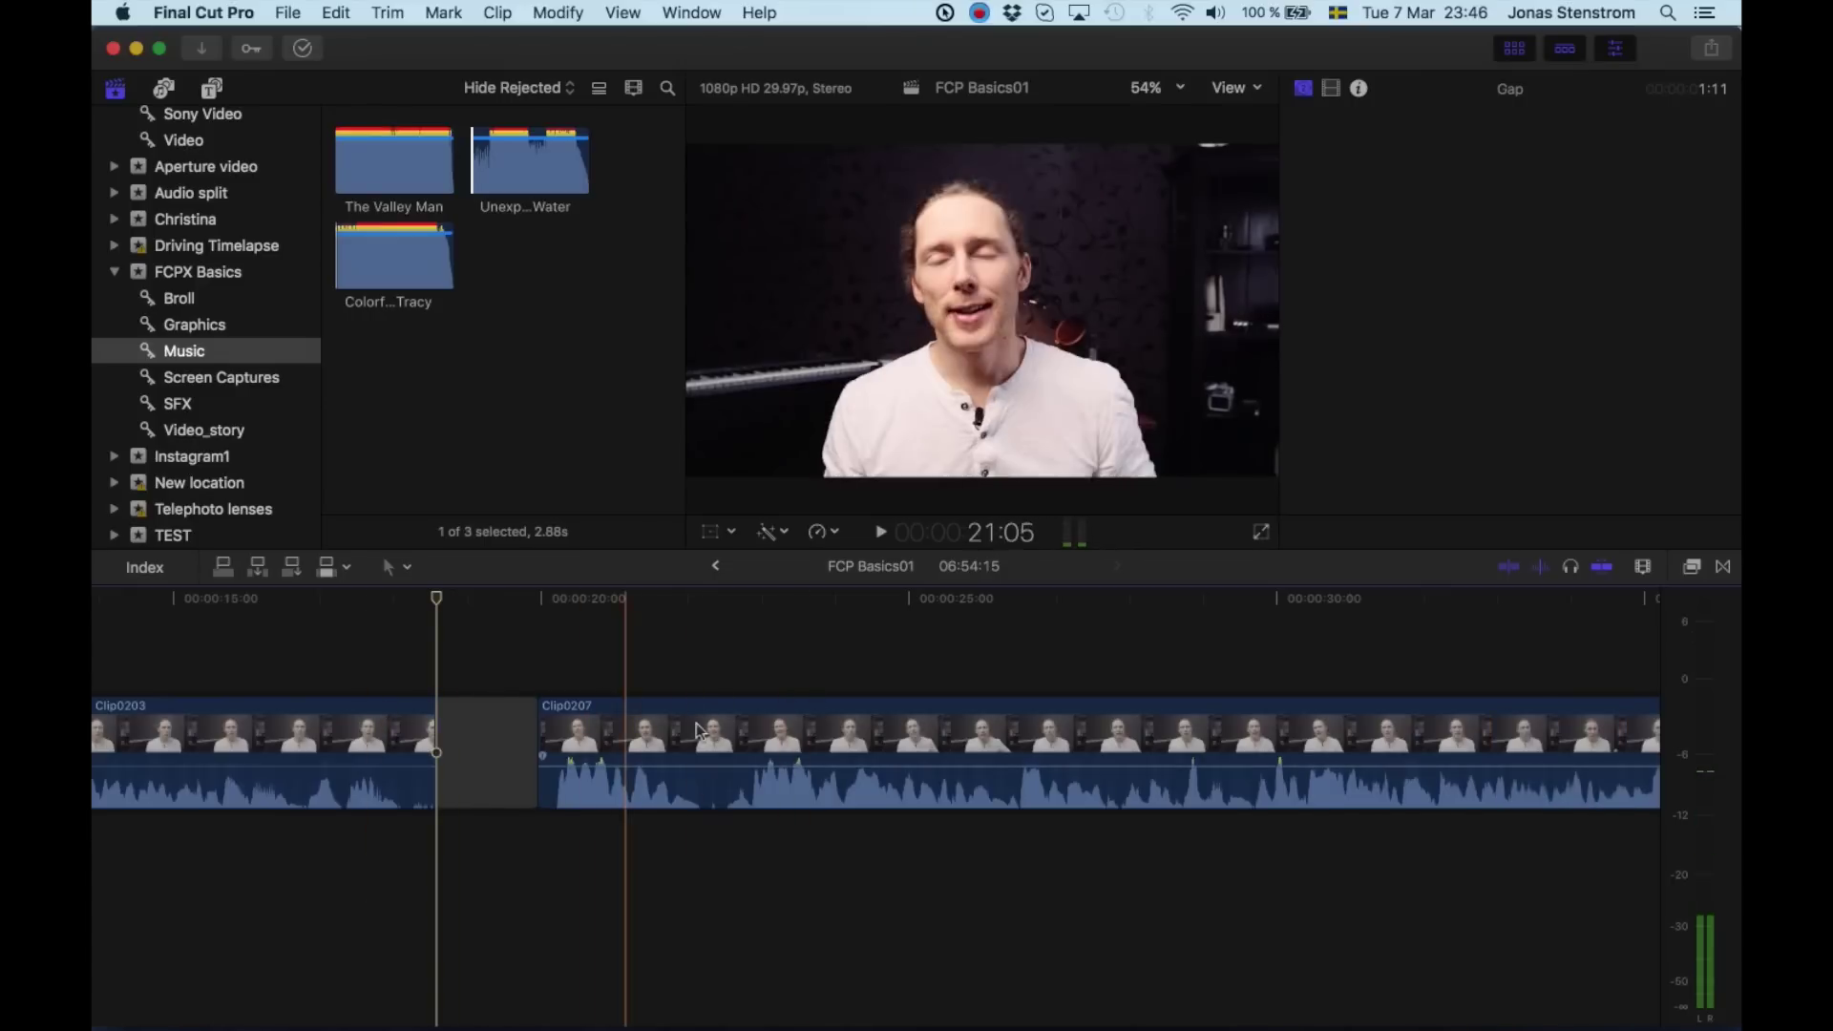
Insert the music clip into the gap, type the title text, and place the Atmosphere title after the Basic Title.
key(w)
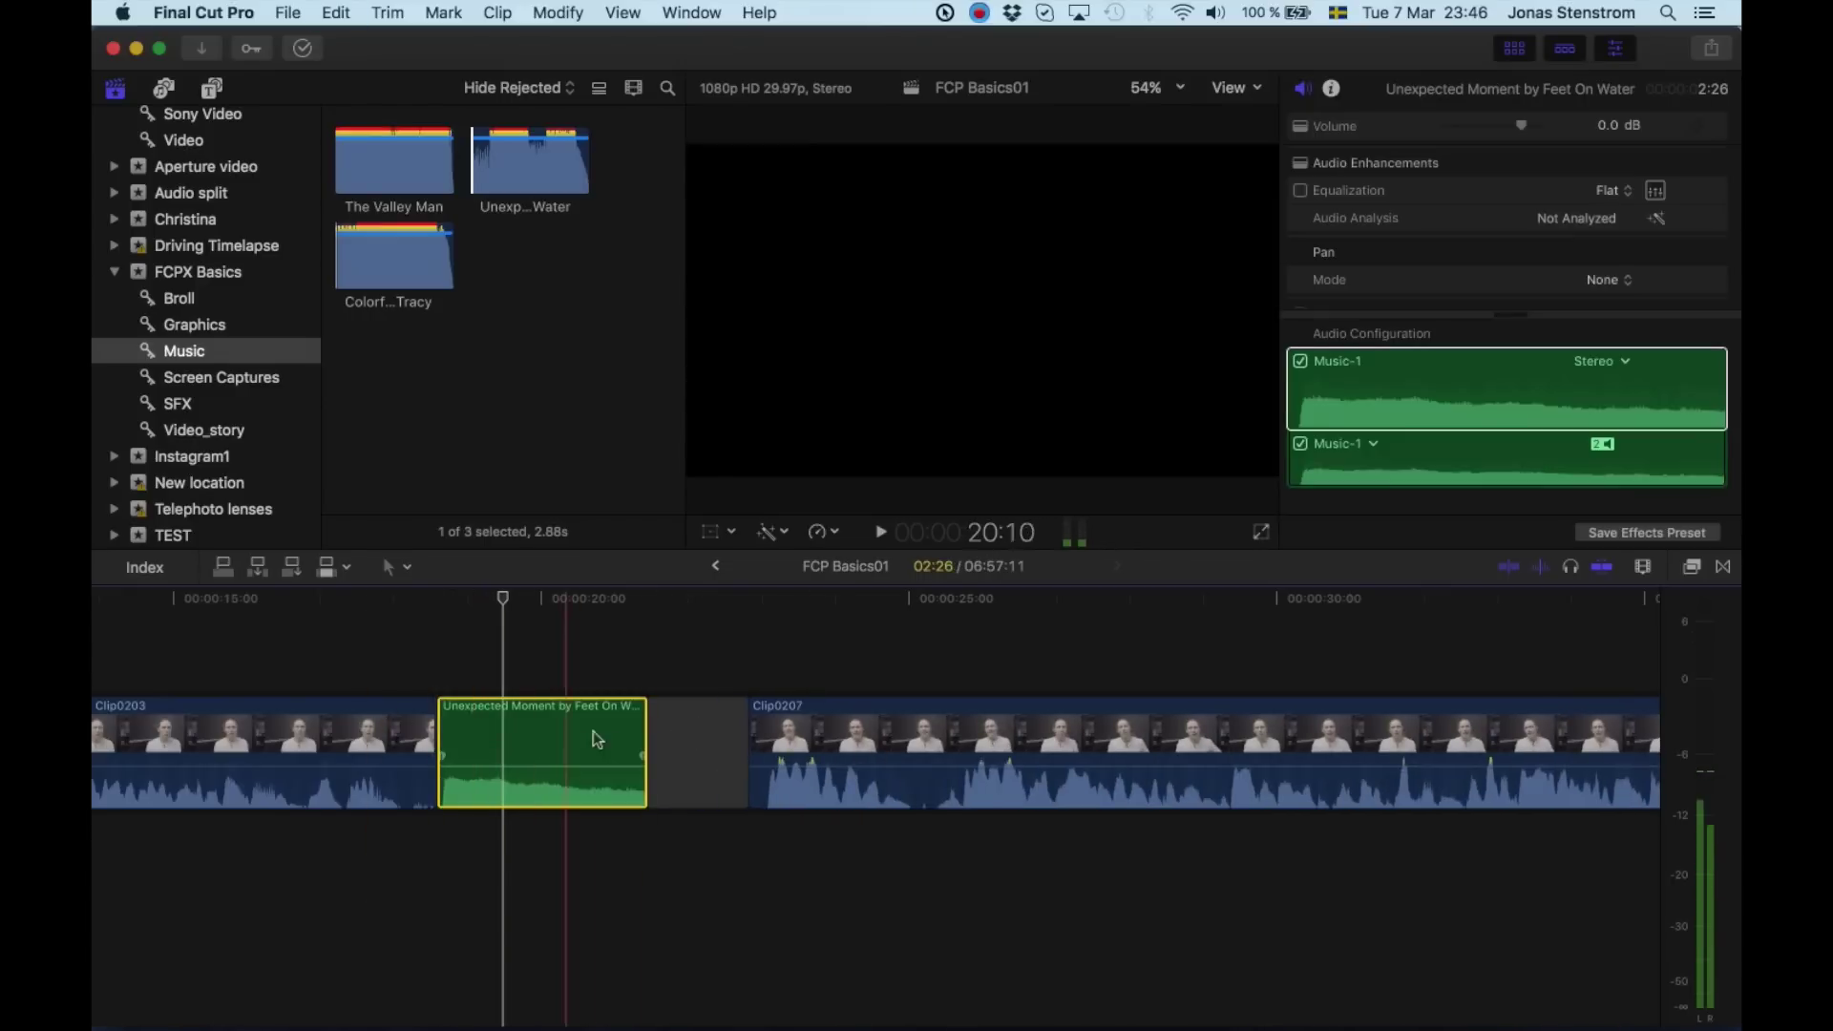
click(646, 600)
click(202, 94)
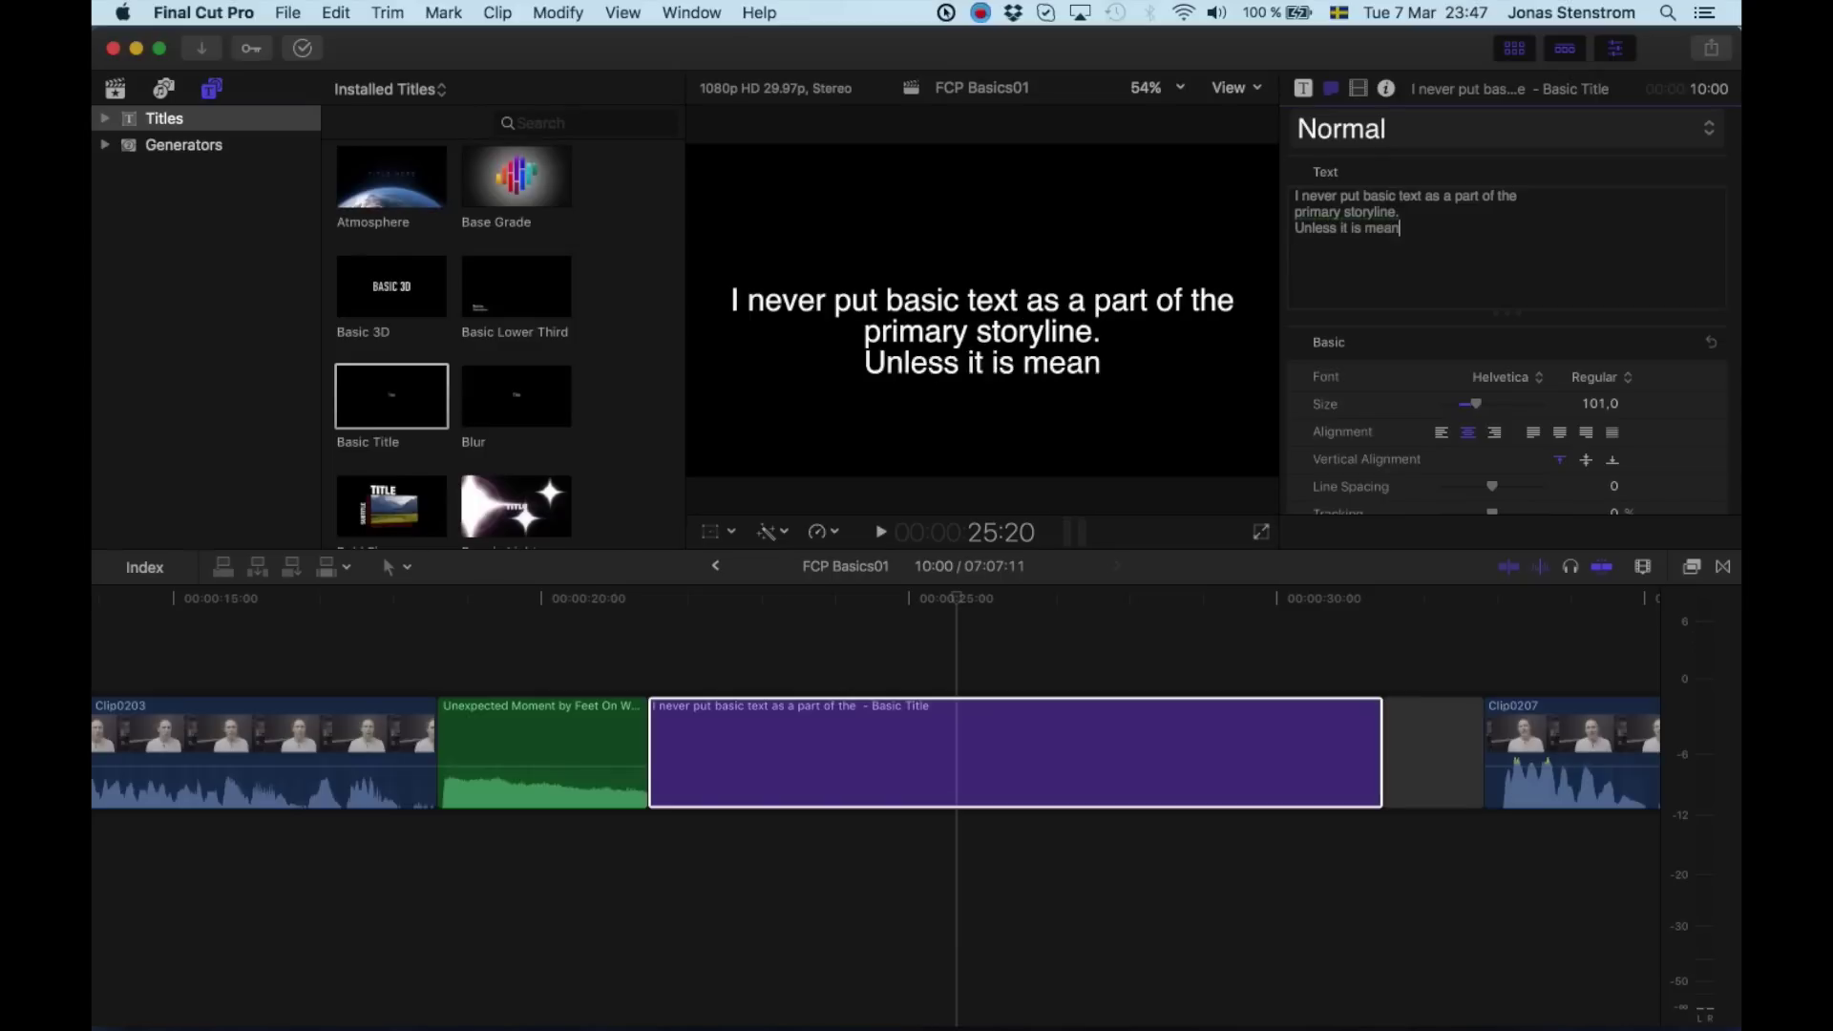
text(t to be some fancy text animation or something.)
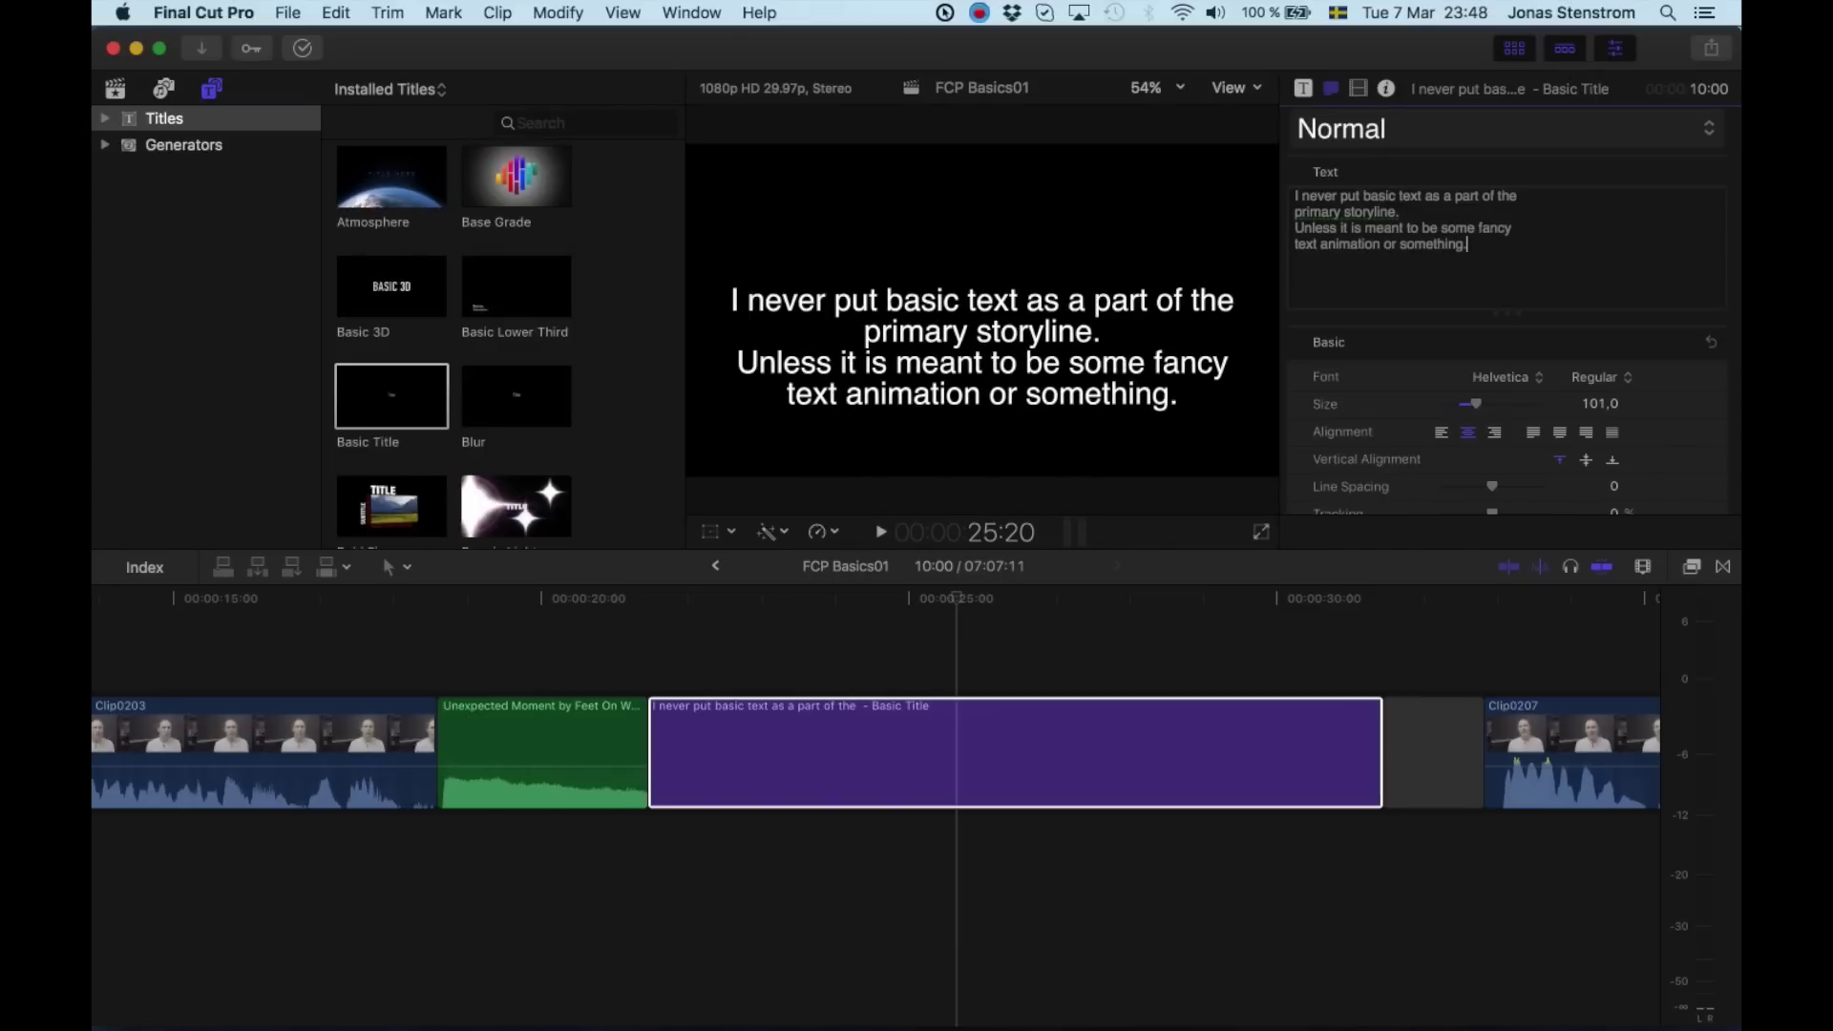
drag(358, 205, 1174, 764)
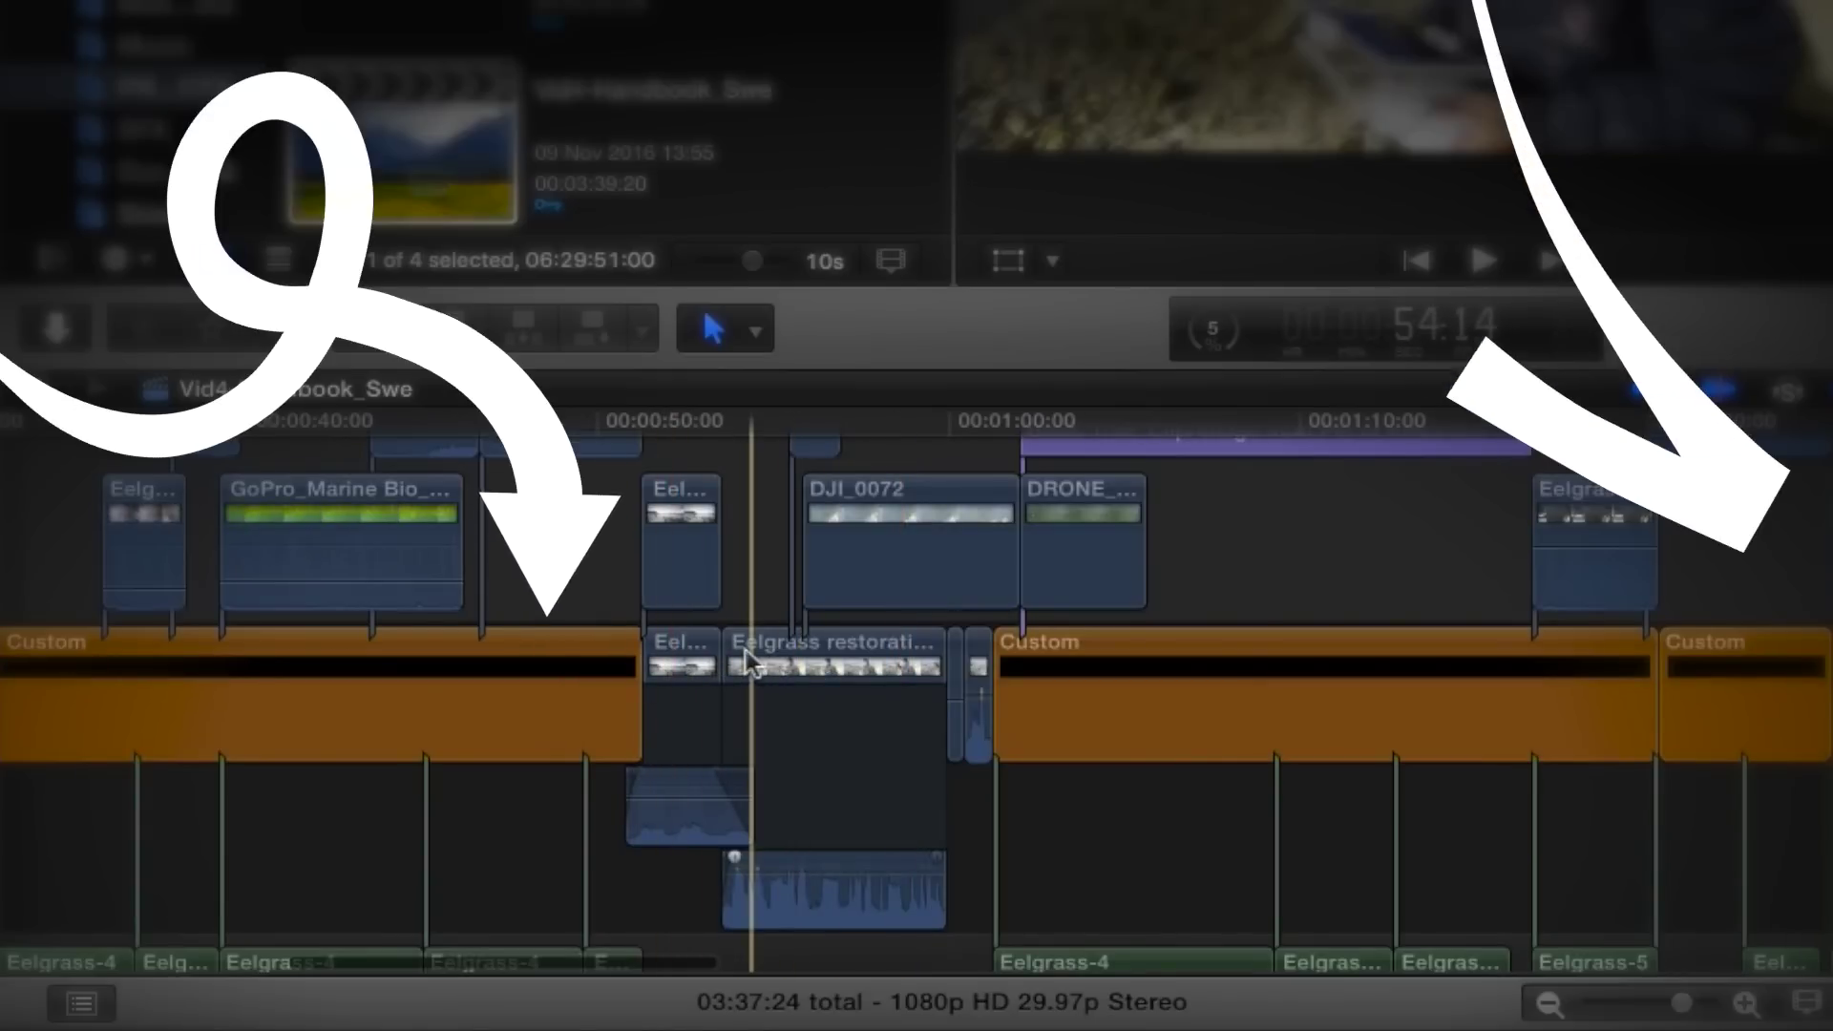
click(747, 646)
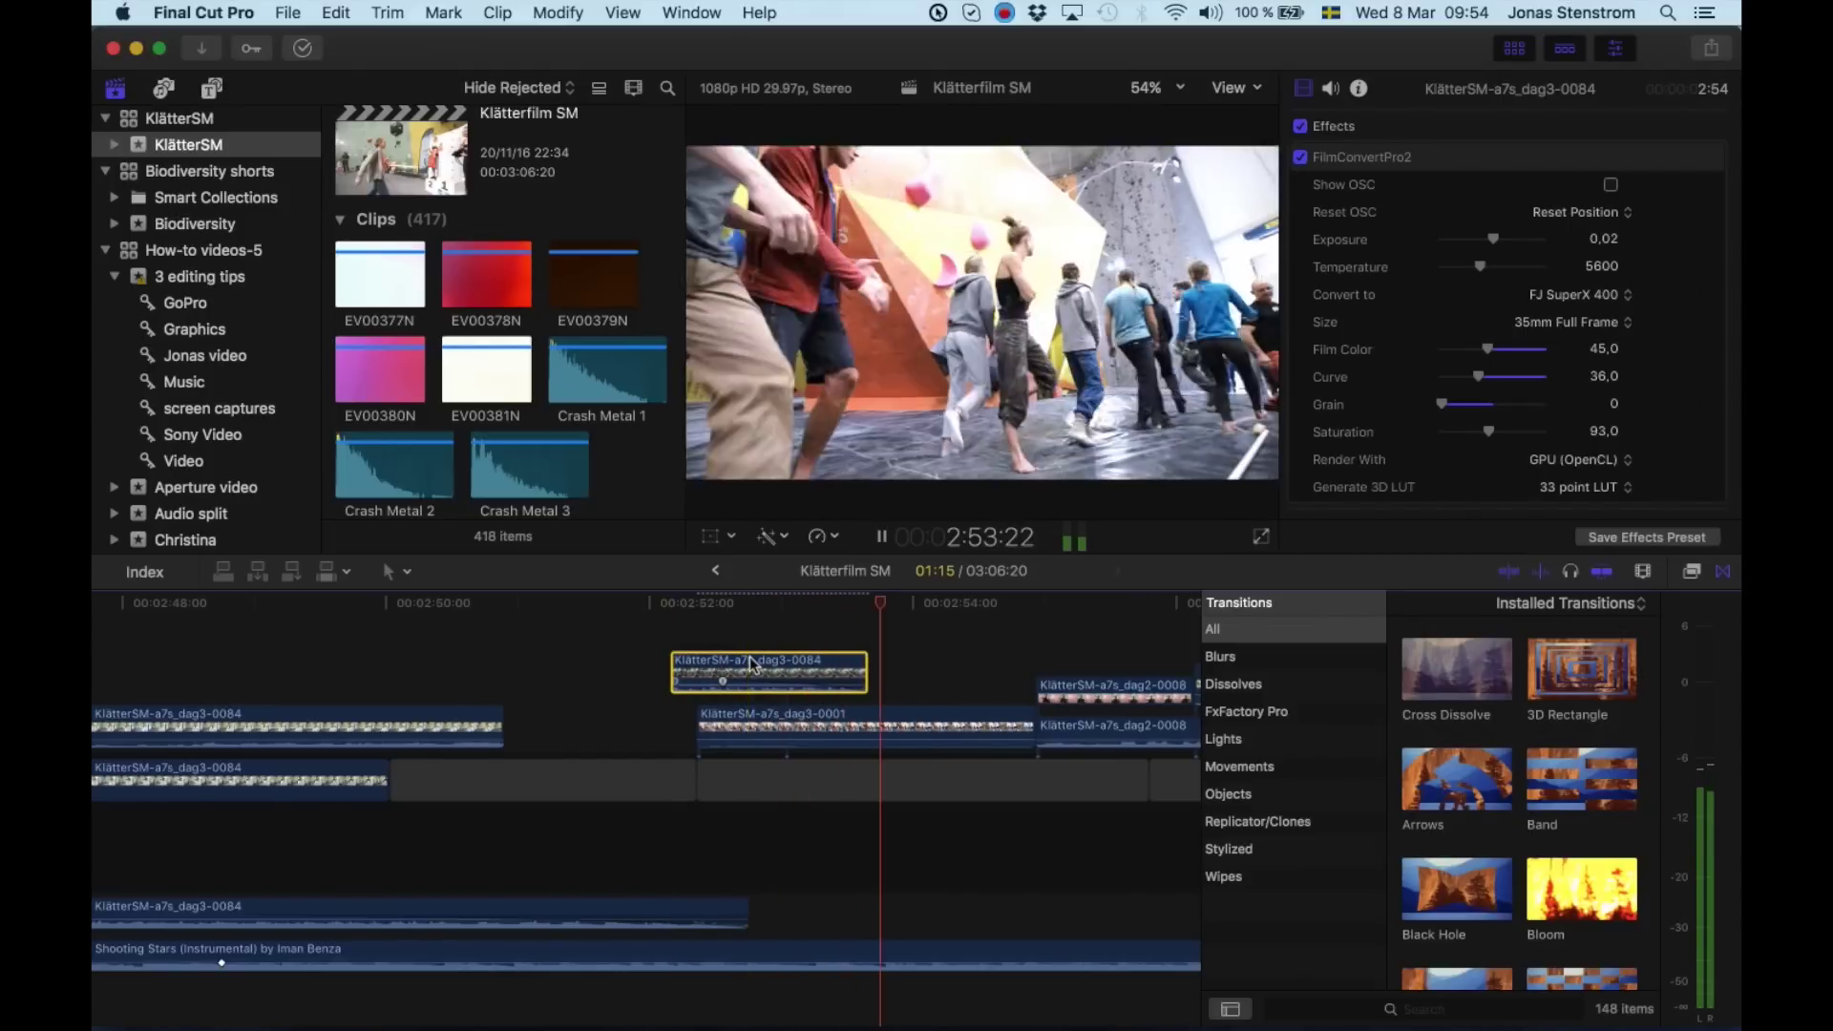
Move dag3-0084 later, lift dag1-0091 a lane, and shift both dag2-0008 clips to the playhead.
drag(753, 664, 800, 666)
key(space)
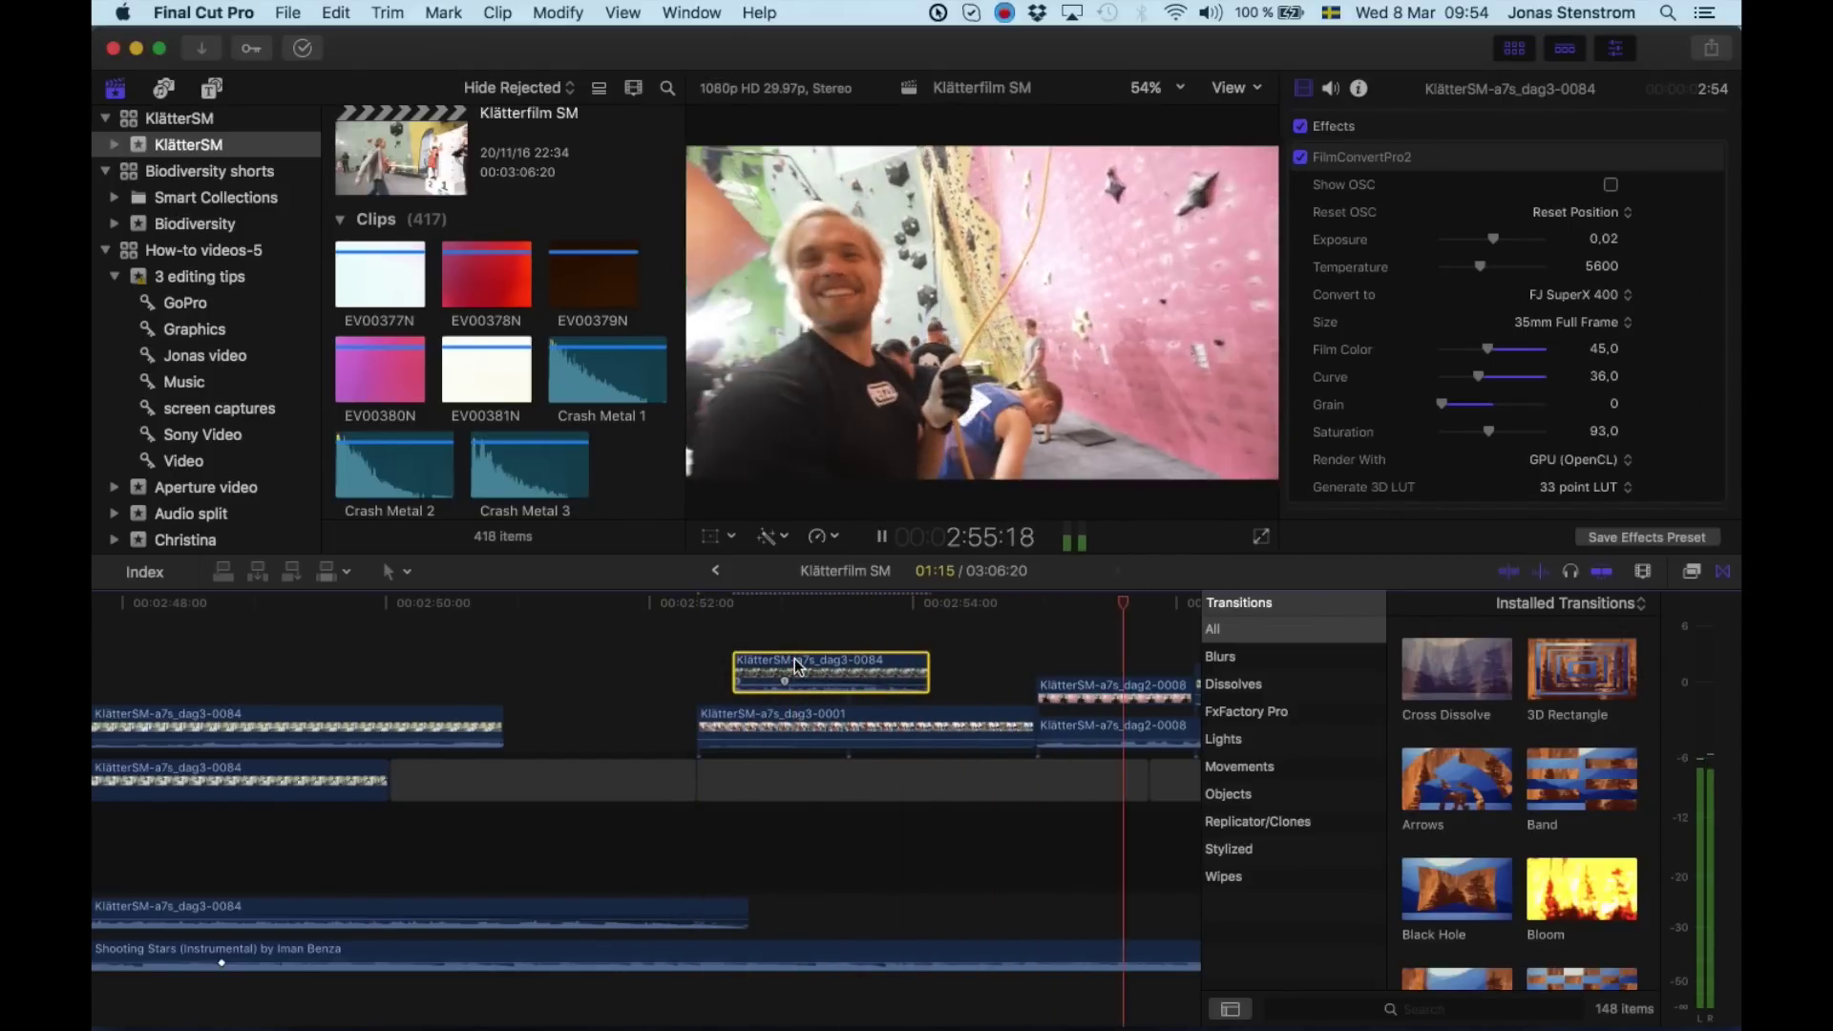
key(space)
drag(877, 676, 831, 637)
key(space)
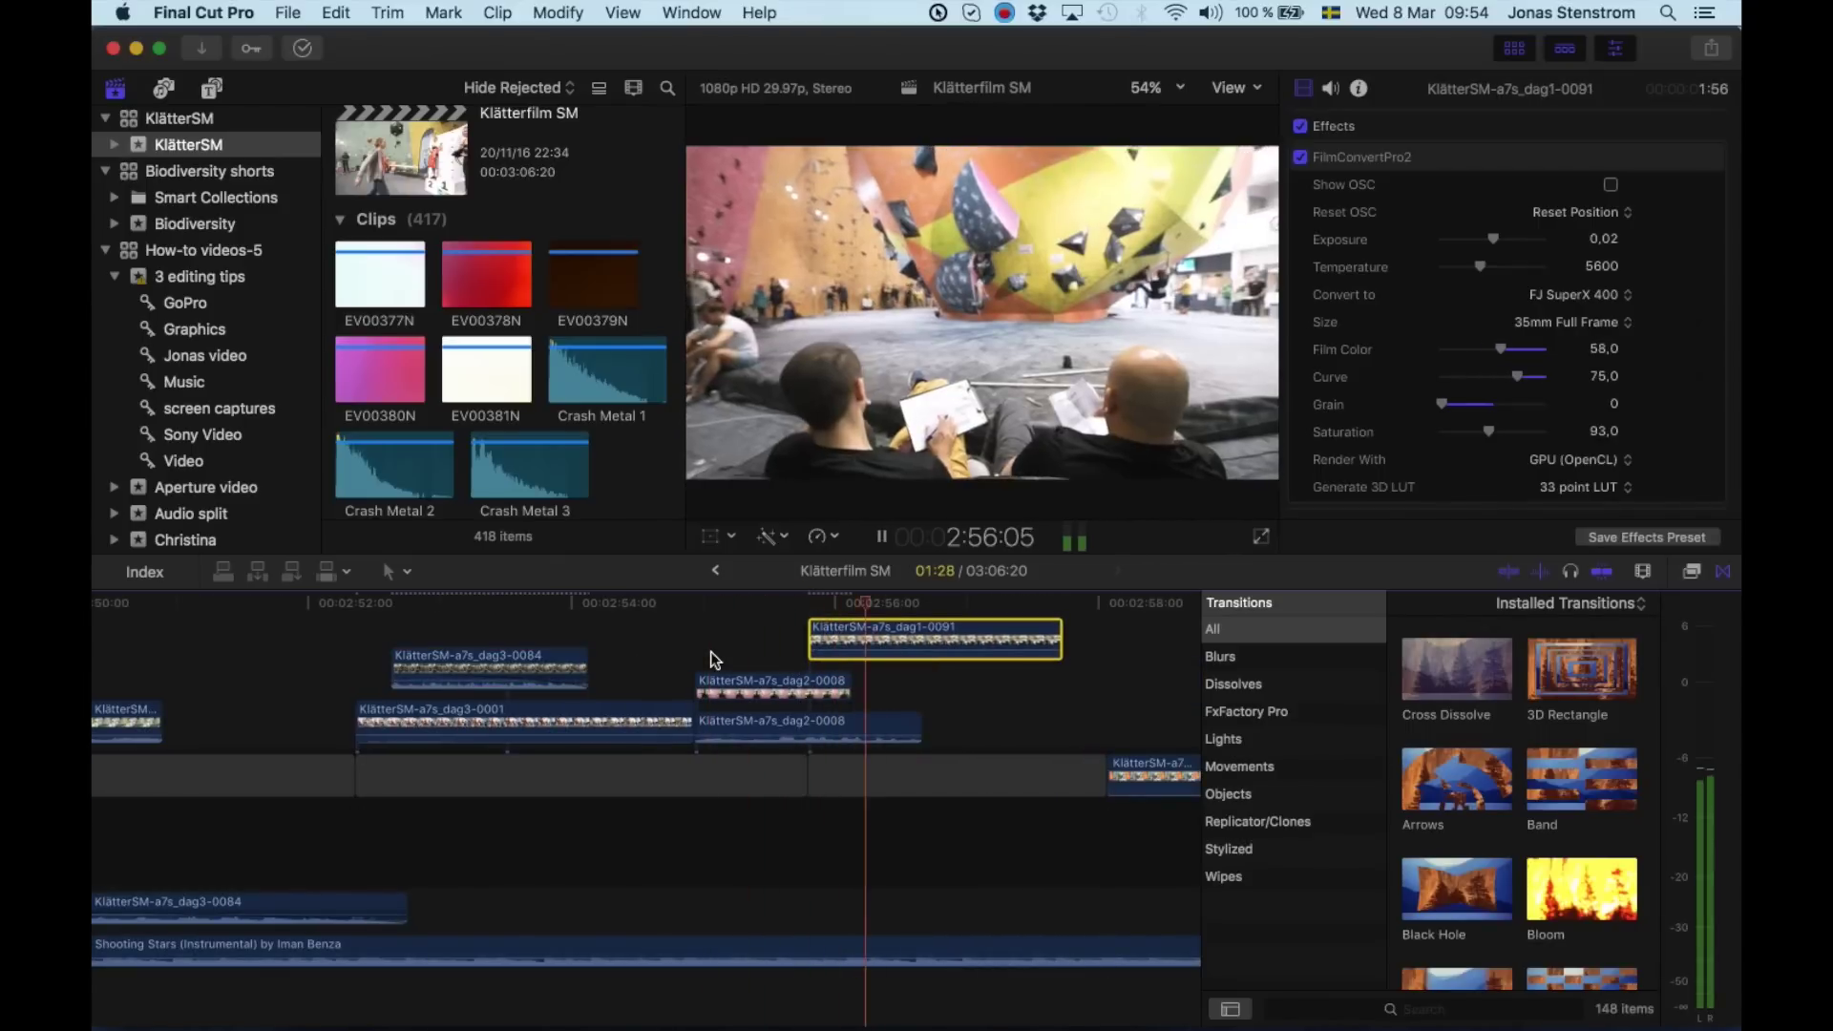
key(space)
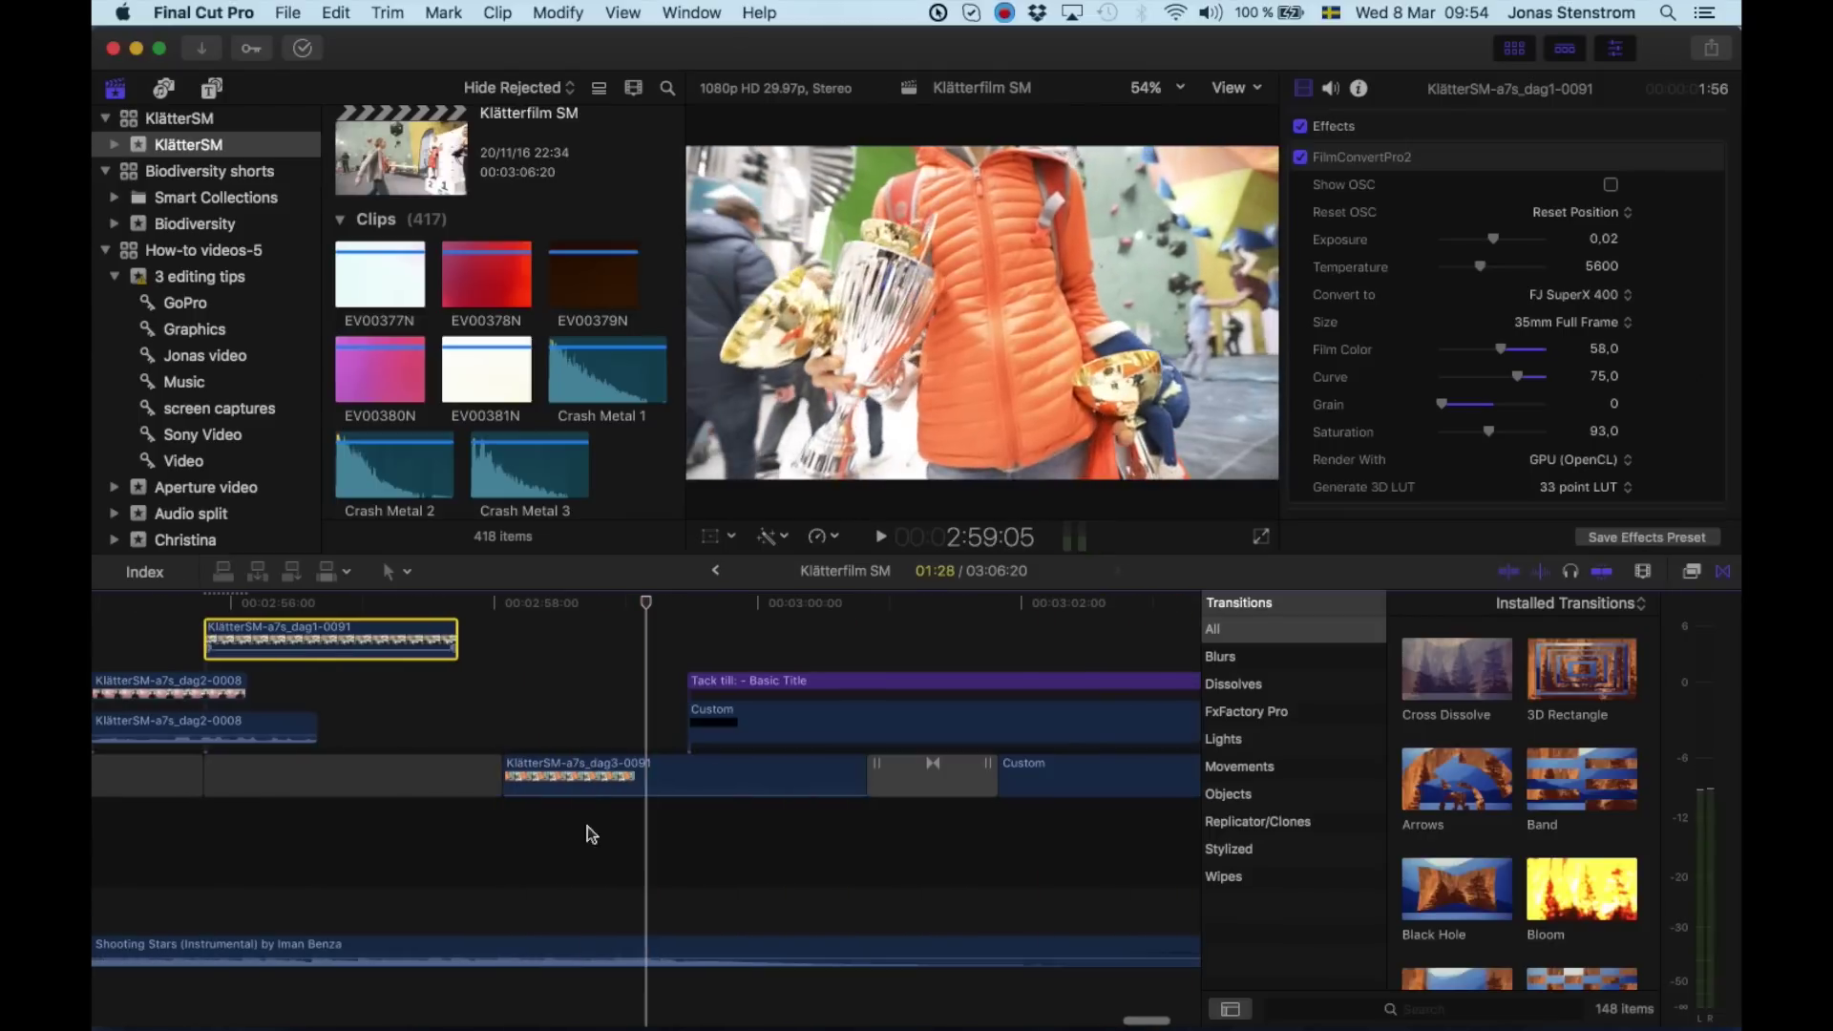
scroll(588, 827, left, 5)
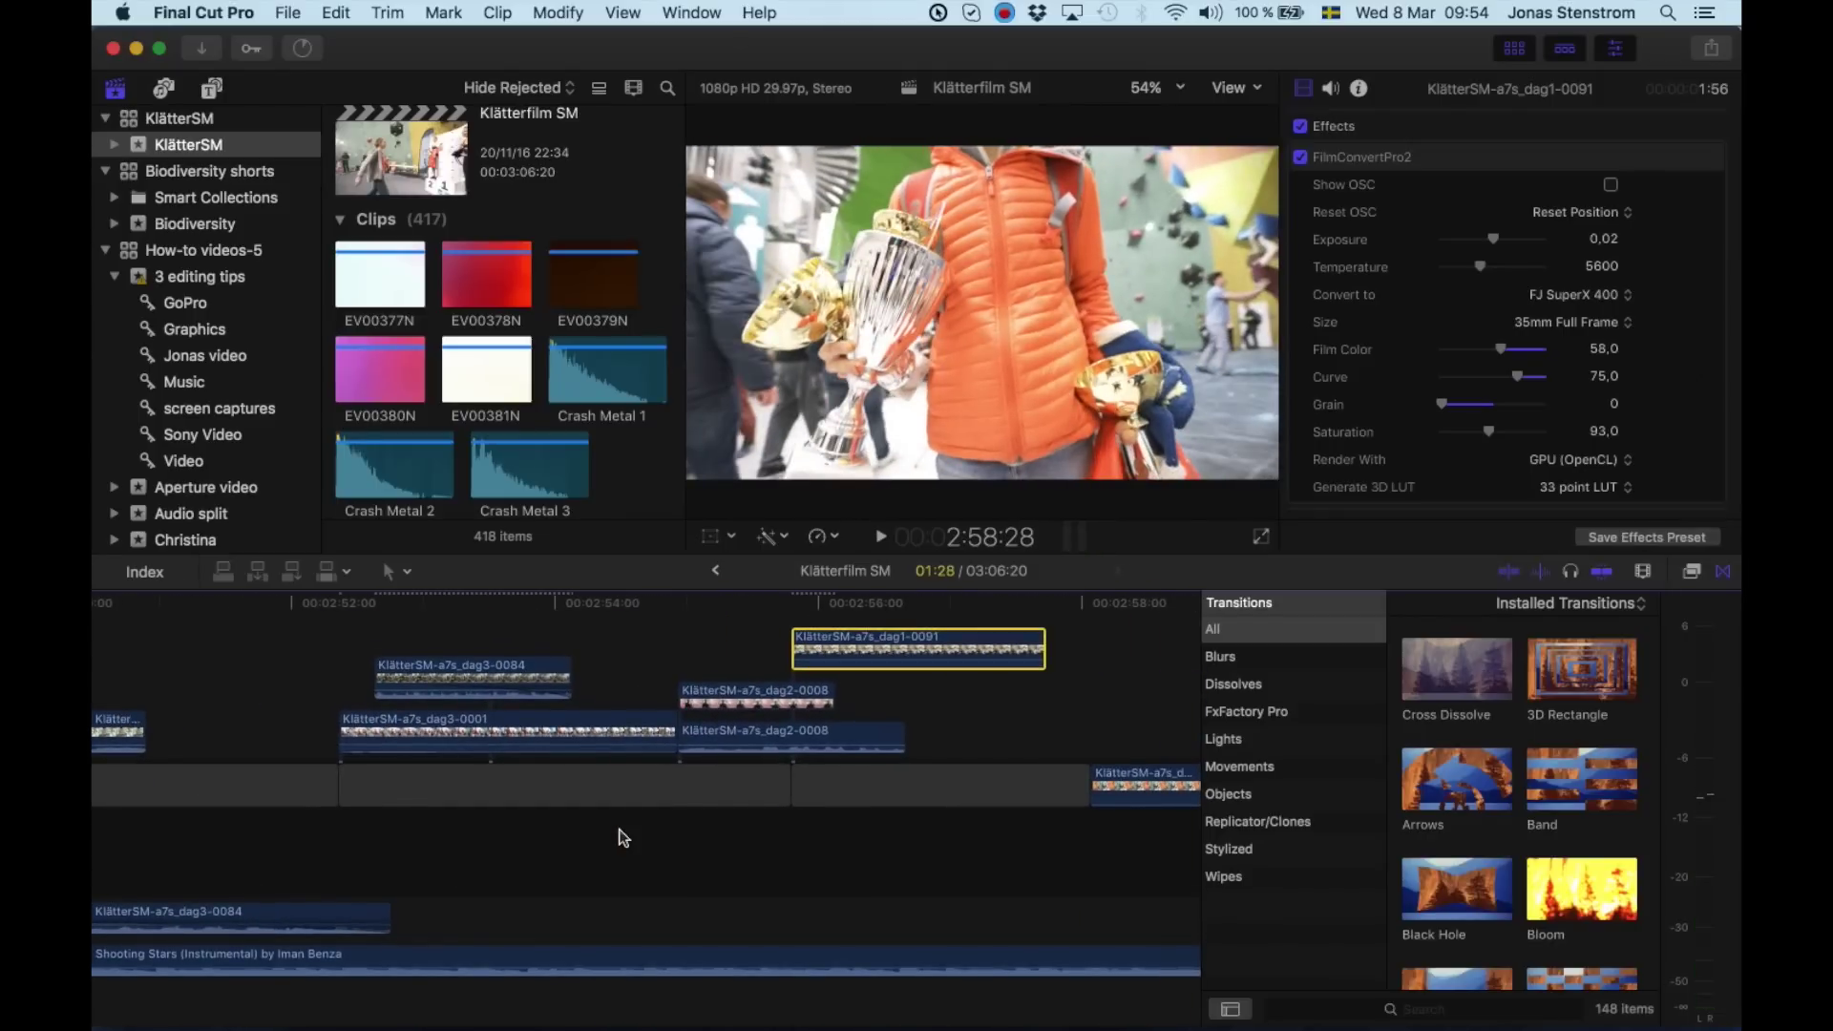
drag(723, 697, 804, 696)
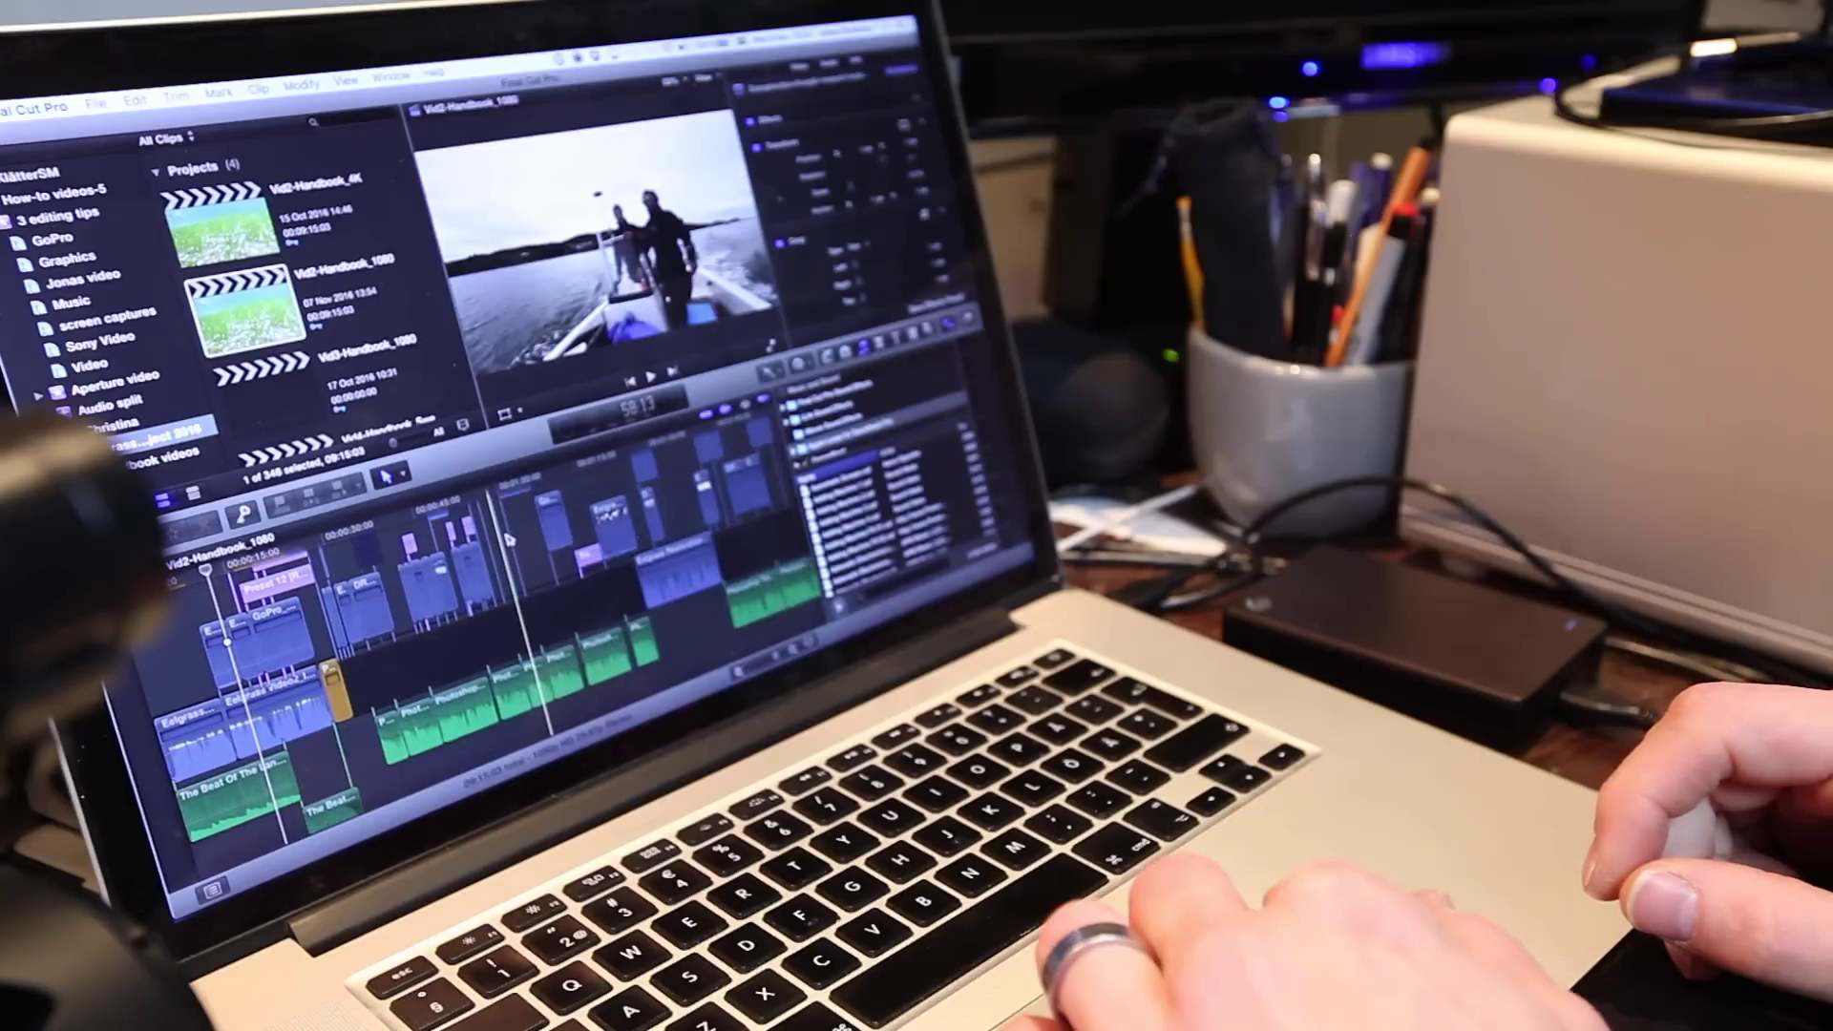
scroll(506, 539, up, 3)
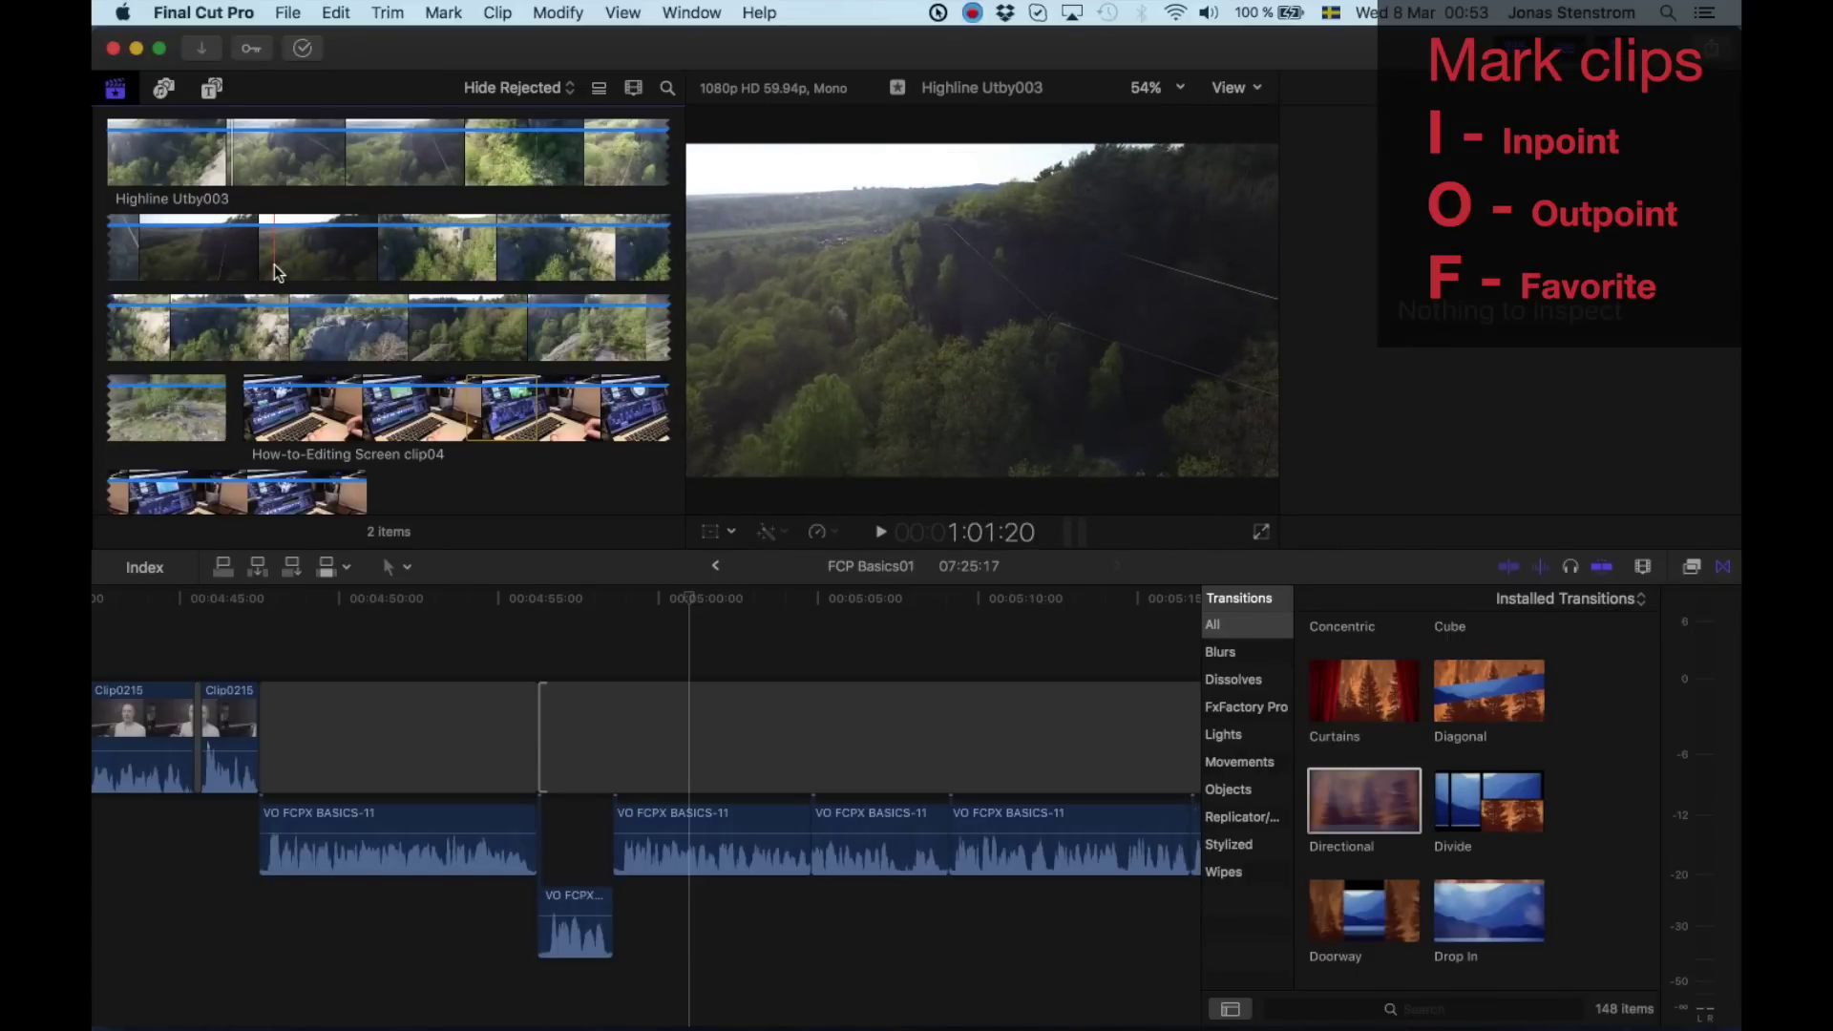
Mark an in-to-out range on a Highline clip and tag it as a favorite.
key(i)
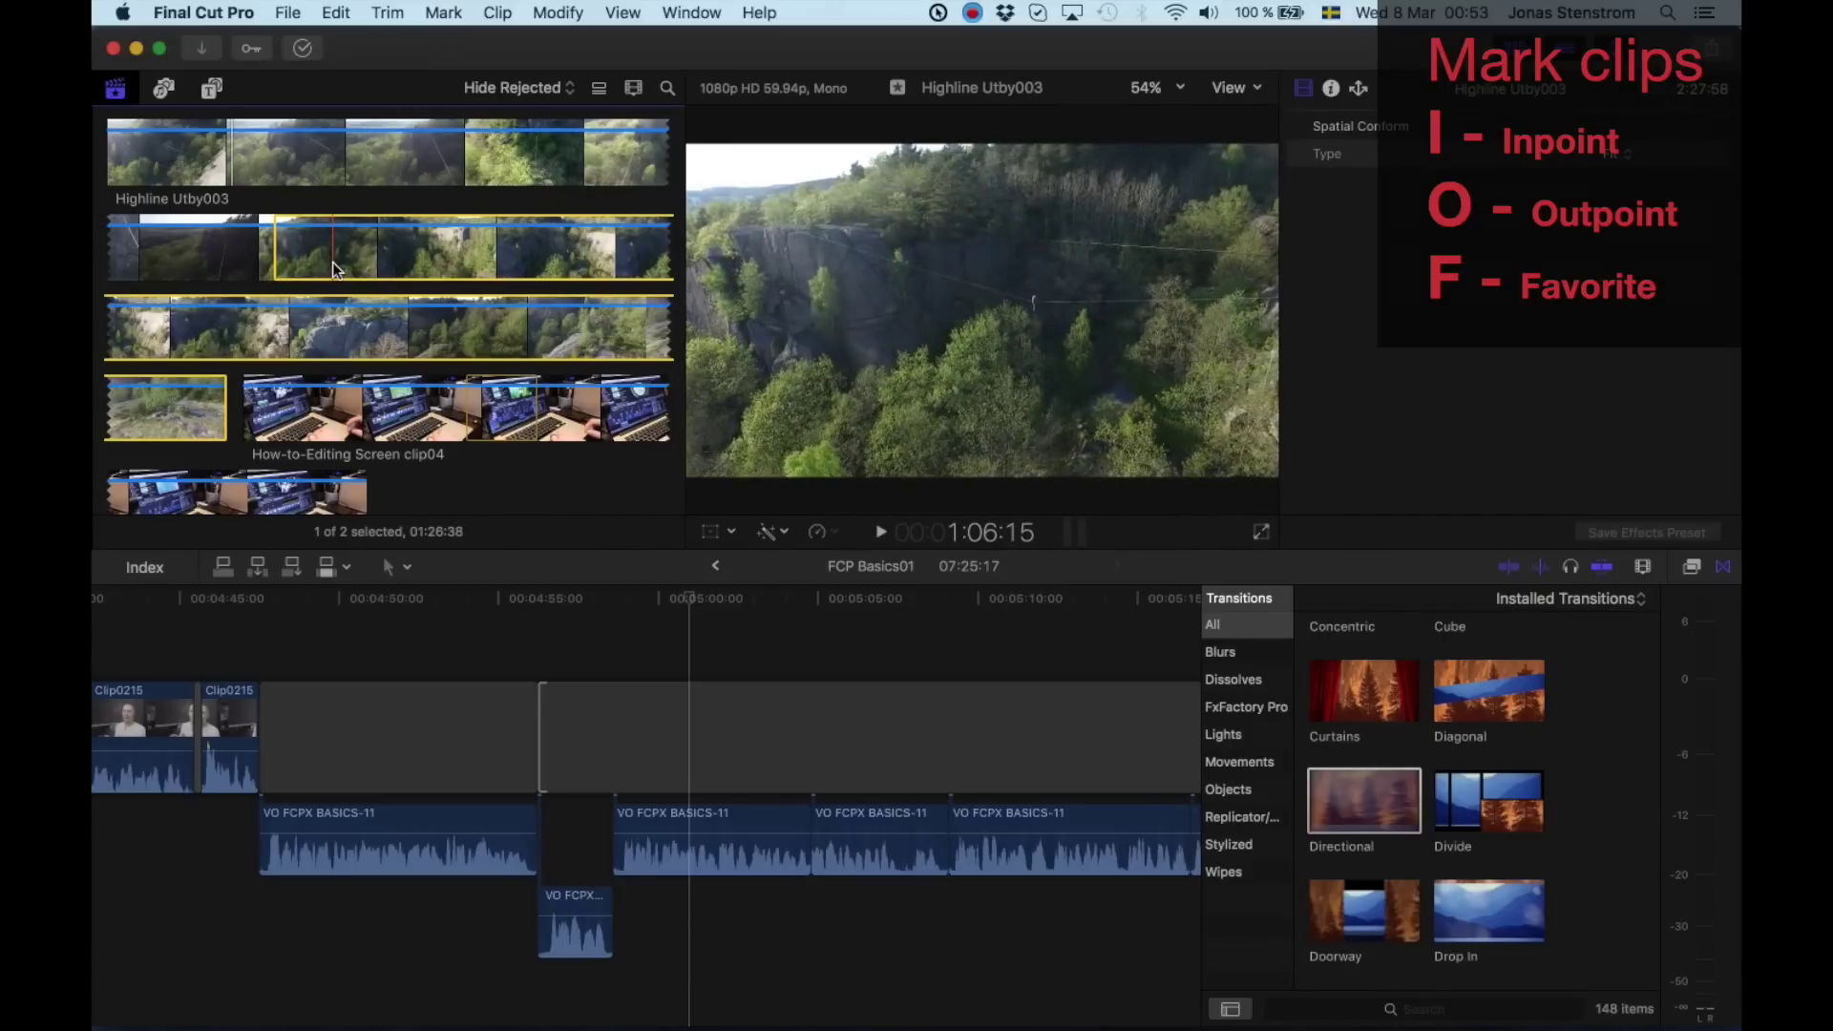
key(o)
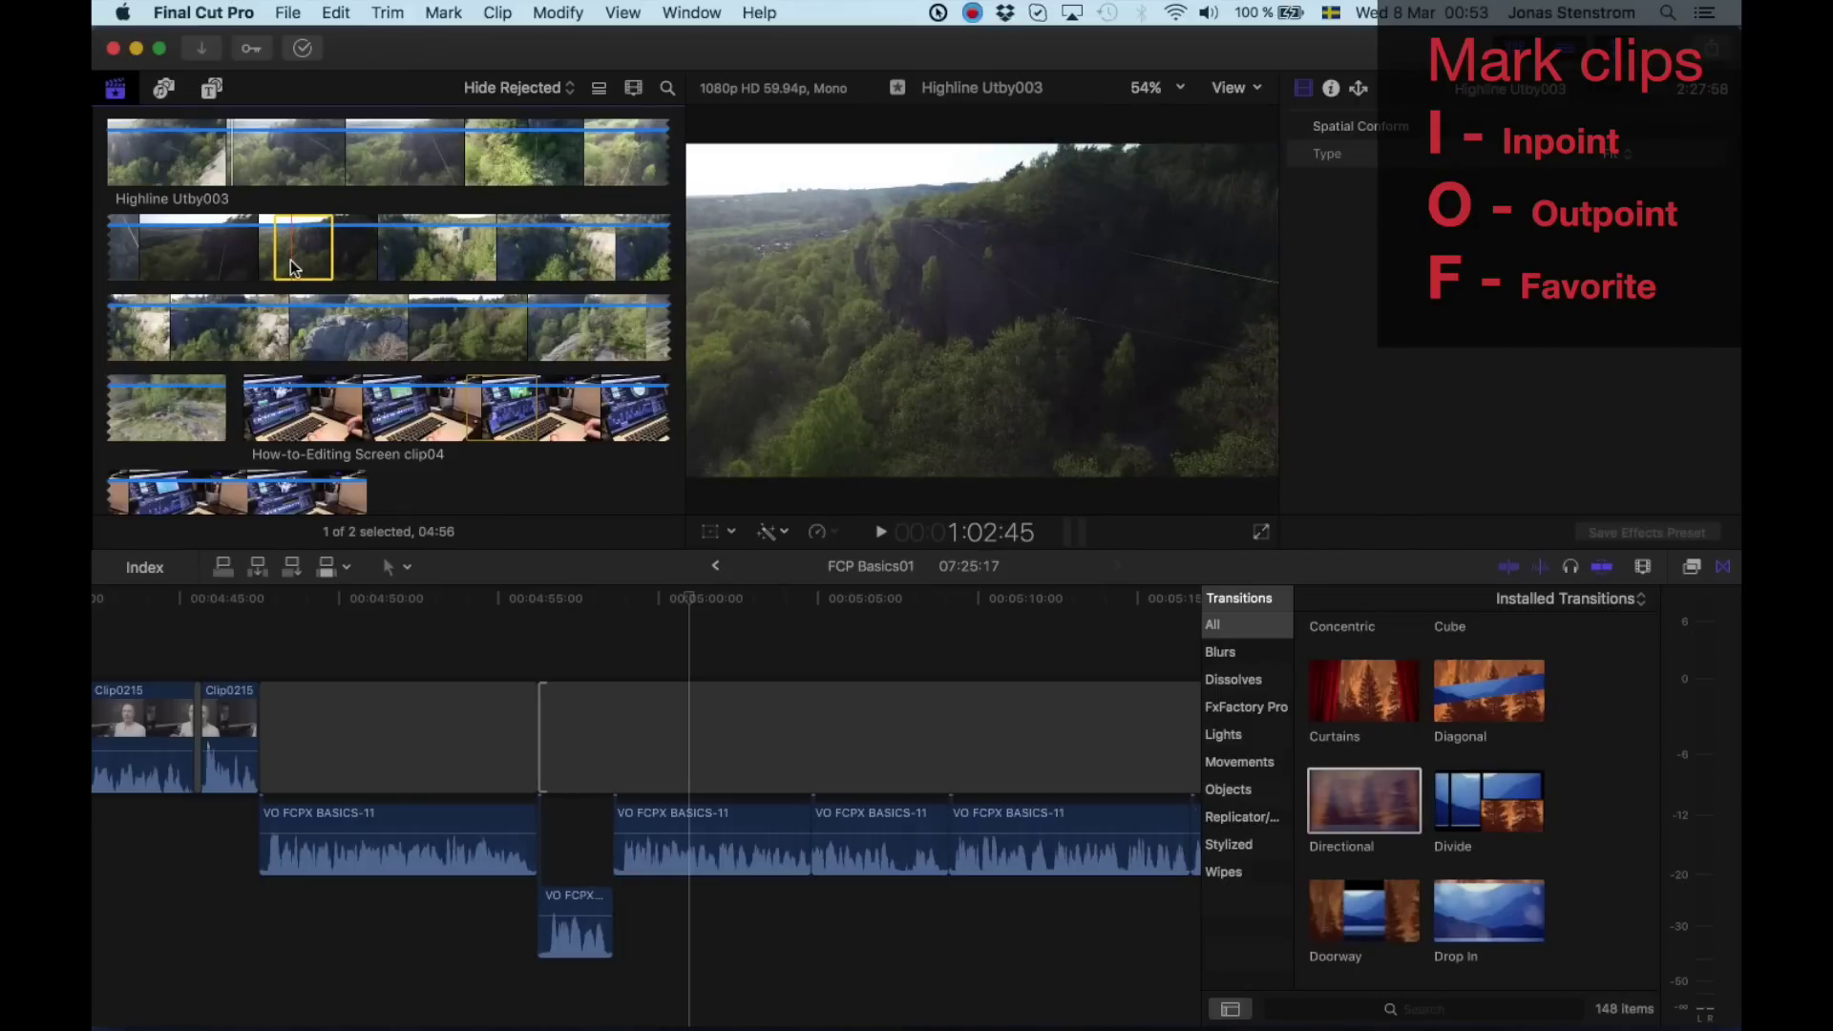
key(f)
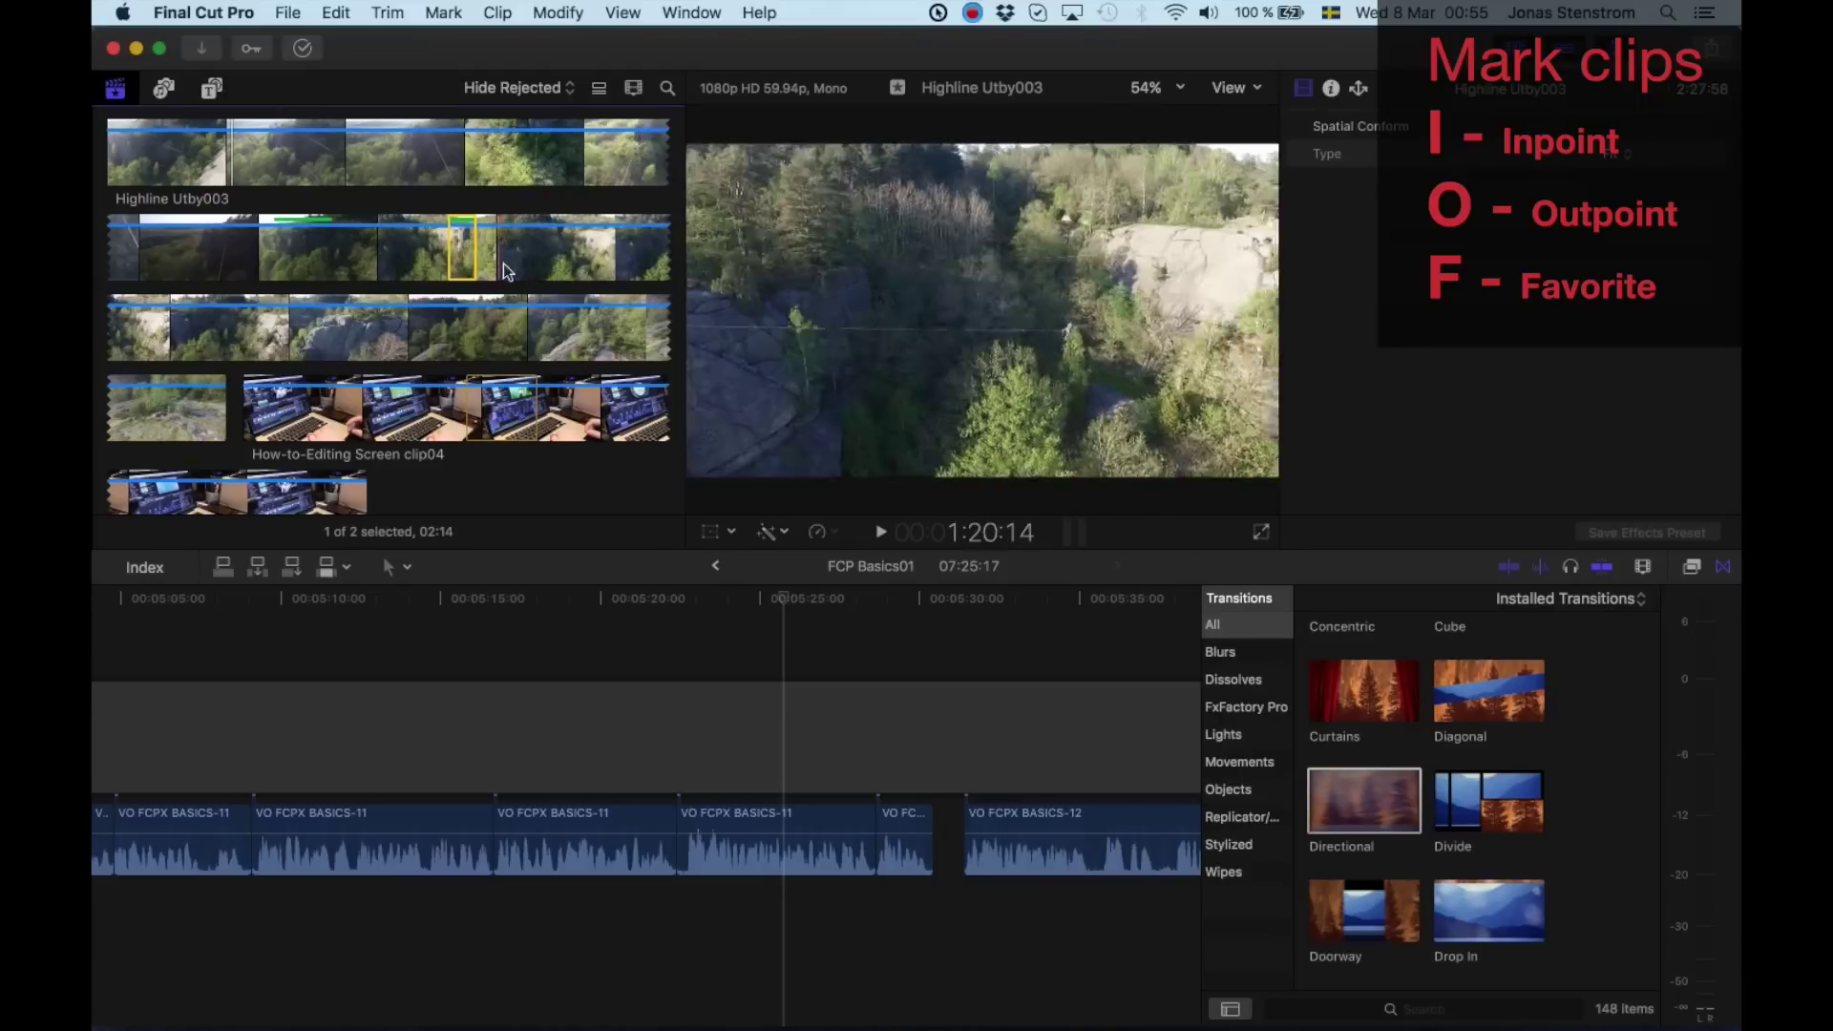
Mark short ranges on the third and top Highline clips, then select the second clip's favorite range.
key(i)
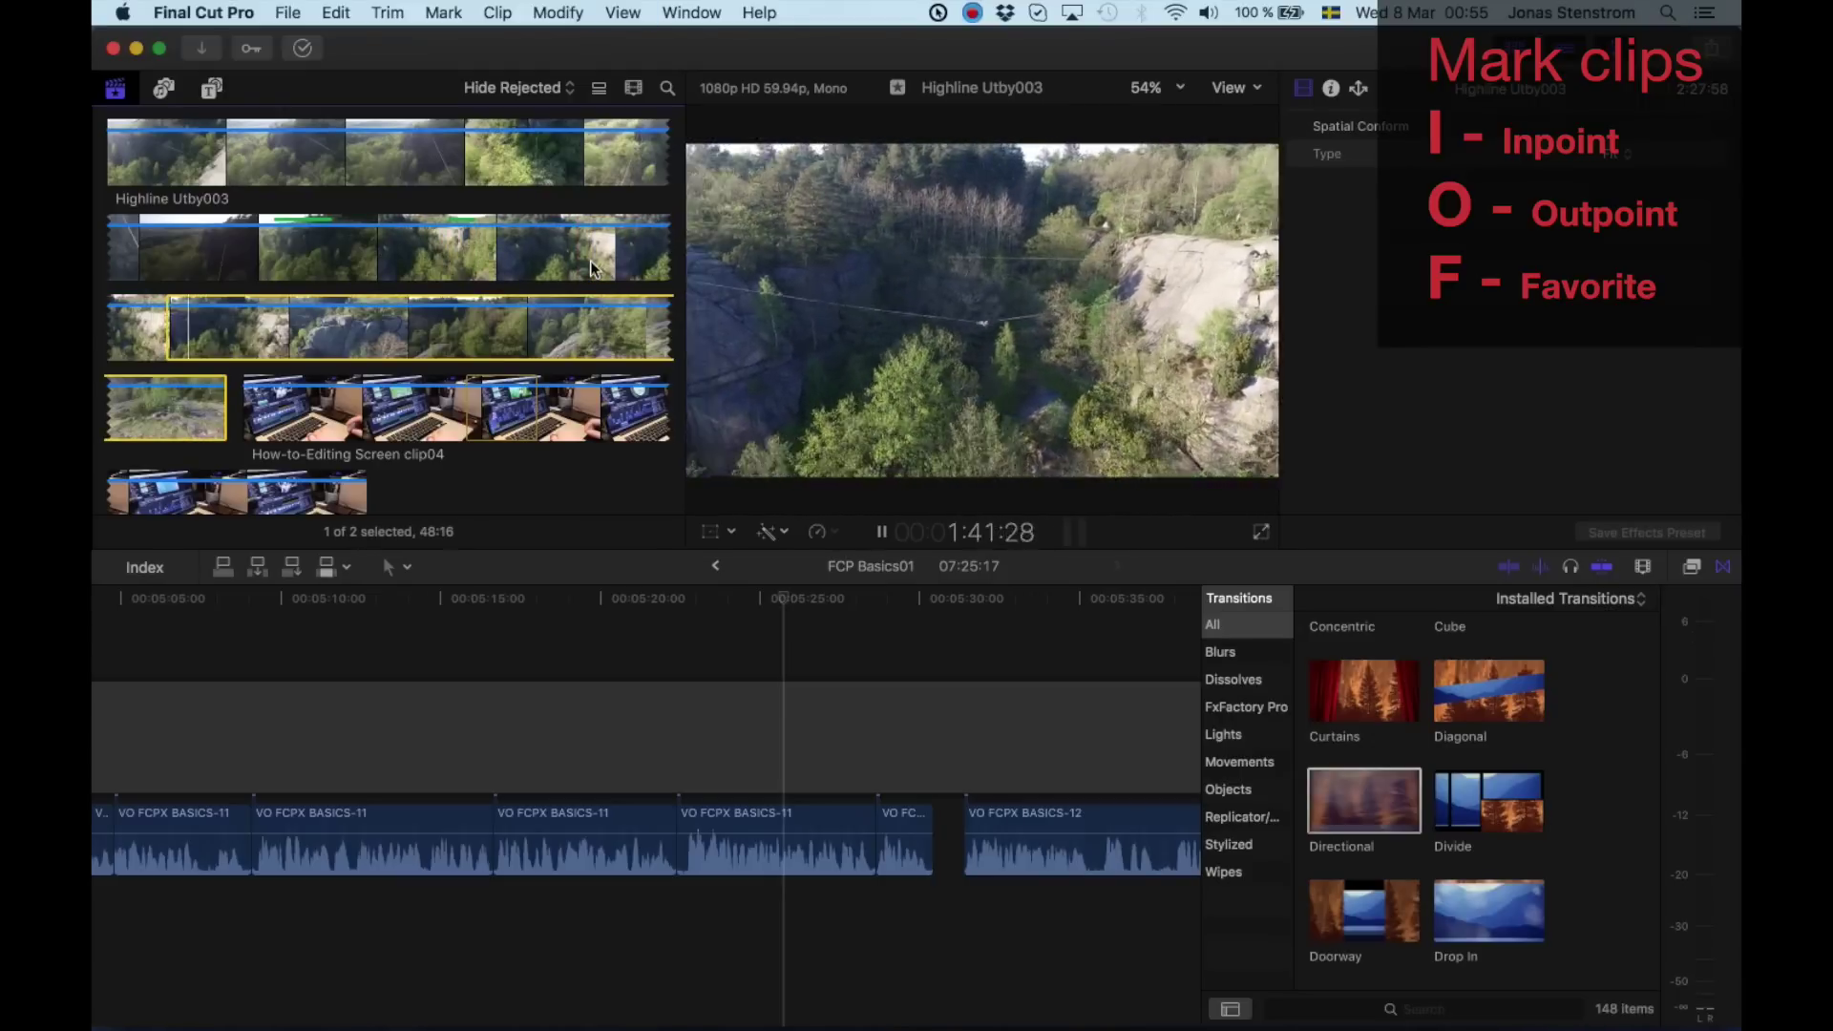
key(o)
key(space)
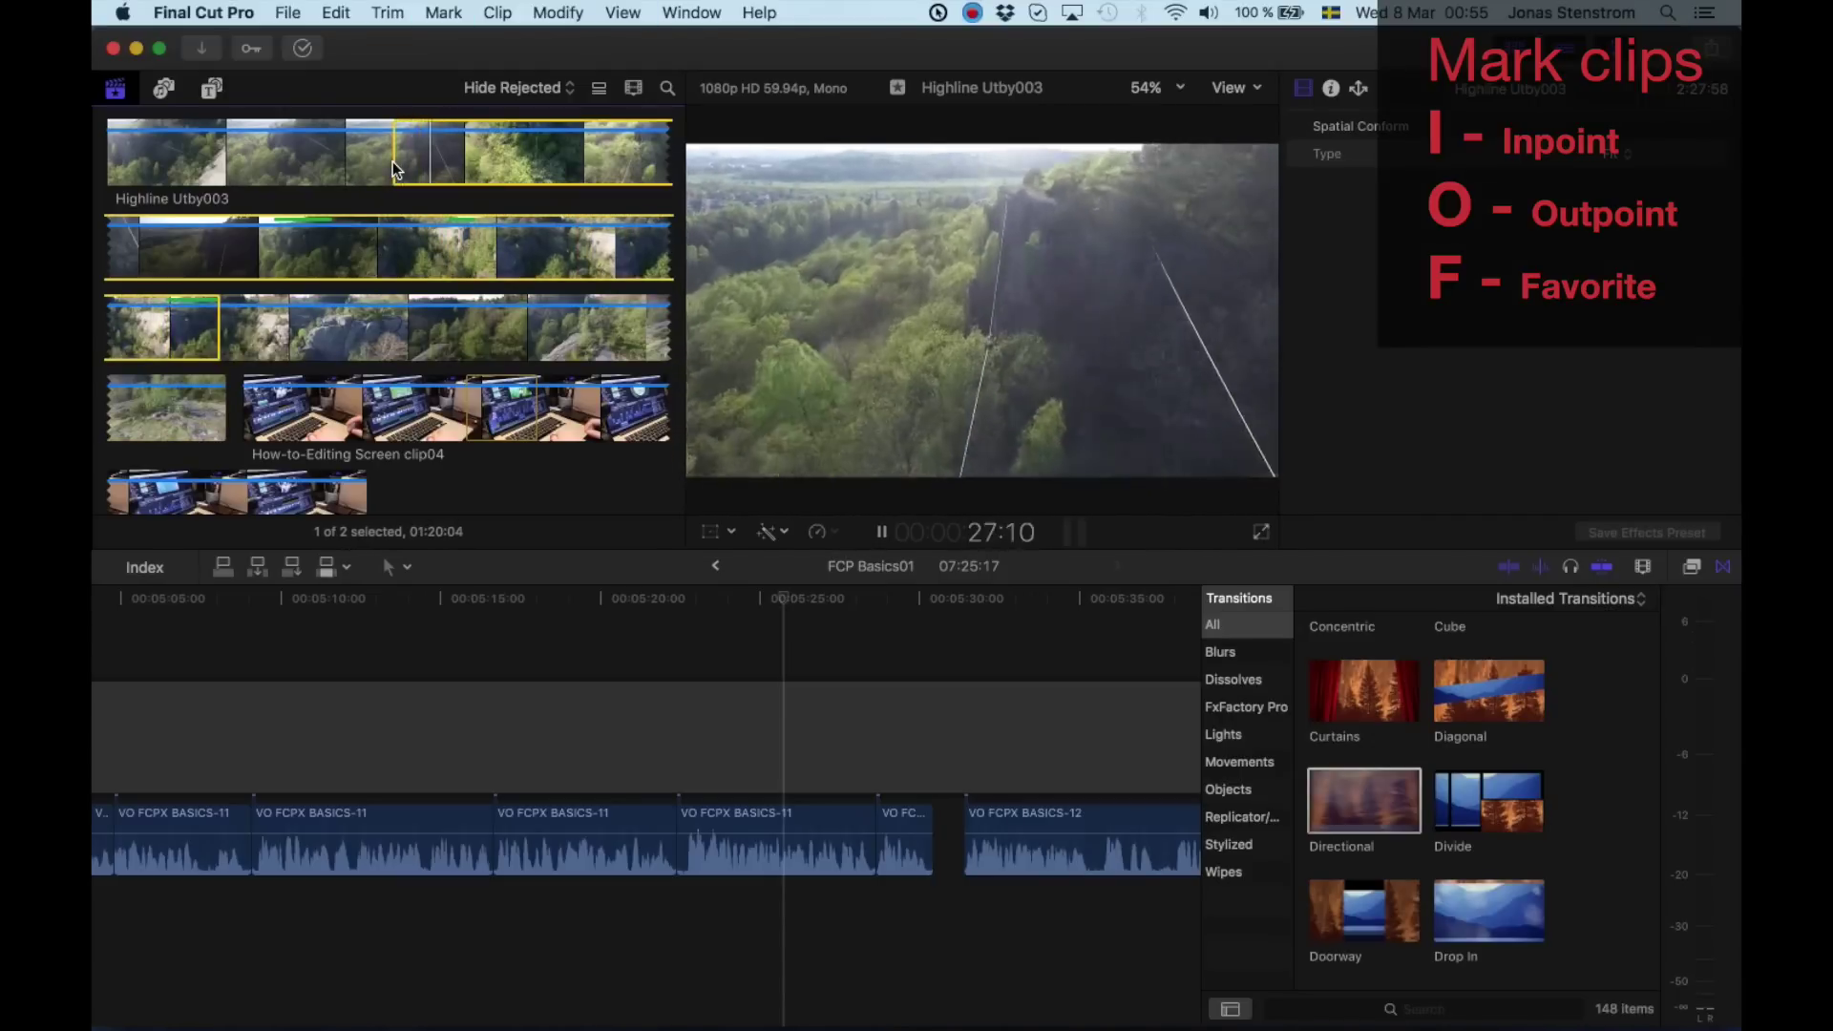
key(space)
drag(393, 163, 433, 150)
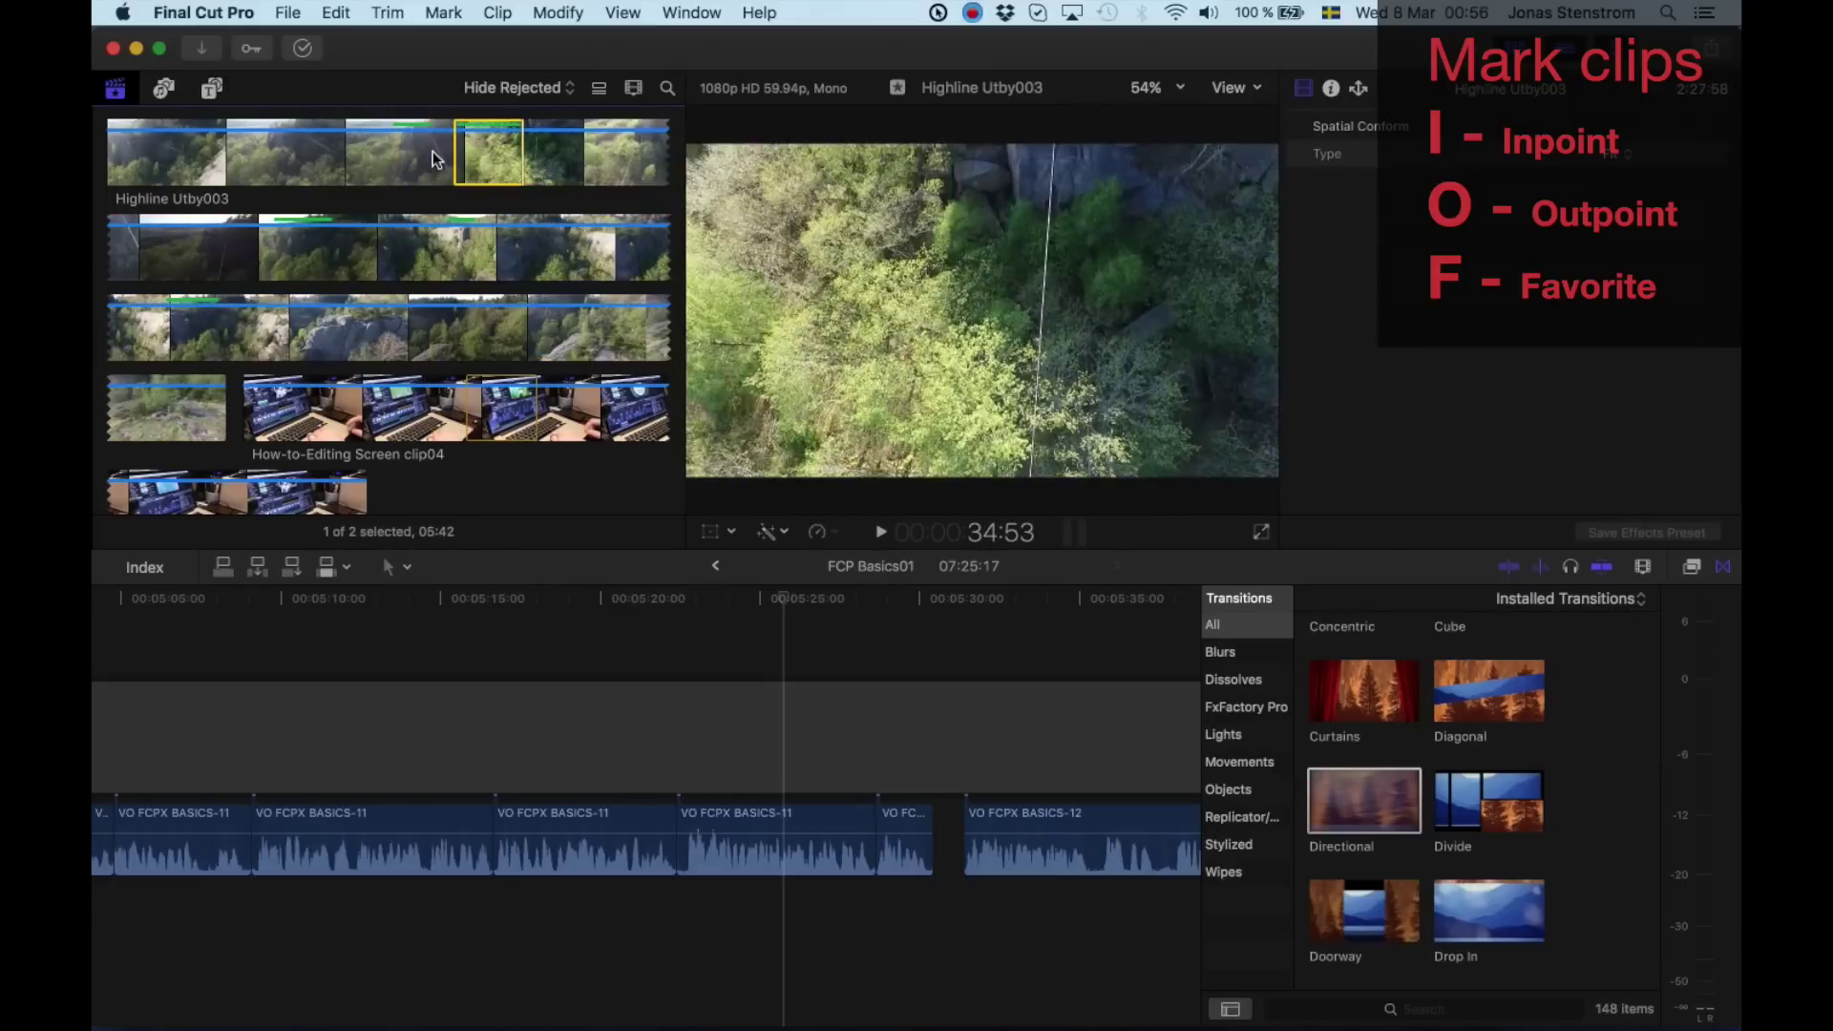
click(306, 225)
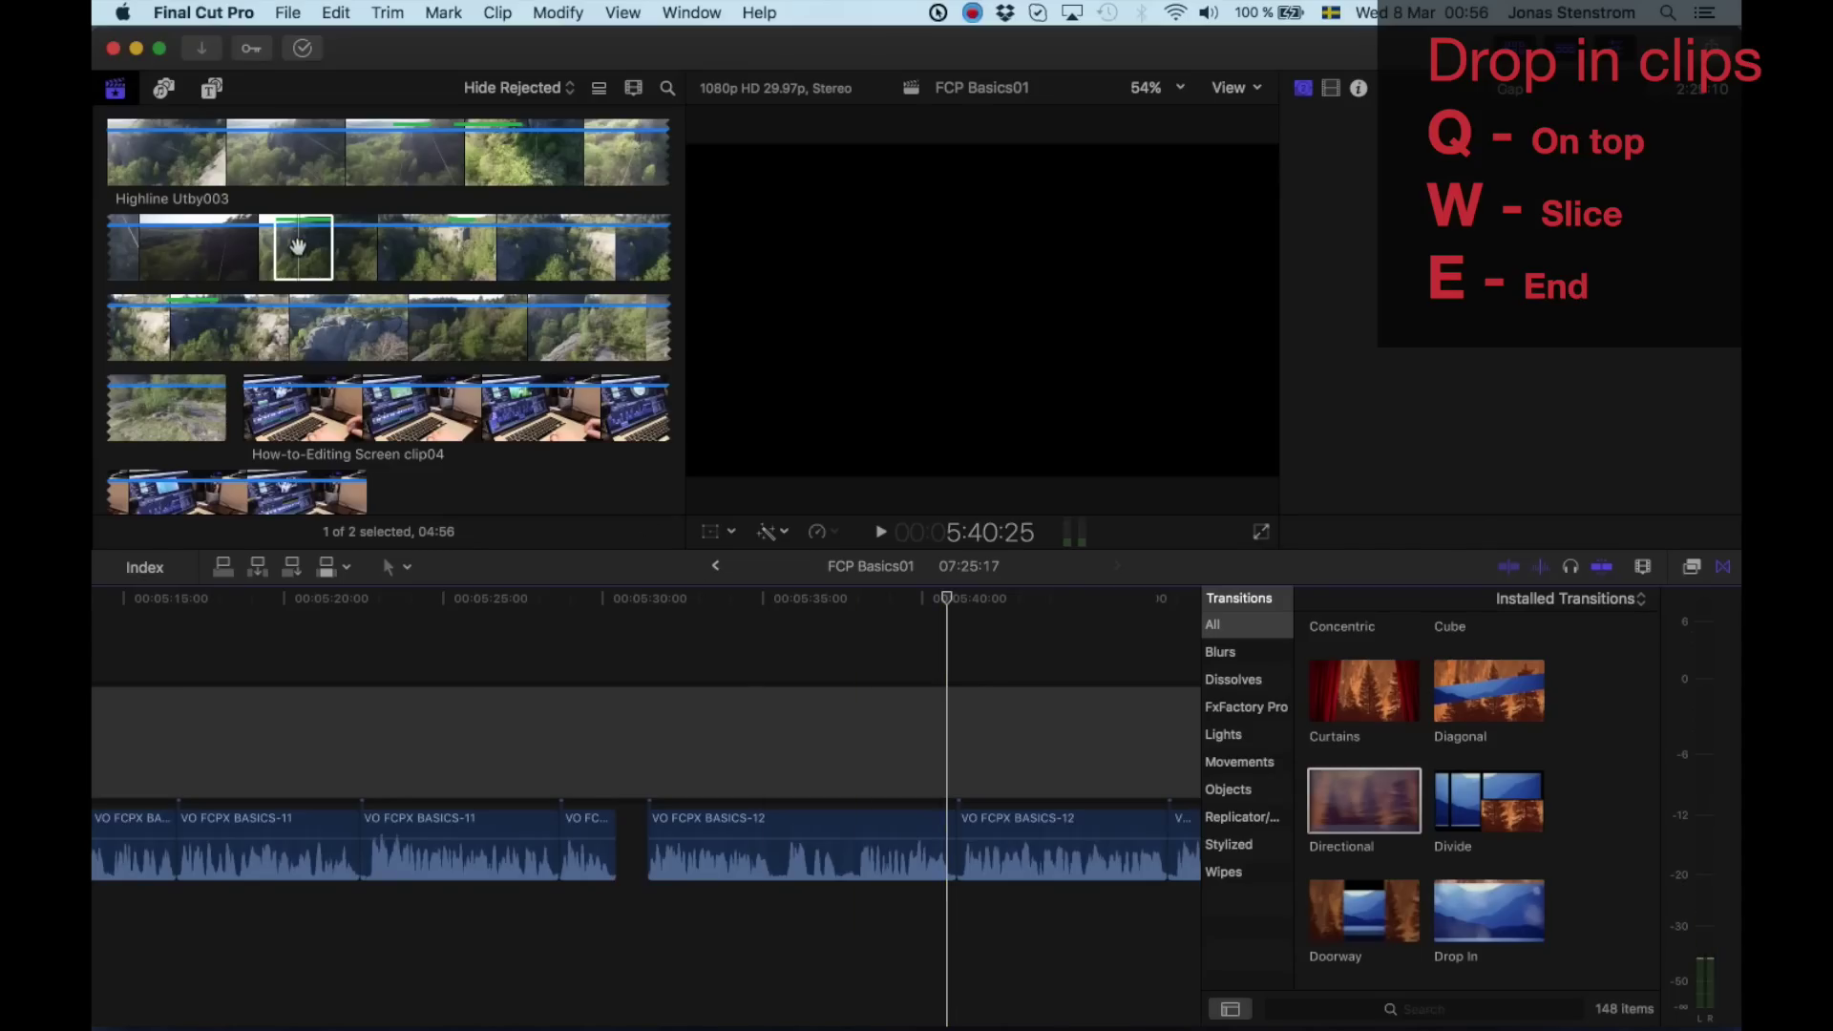
Connect the Highline Utby003 favorite range above the storyline, then insert it into the storyline.
click(298, 246)
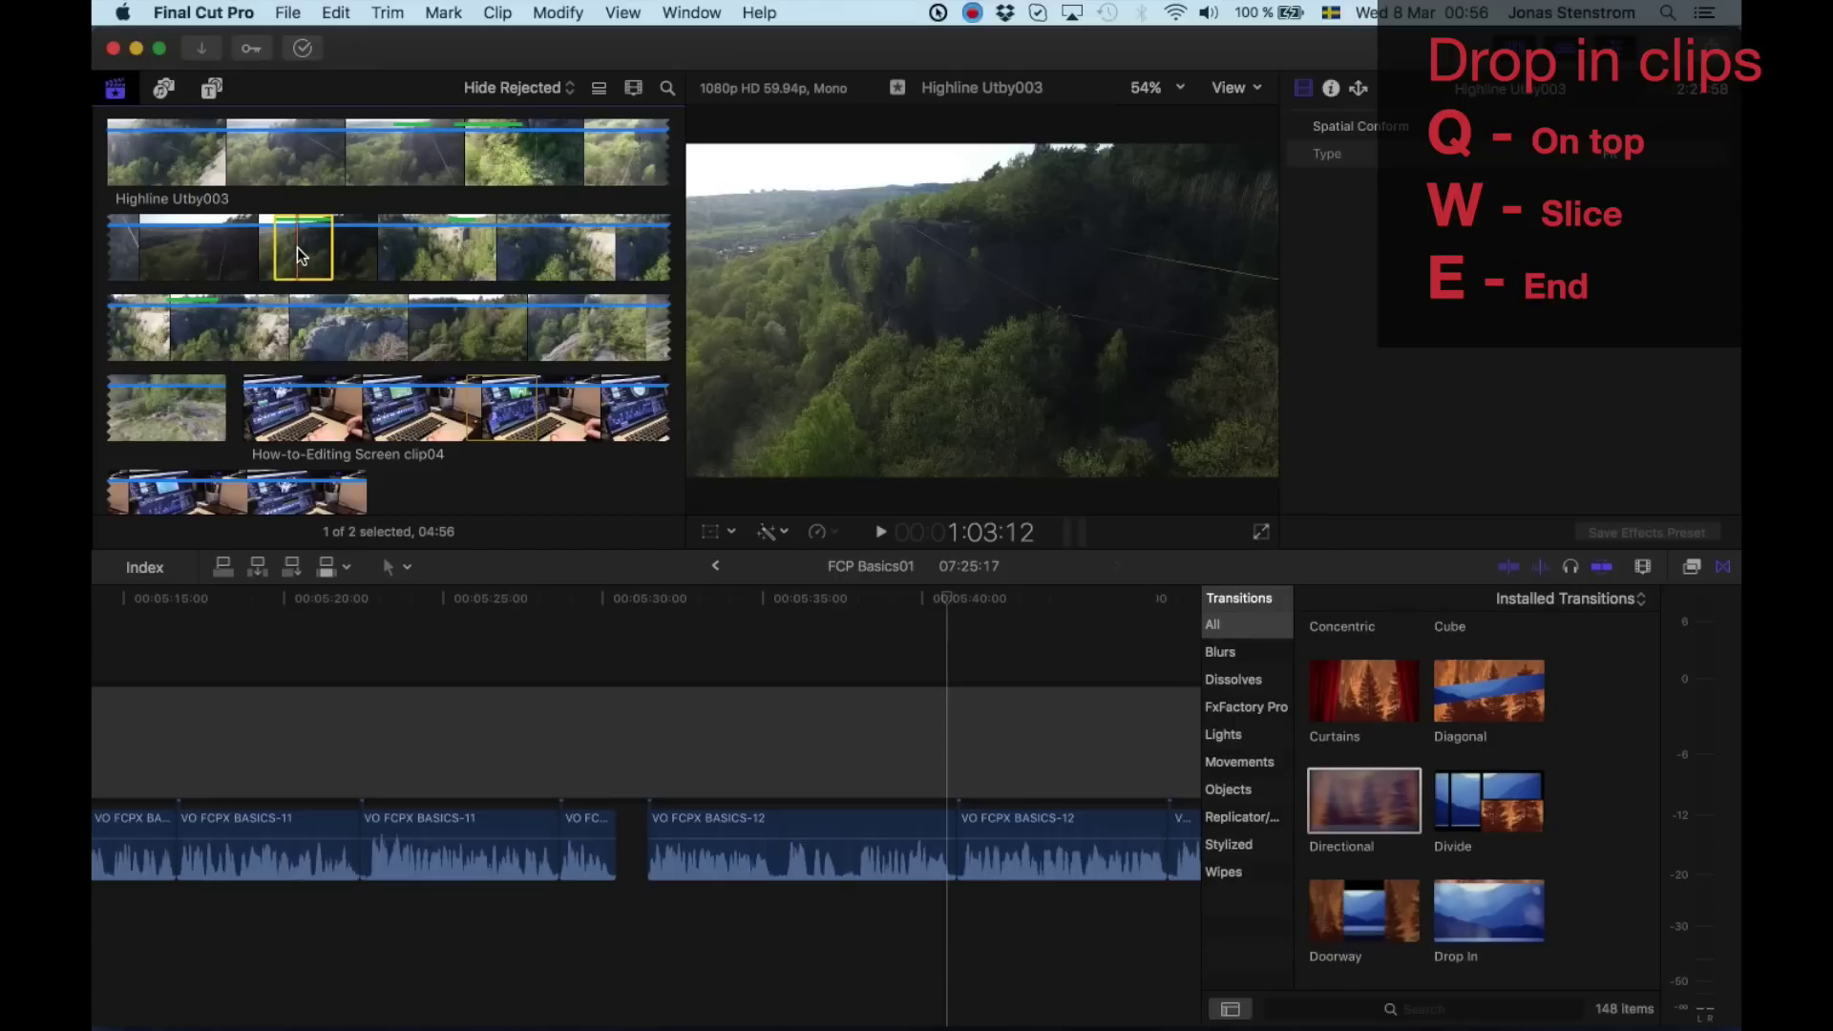
key(q)
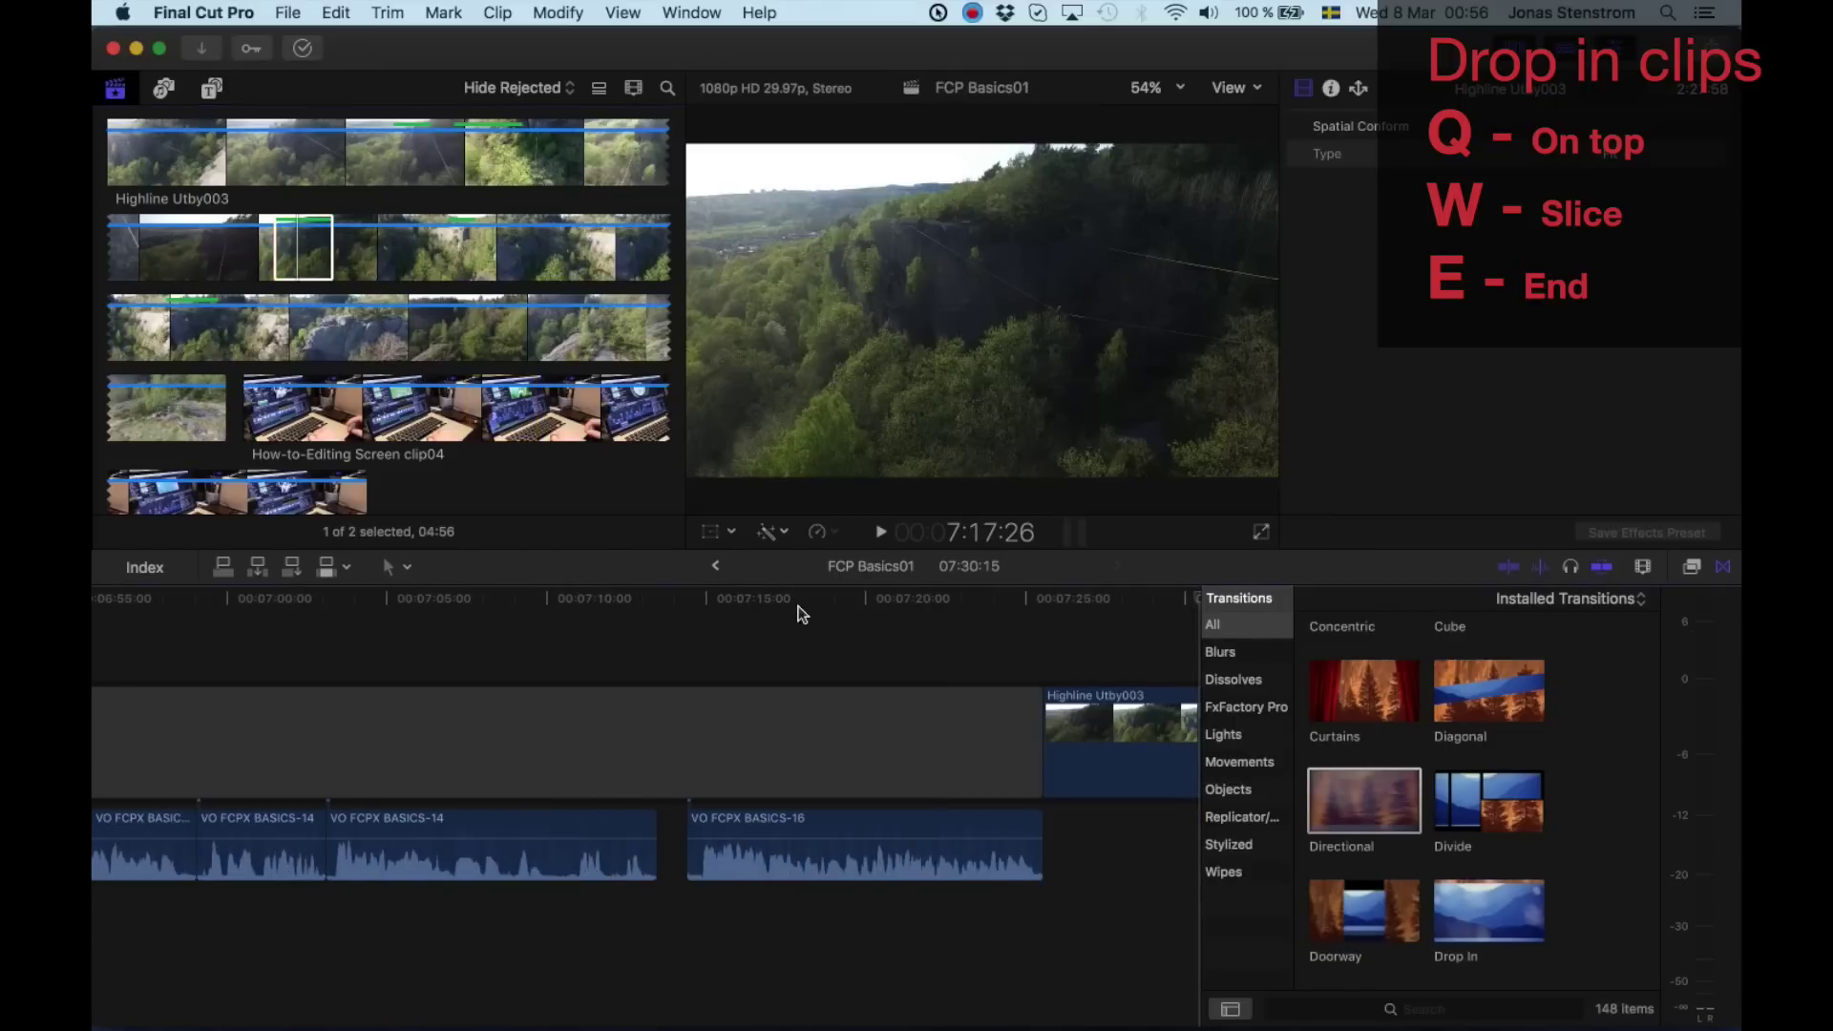
scroll(755, 668, right, 5)
click(291, 251)
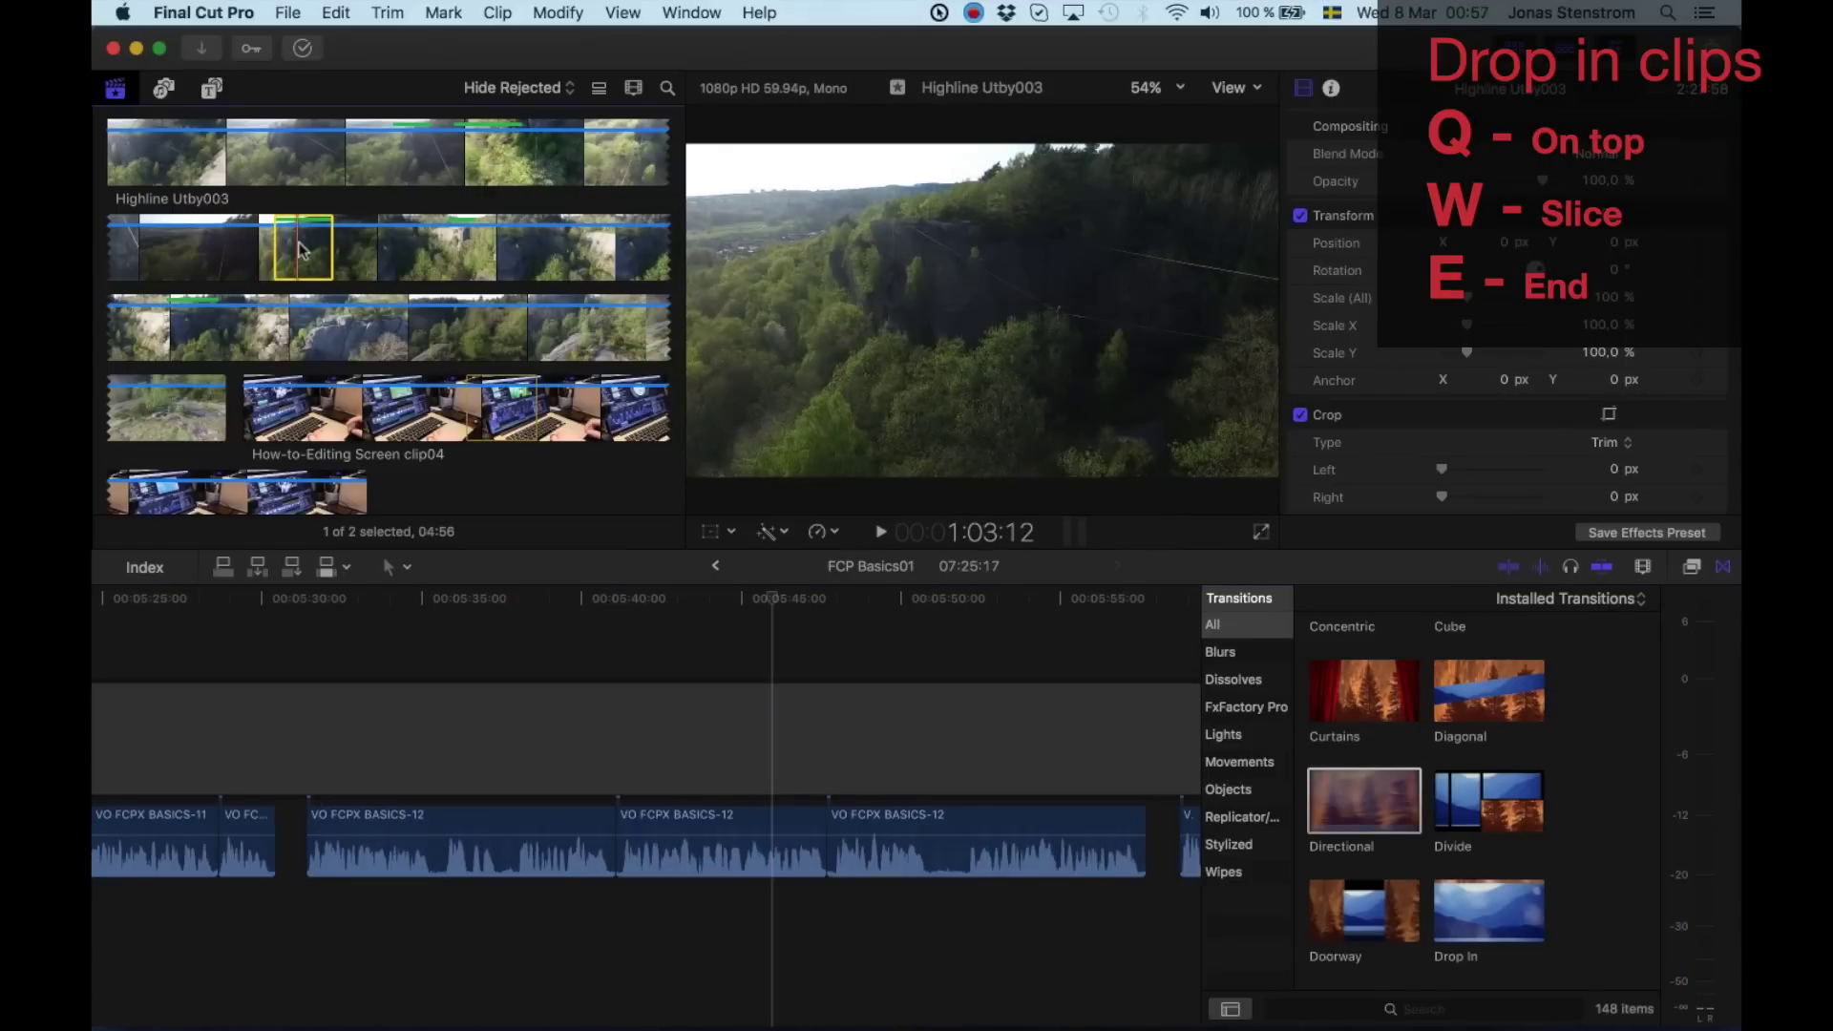
key(w)
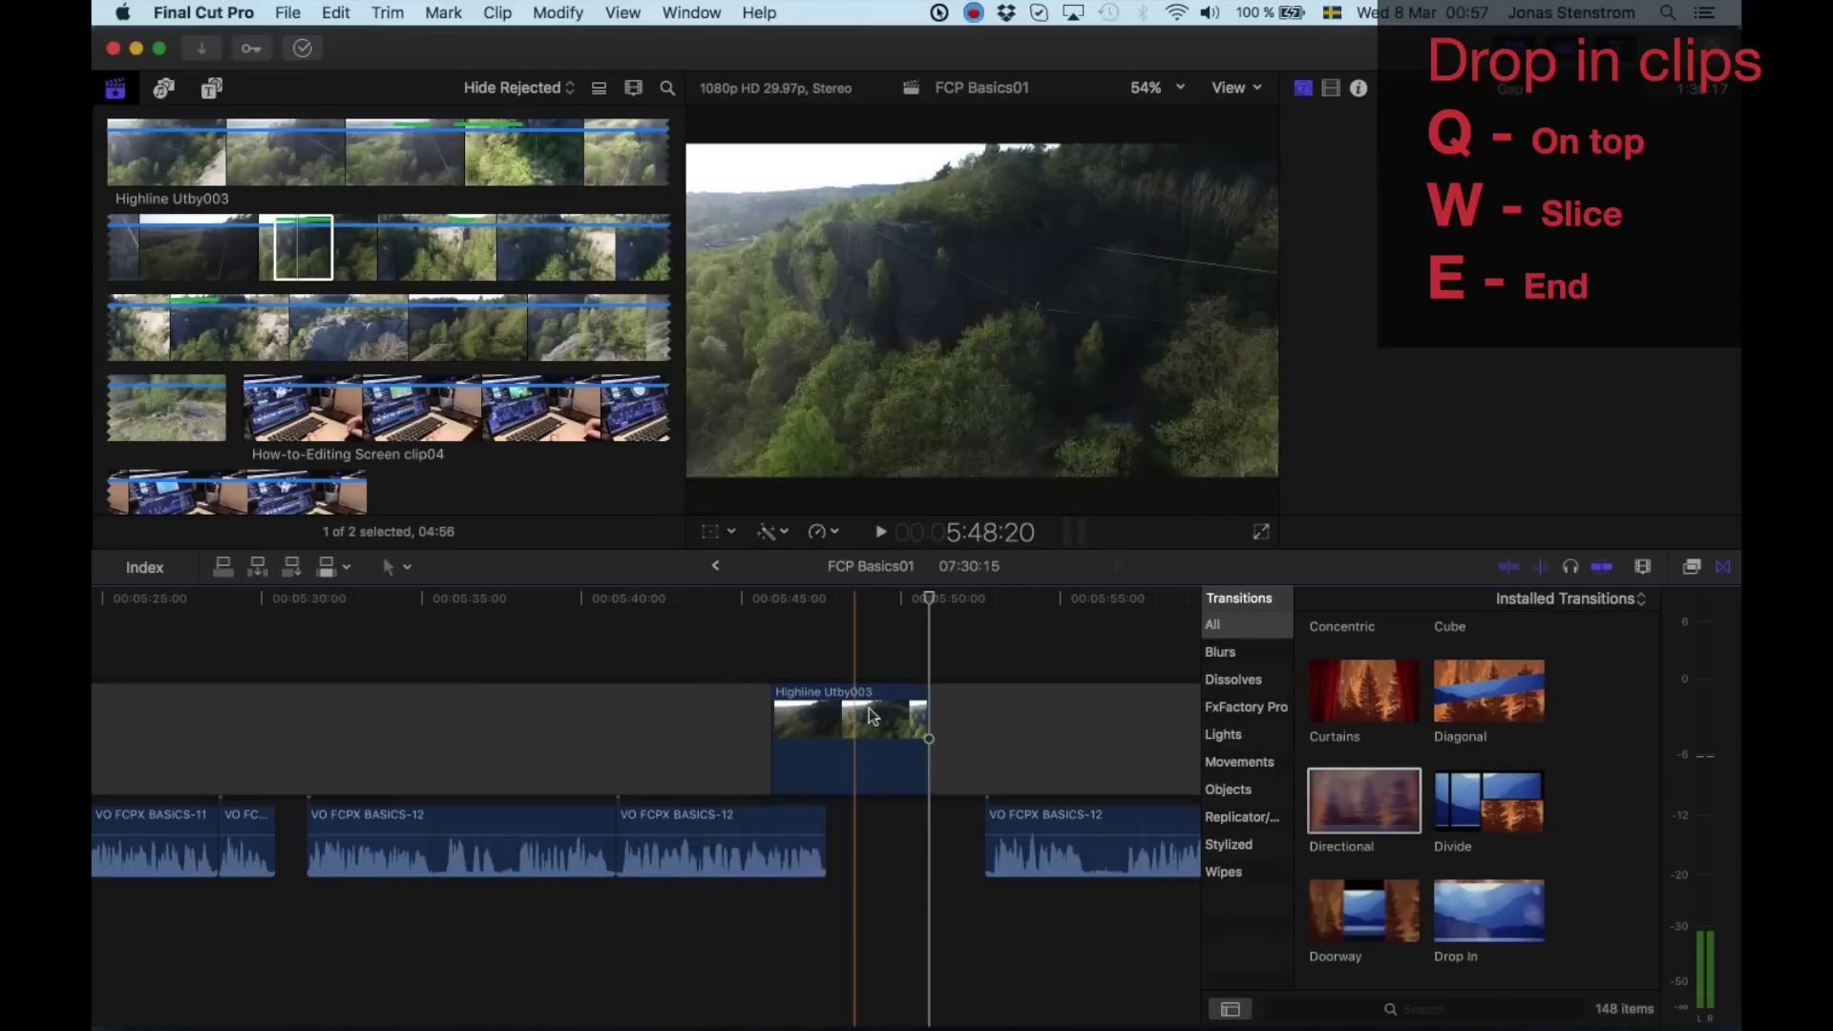
Park the playhead and connect the Highline Utby003 range above the storyline again, playing it back.
scroll(829, 724, right, 3)
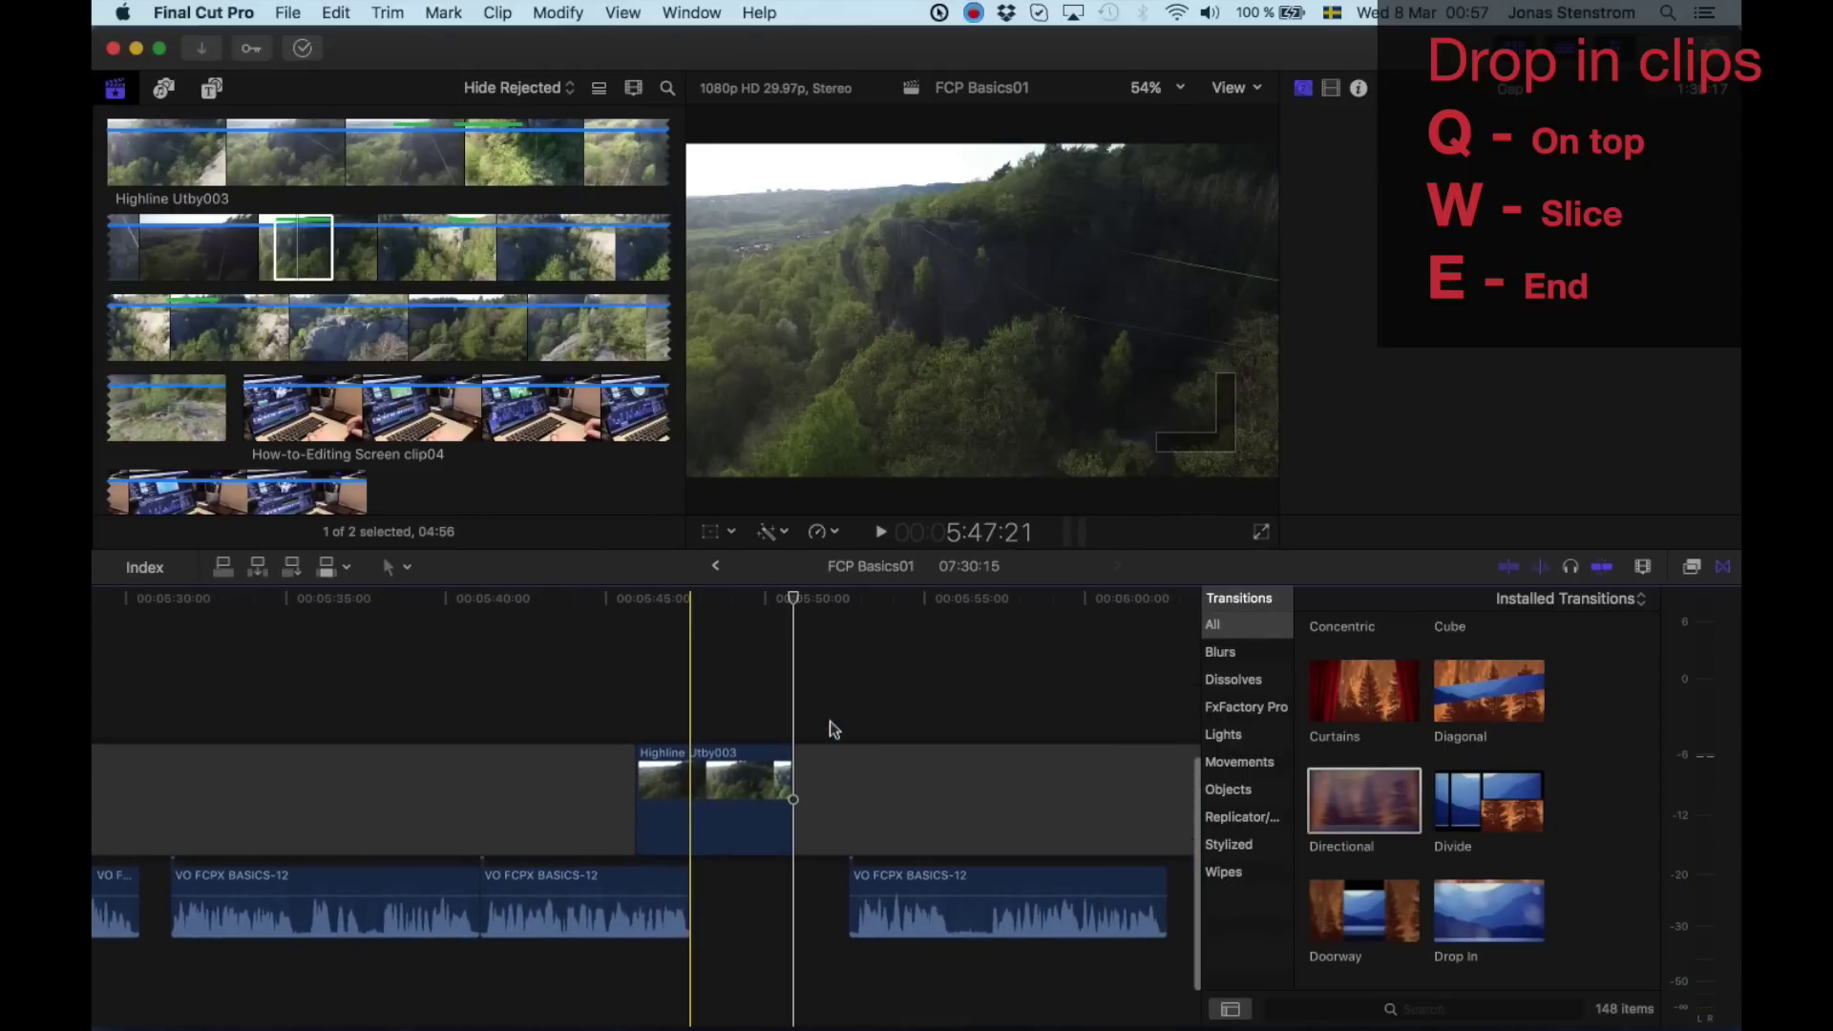
scroll(829, 720, up, 2)
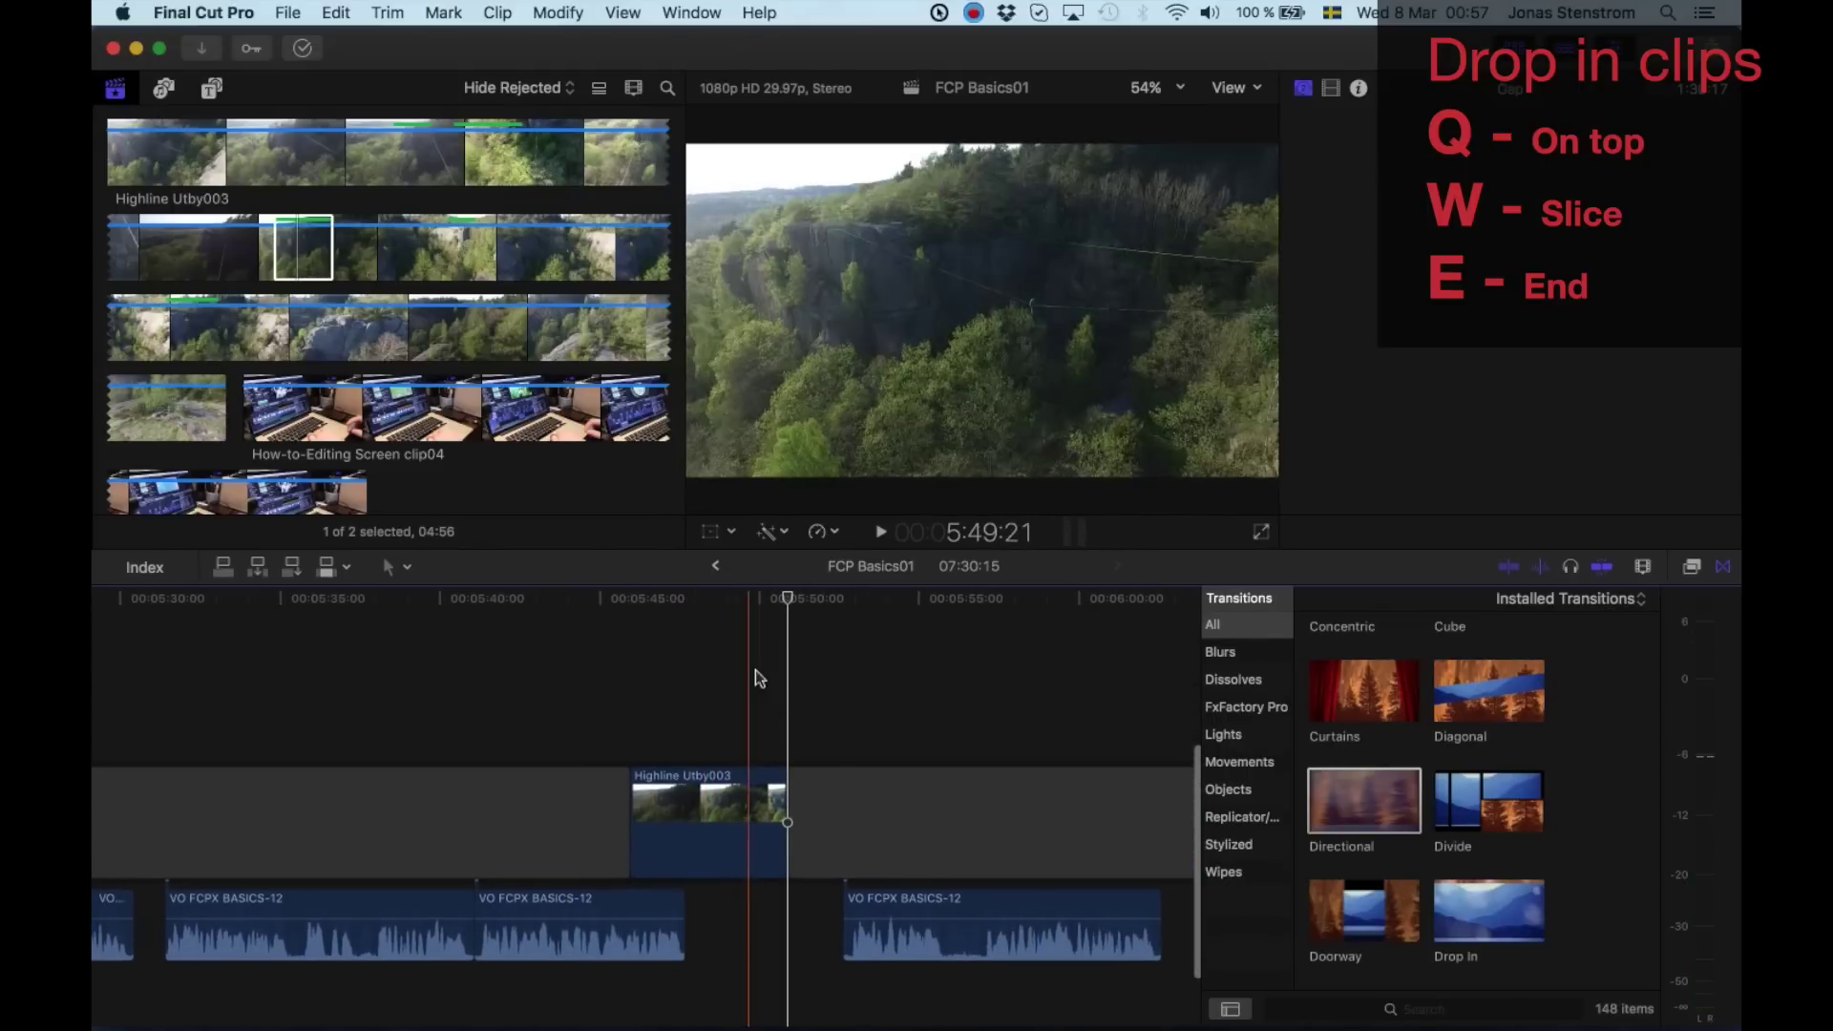
click(757, 678)
click(414, 158)
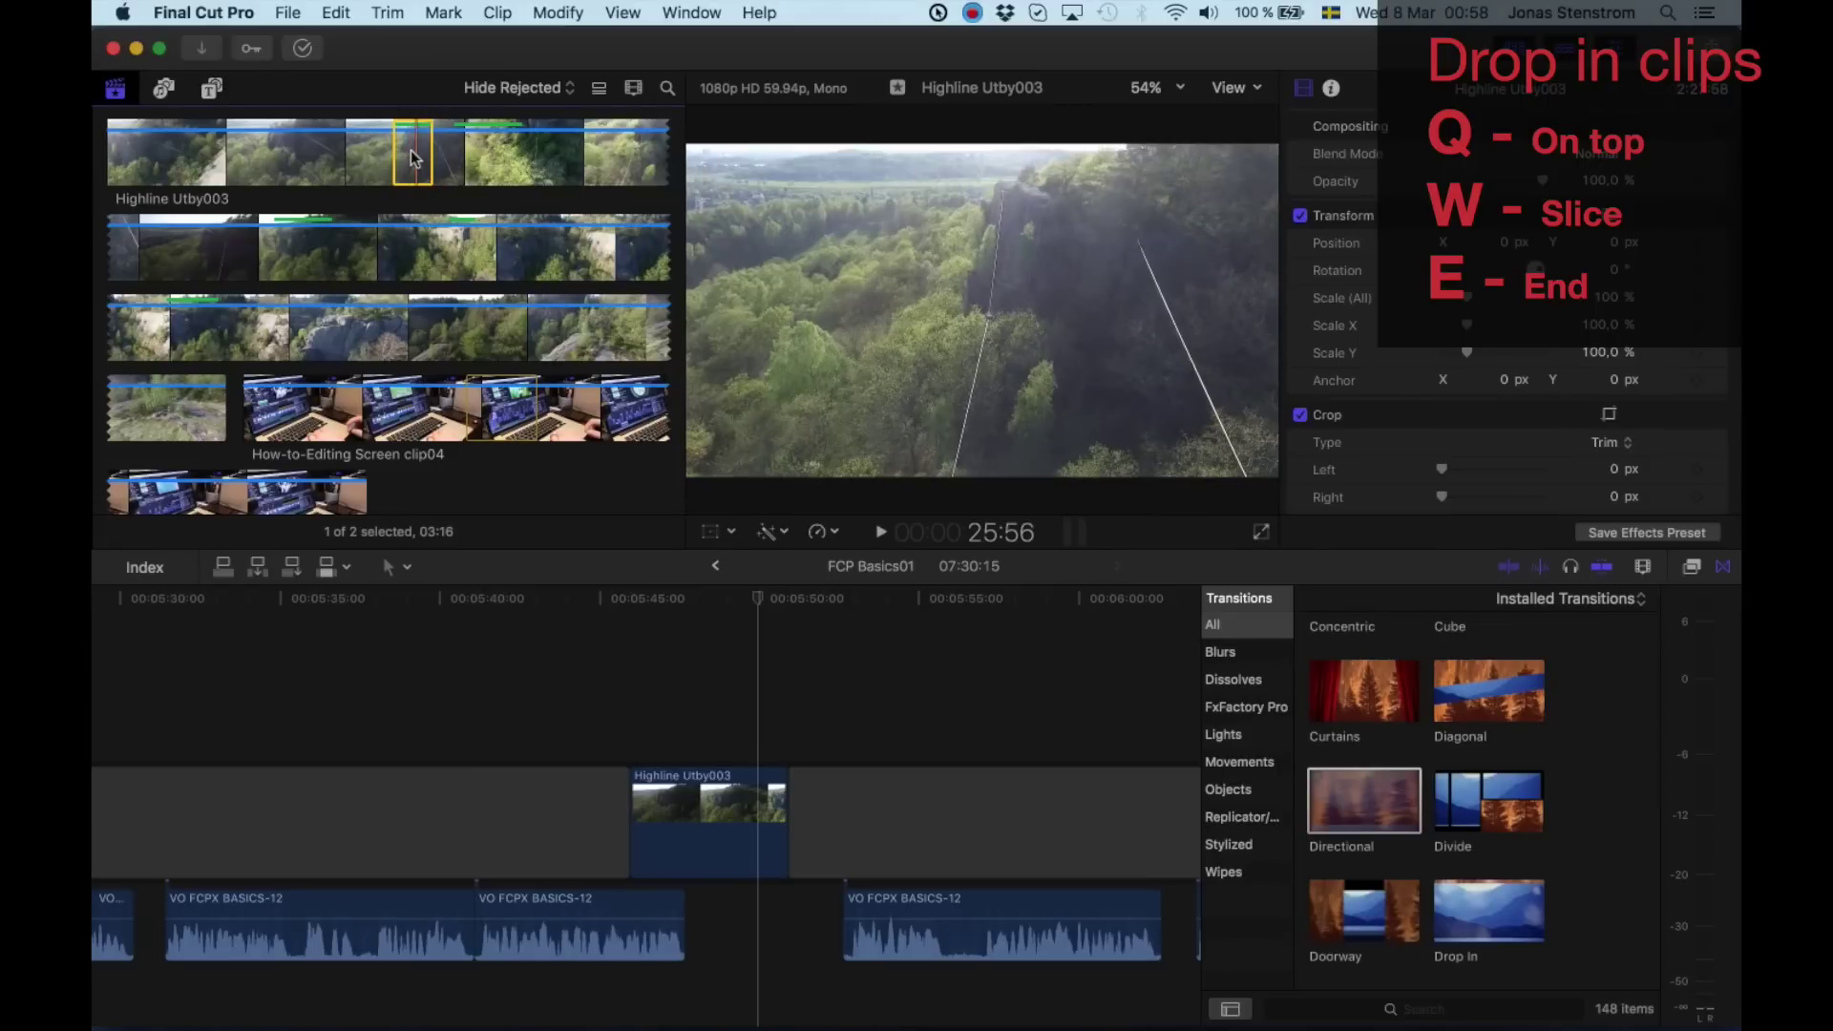
key(q)
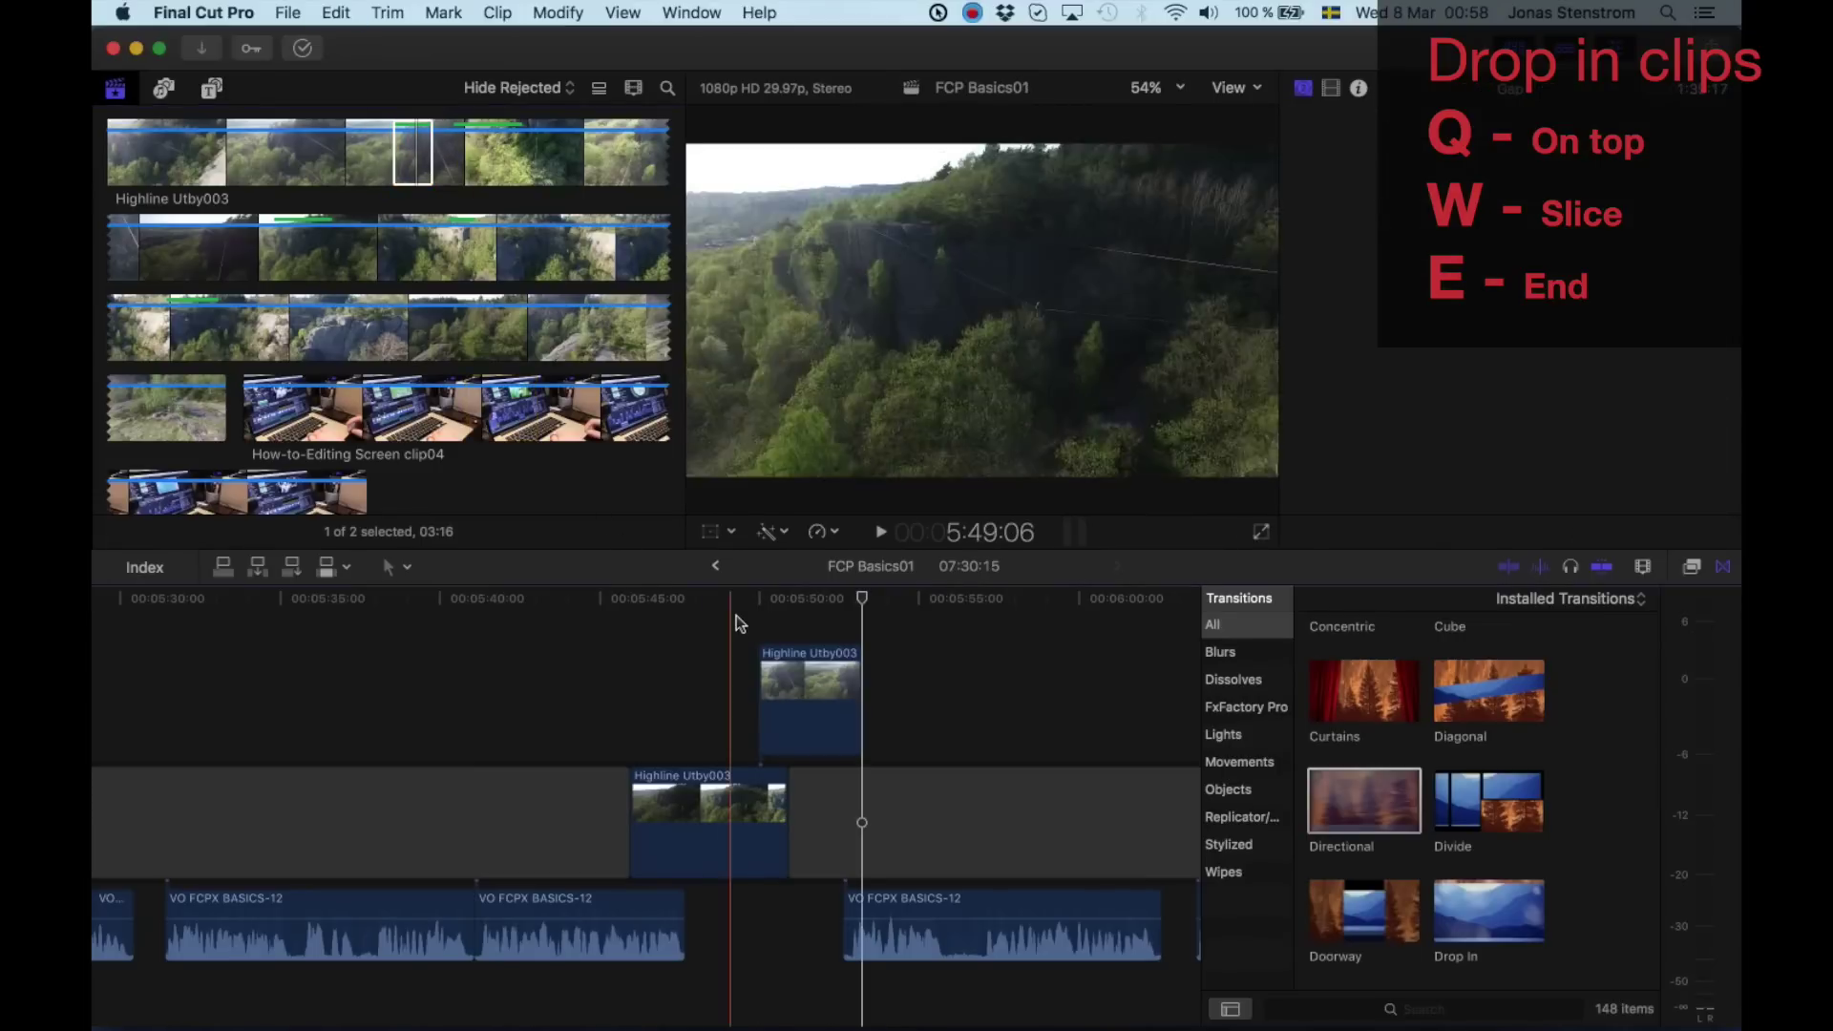
key(space)
key(super+4)
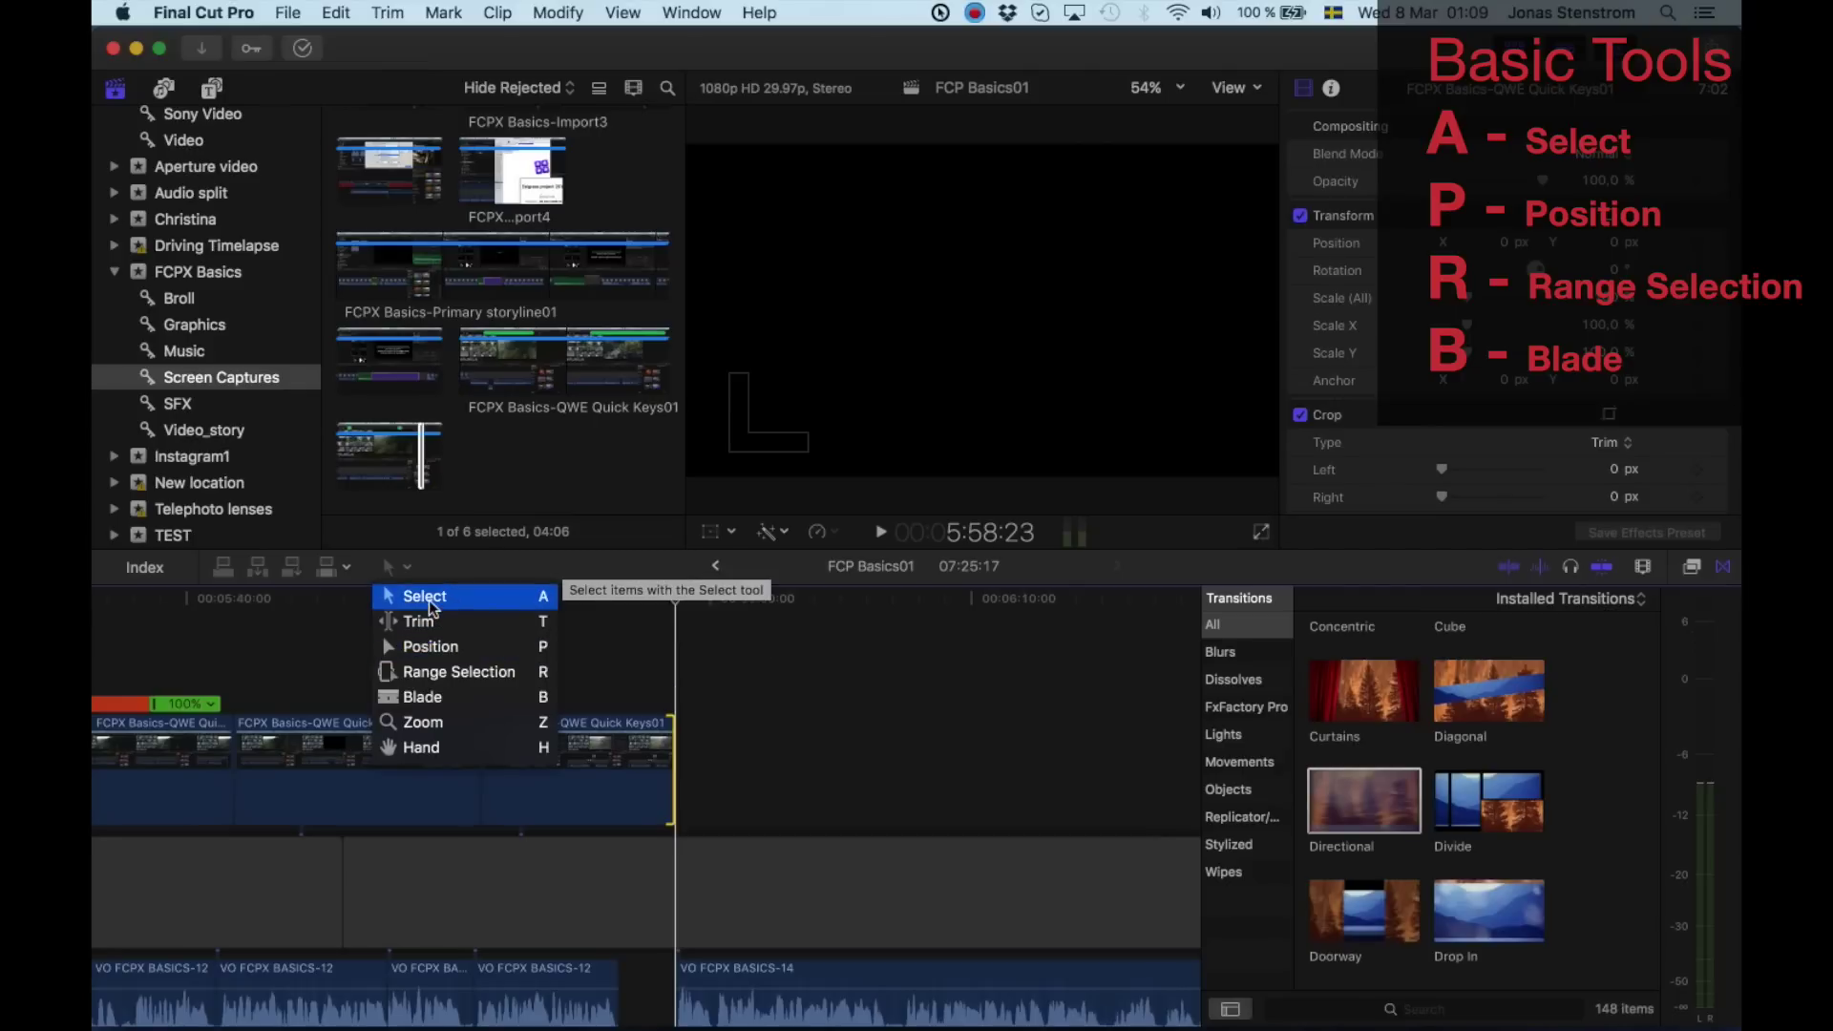
With the Select tool, lift QWE Quick Keys01 above the storyline and trim the start of Clip0207.
click(420, 596)
drag(609, 789, 569, 678)
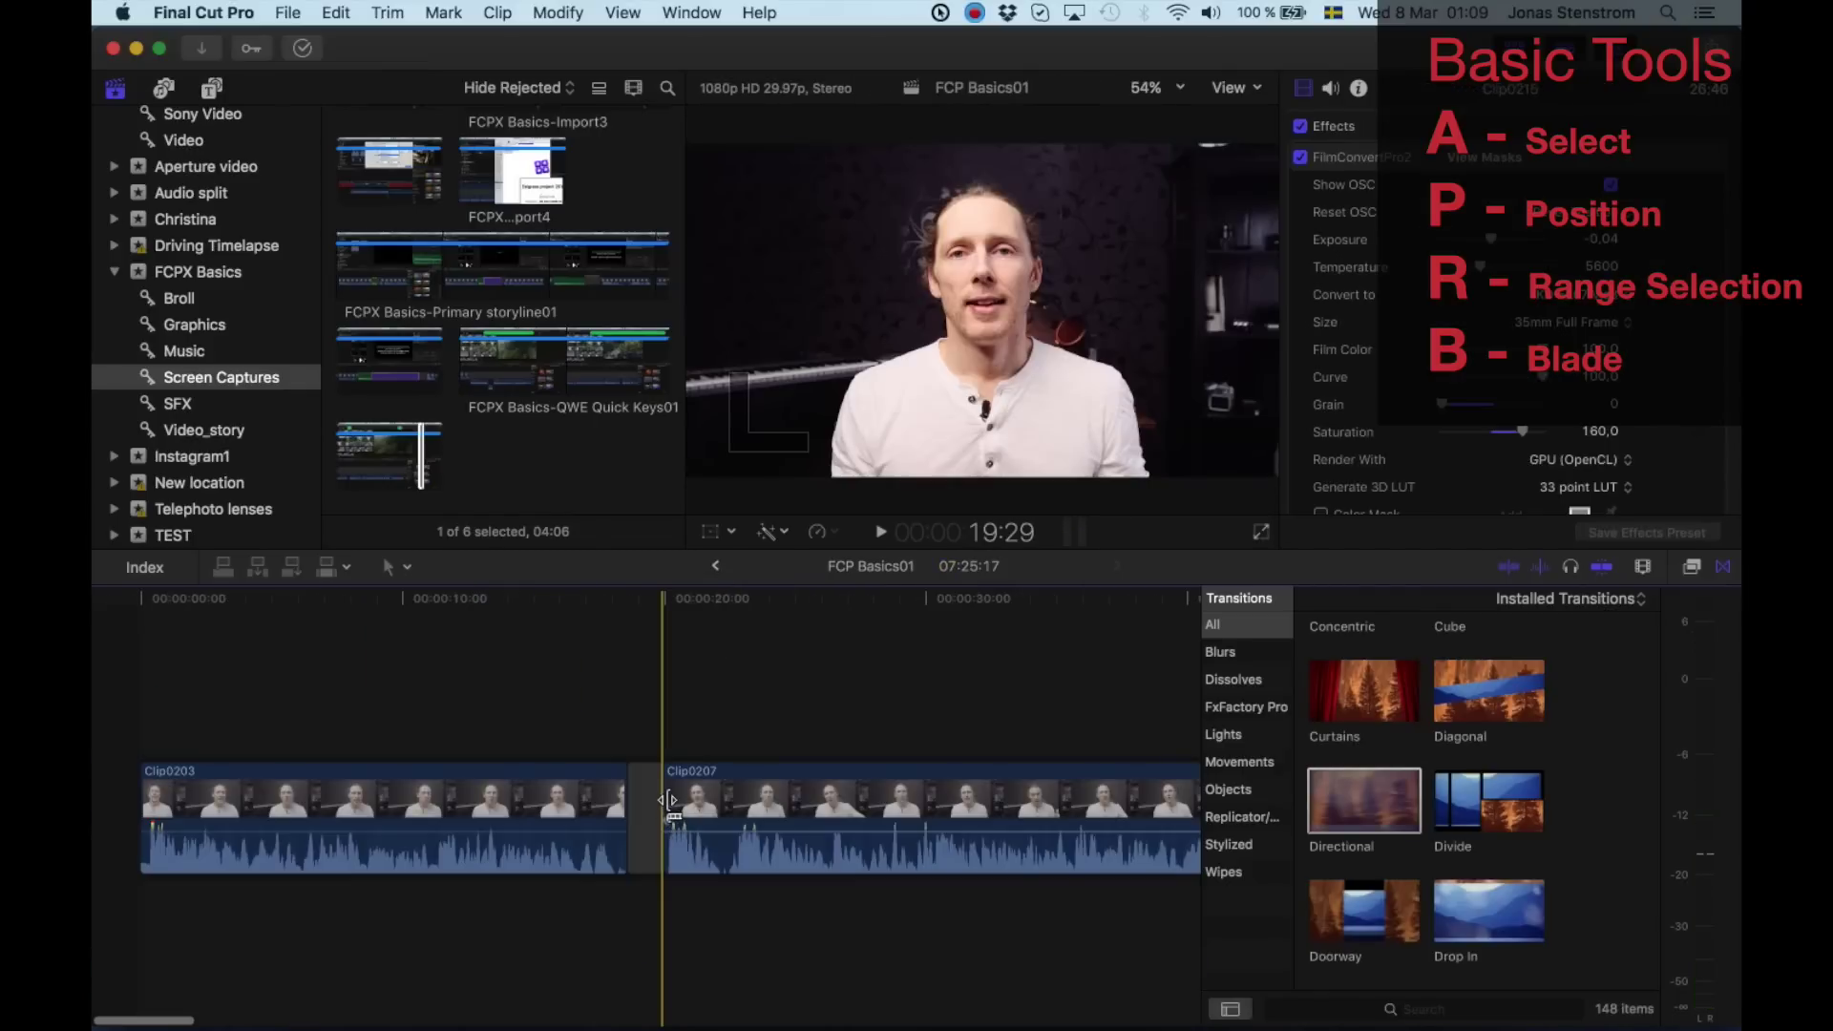
drag(668, 800, 874, 792)
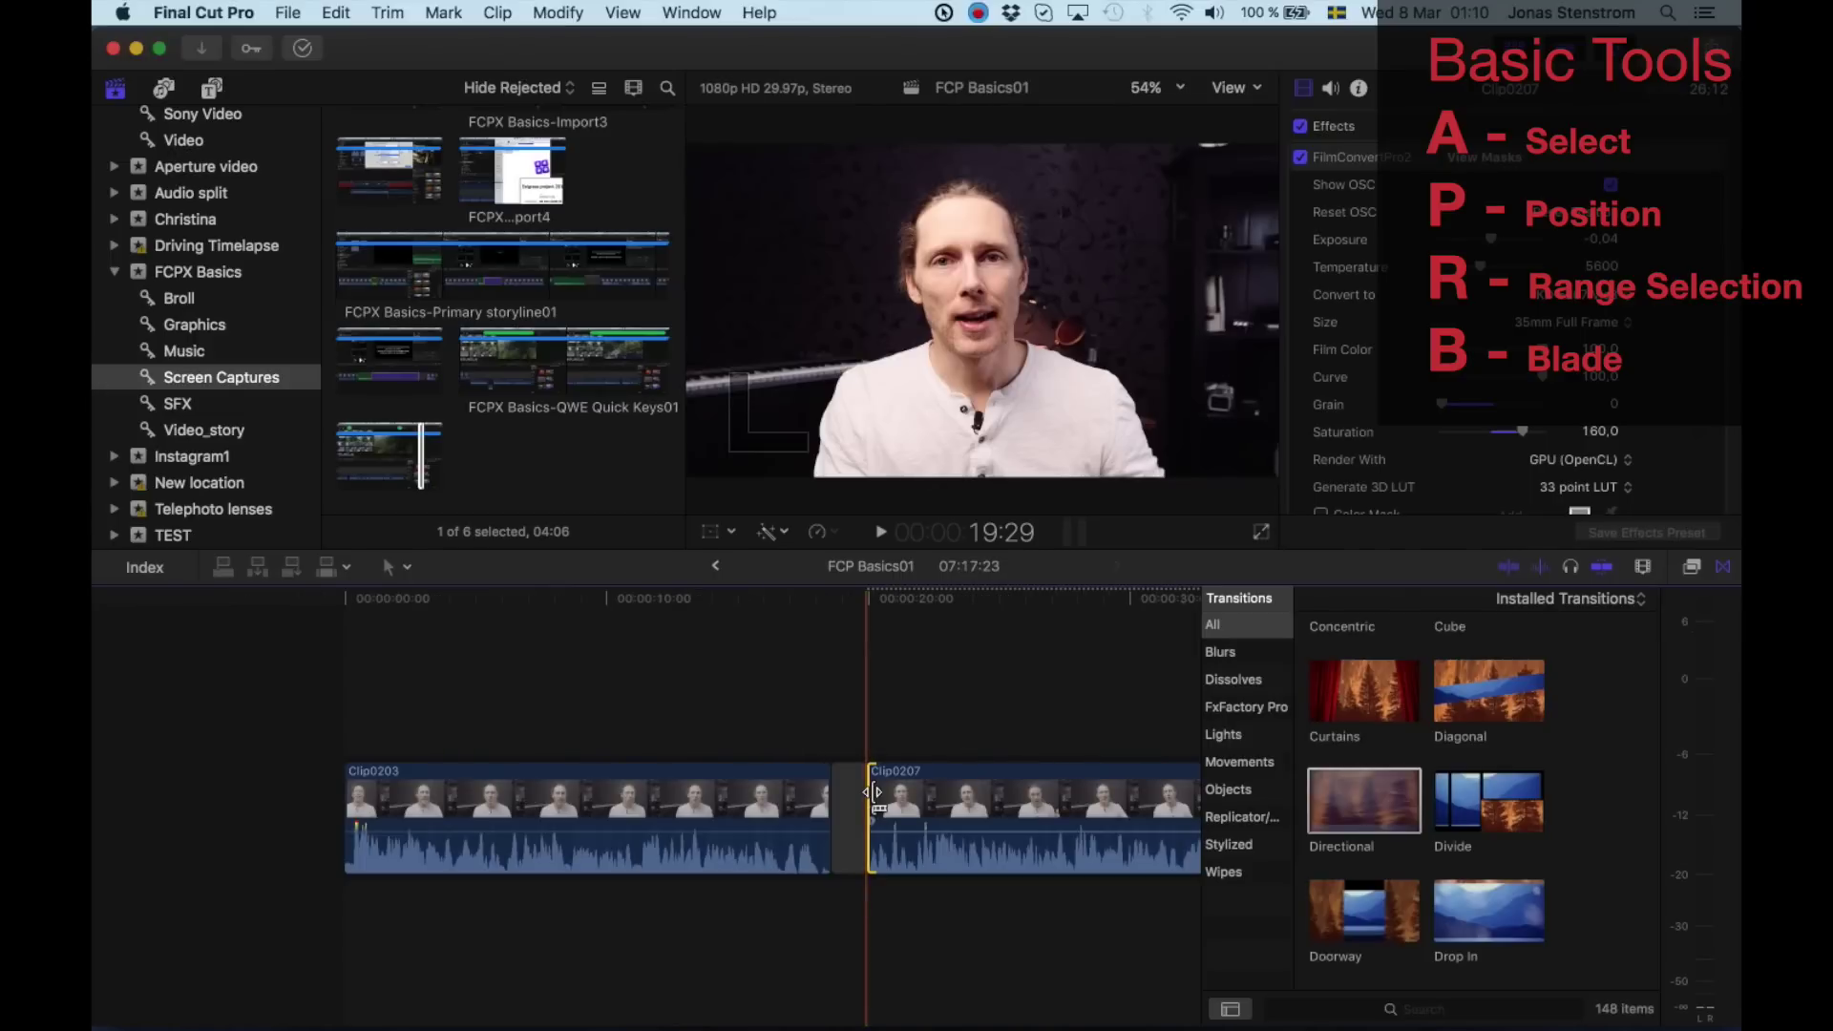
With the Position tool, move the retimed clip and retrim the Grand Canyon Rob-521 and Jonas-346 edges.
click(407, 567)
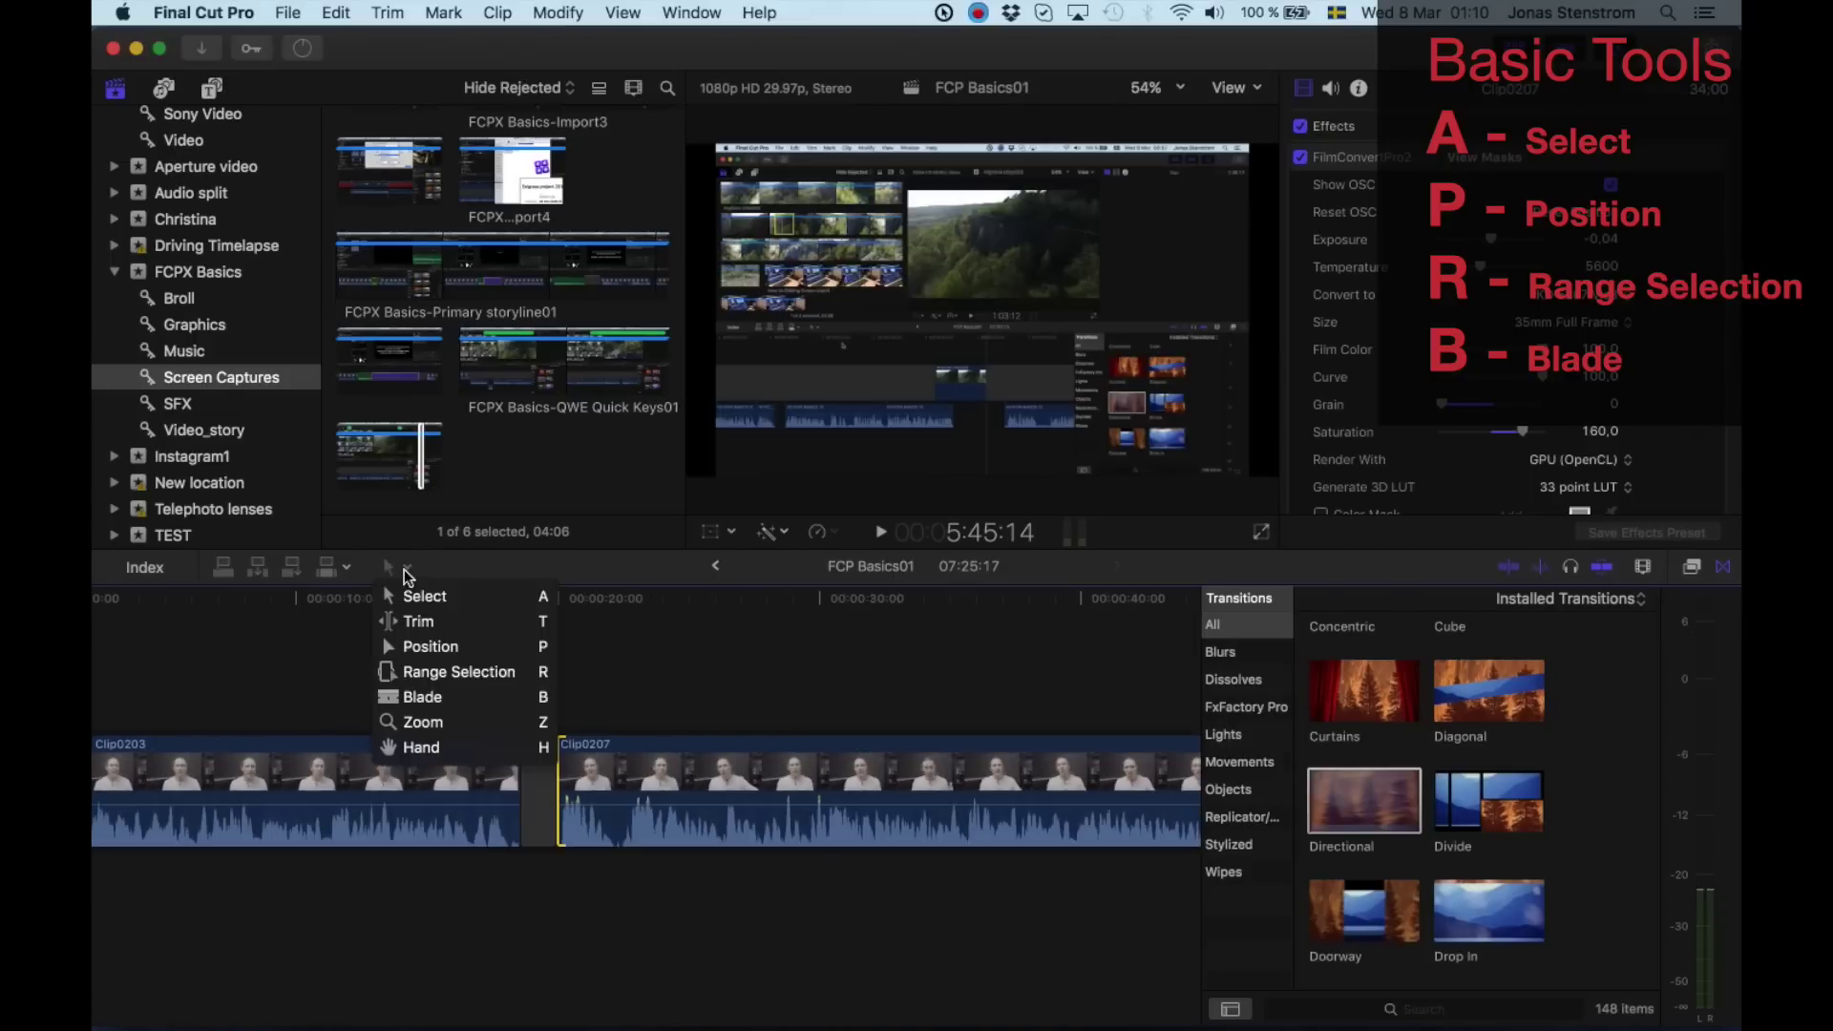
click(523, 655)
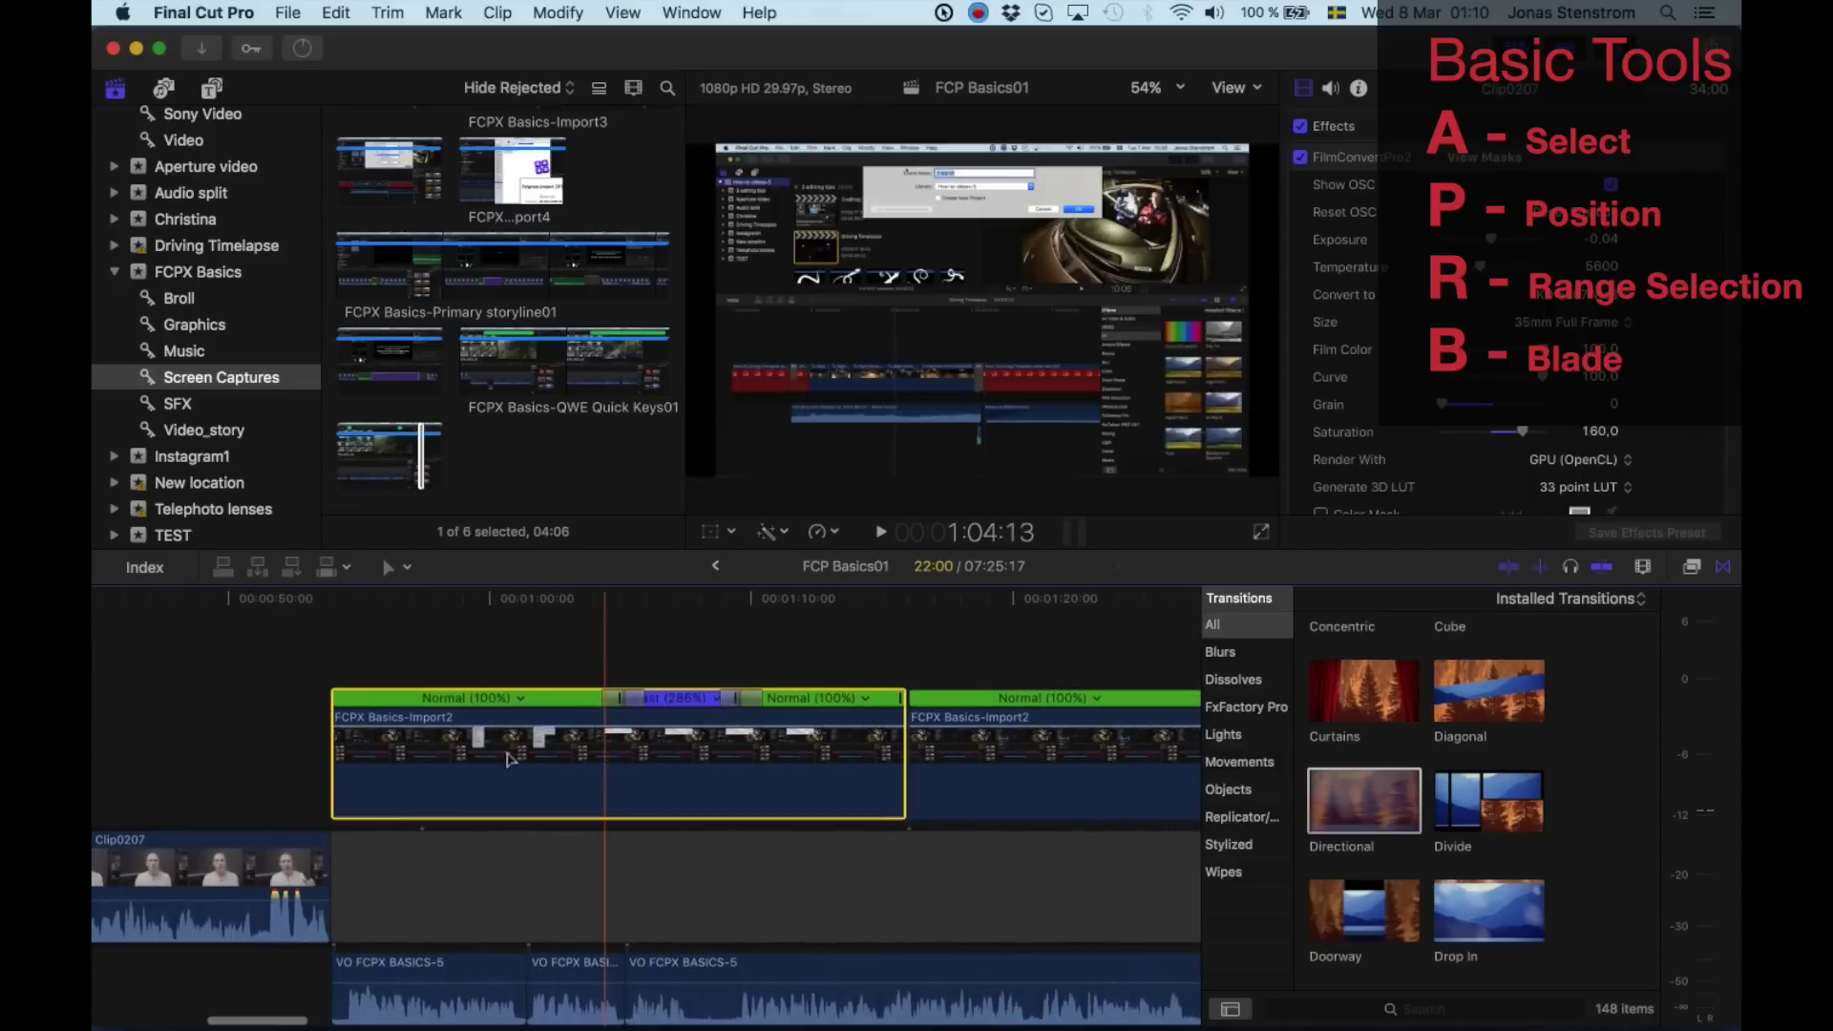
drag(553, 792, 540, 829)
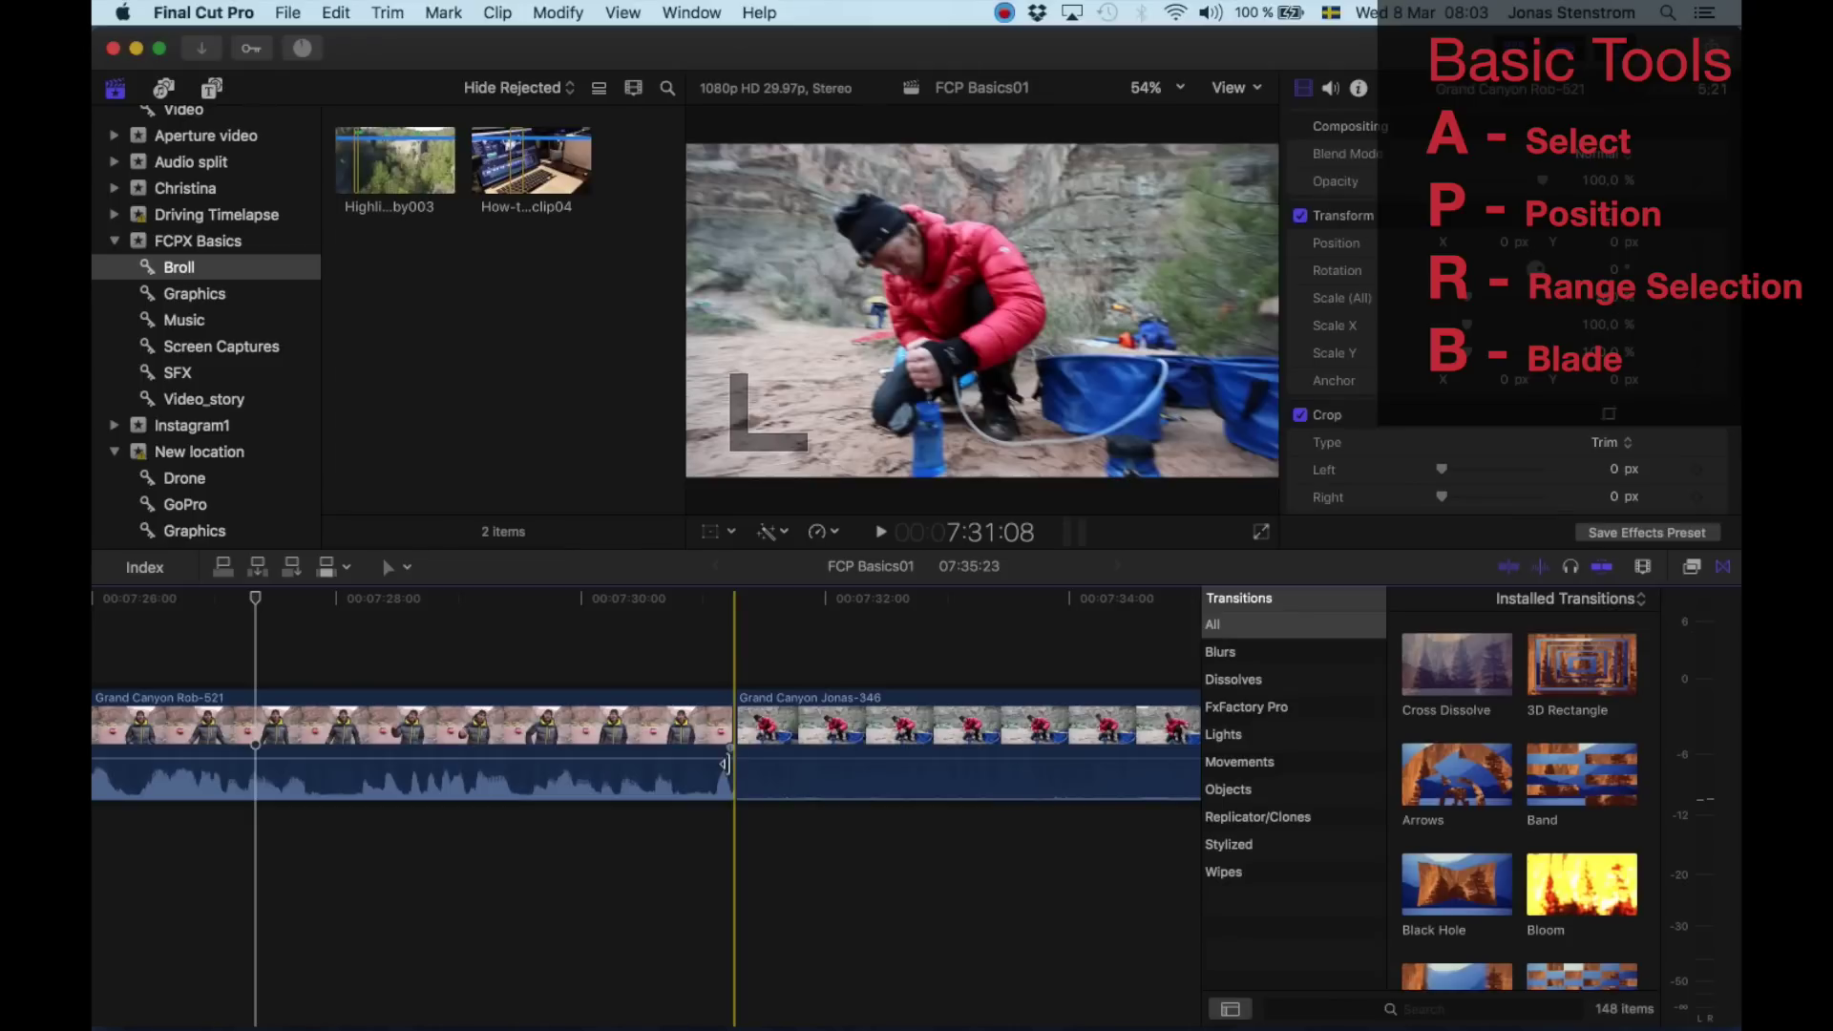
drag(724, 764, 569, 785)
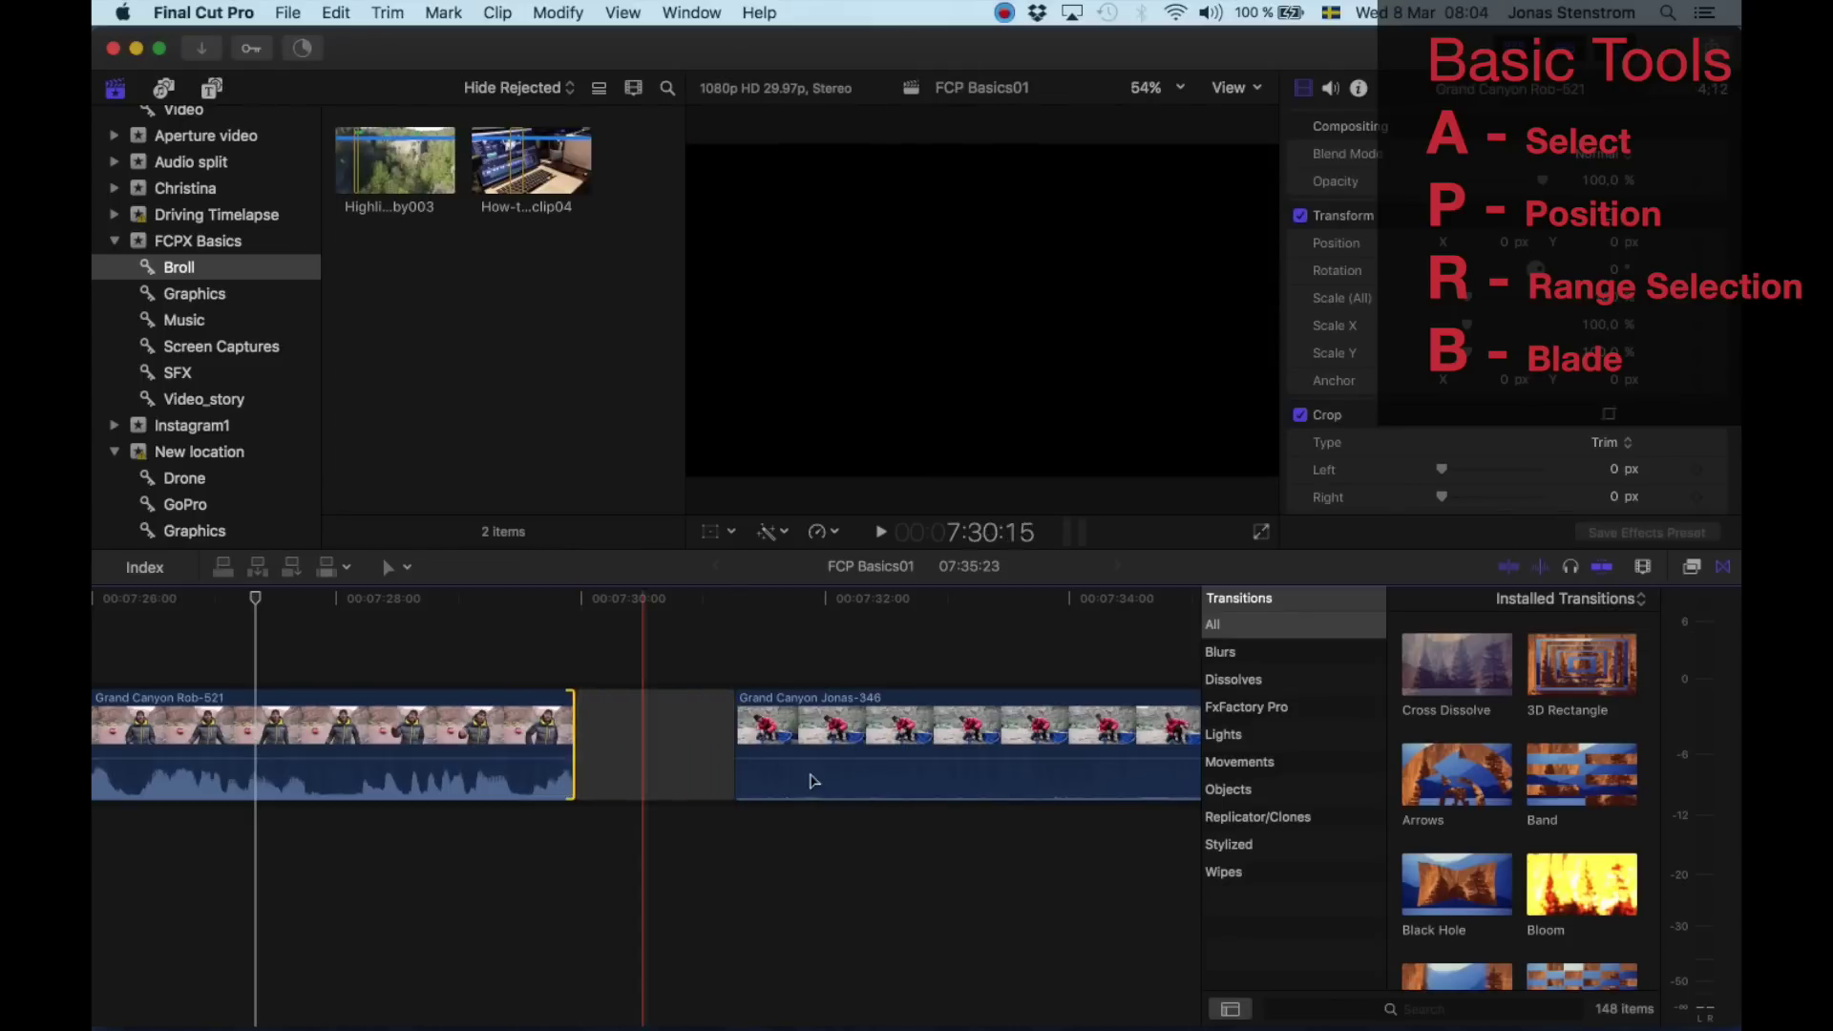
drag(737, 774, 923, 779)
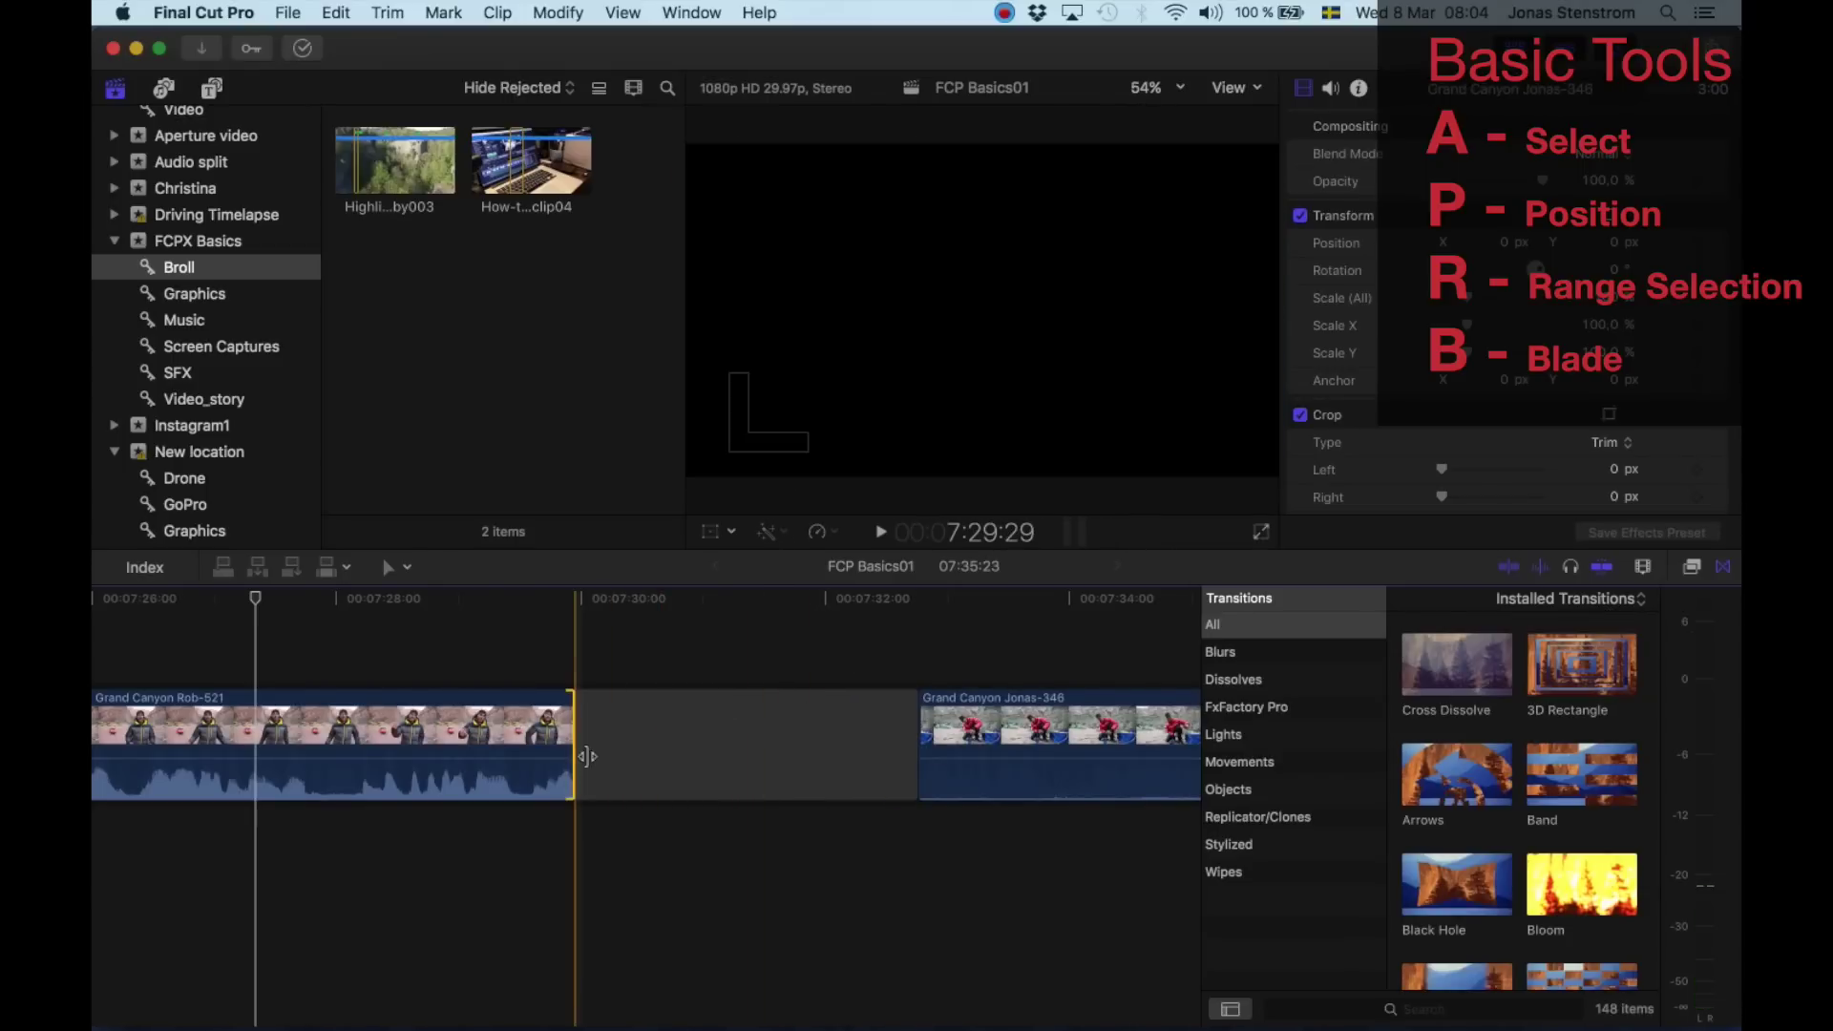
drag(586, 757, 874, 777)
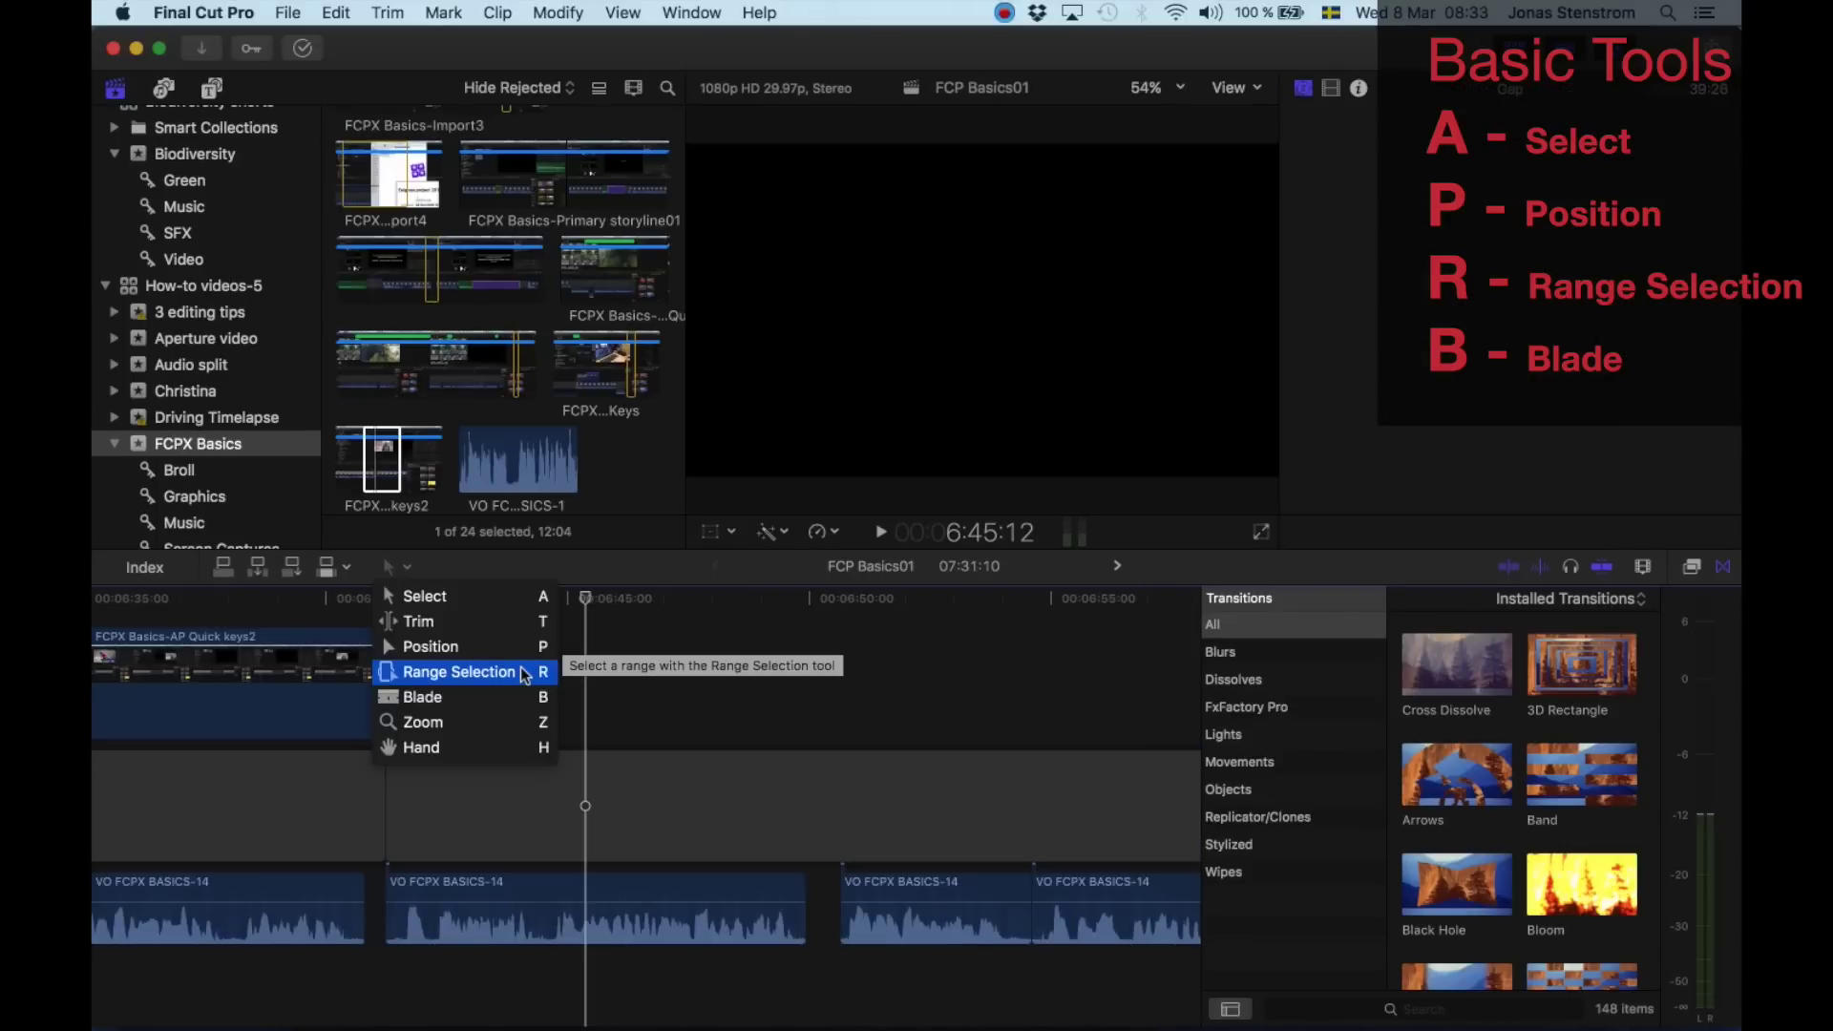
With Range Selection, retime one clip range to Fast 2x (200%) and drop another range to -10.0 dB.
click(522, 671)
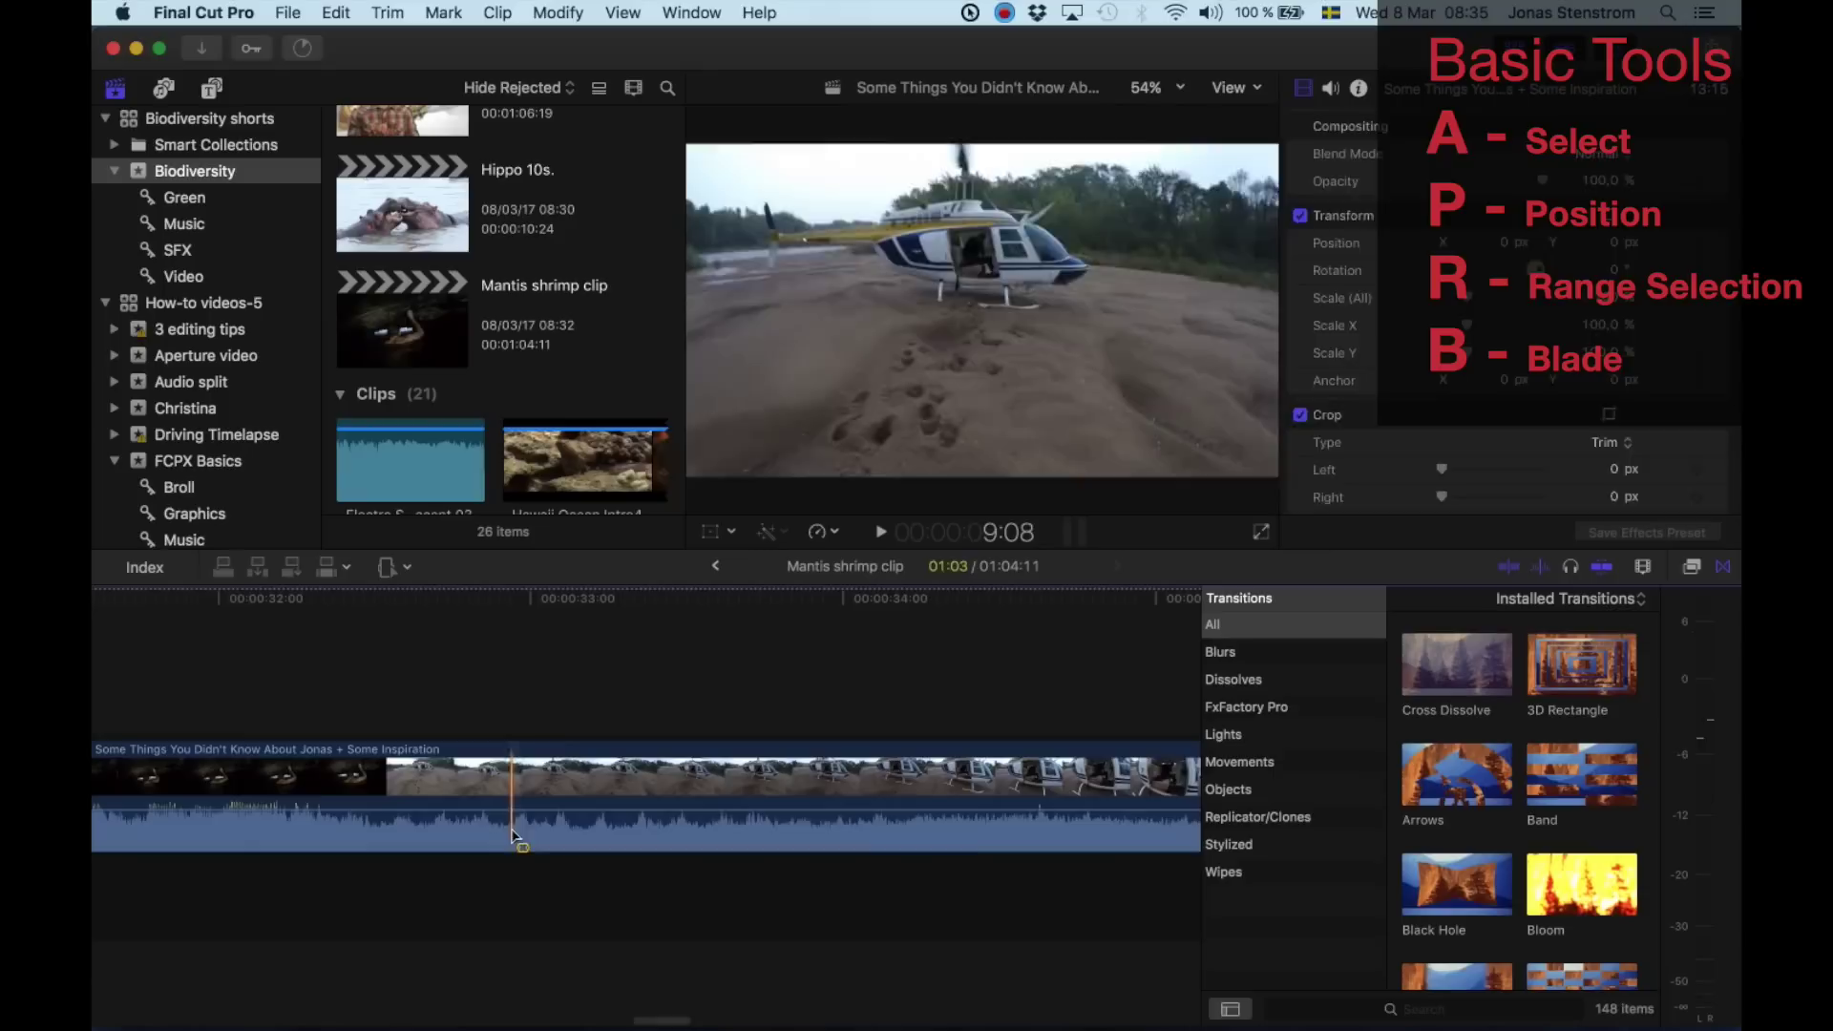
drag(512, 802, 1084, 801)
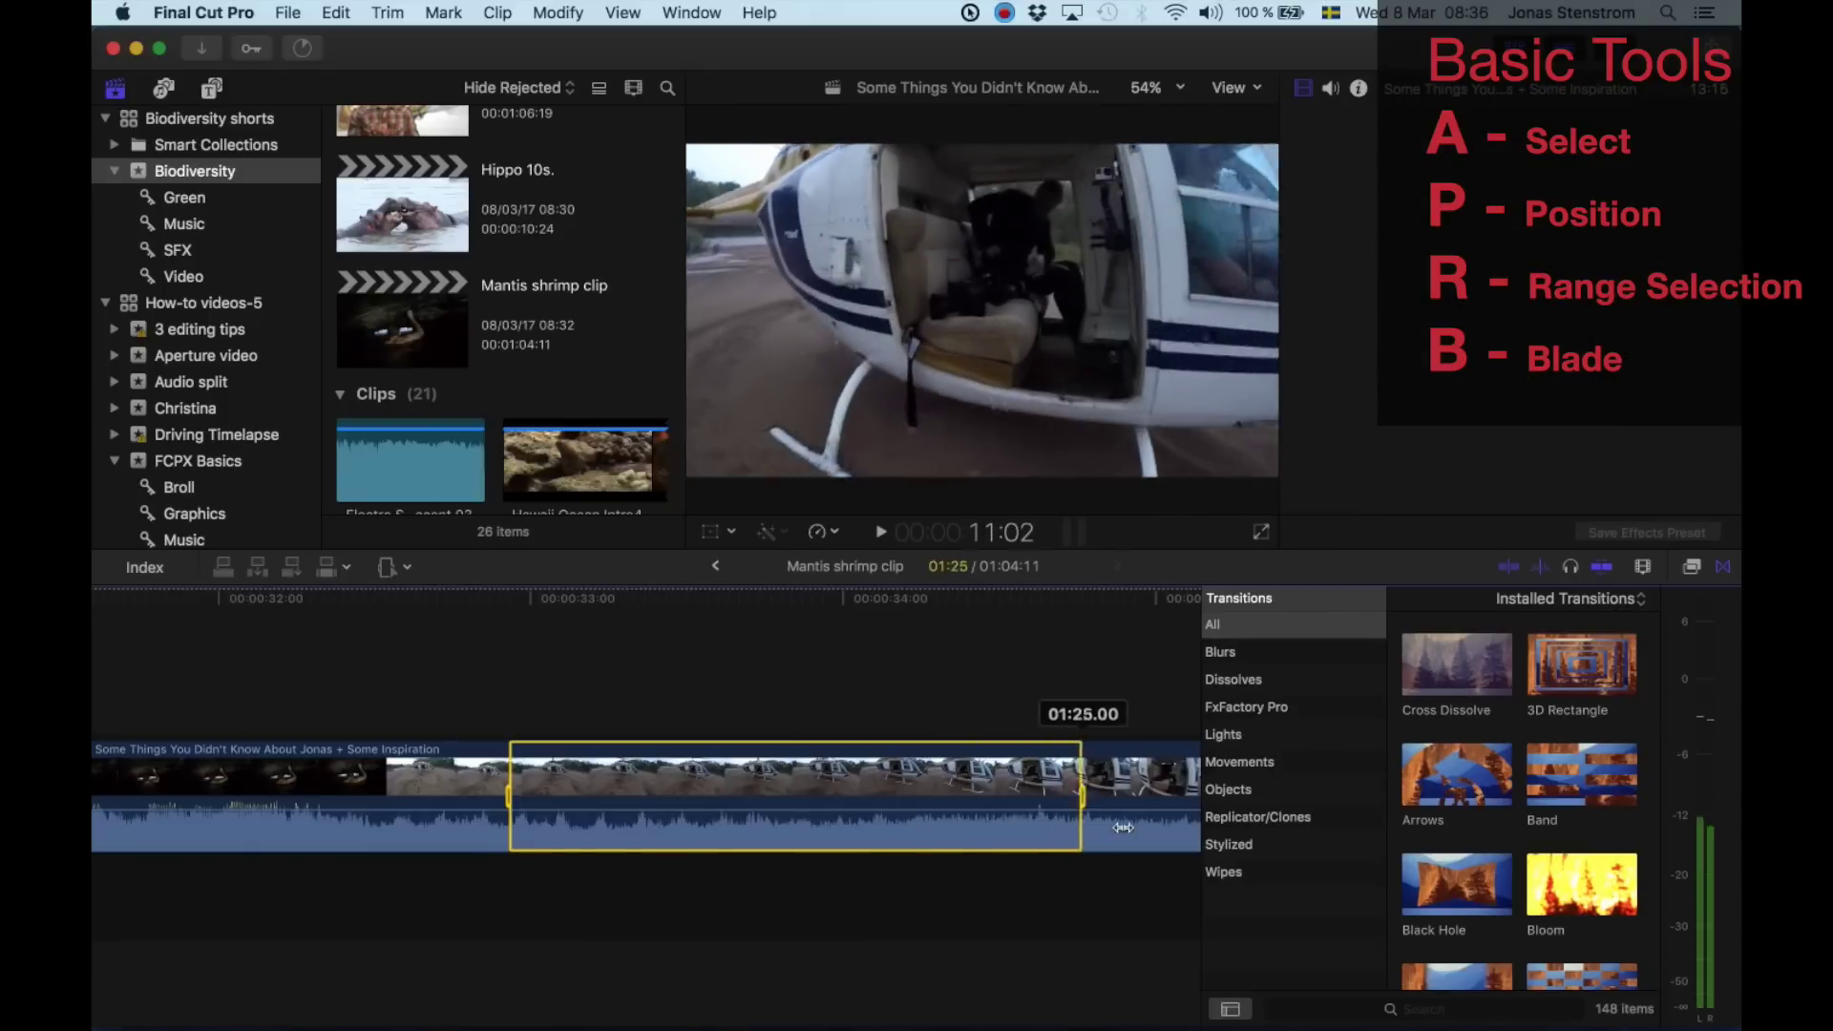
click(821, 532)
click(1085, 583)
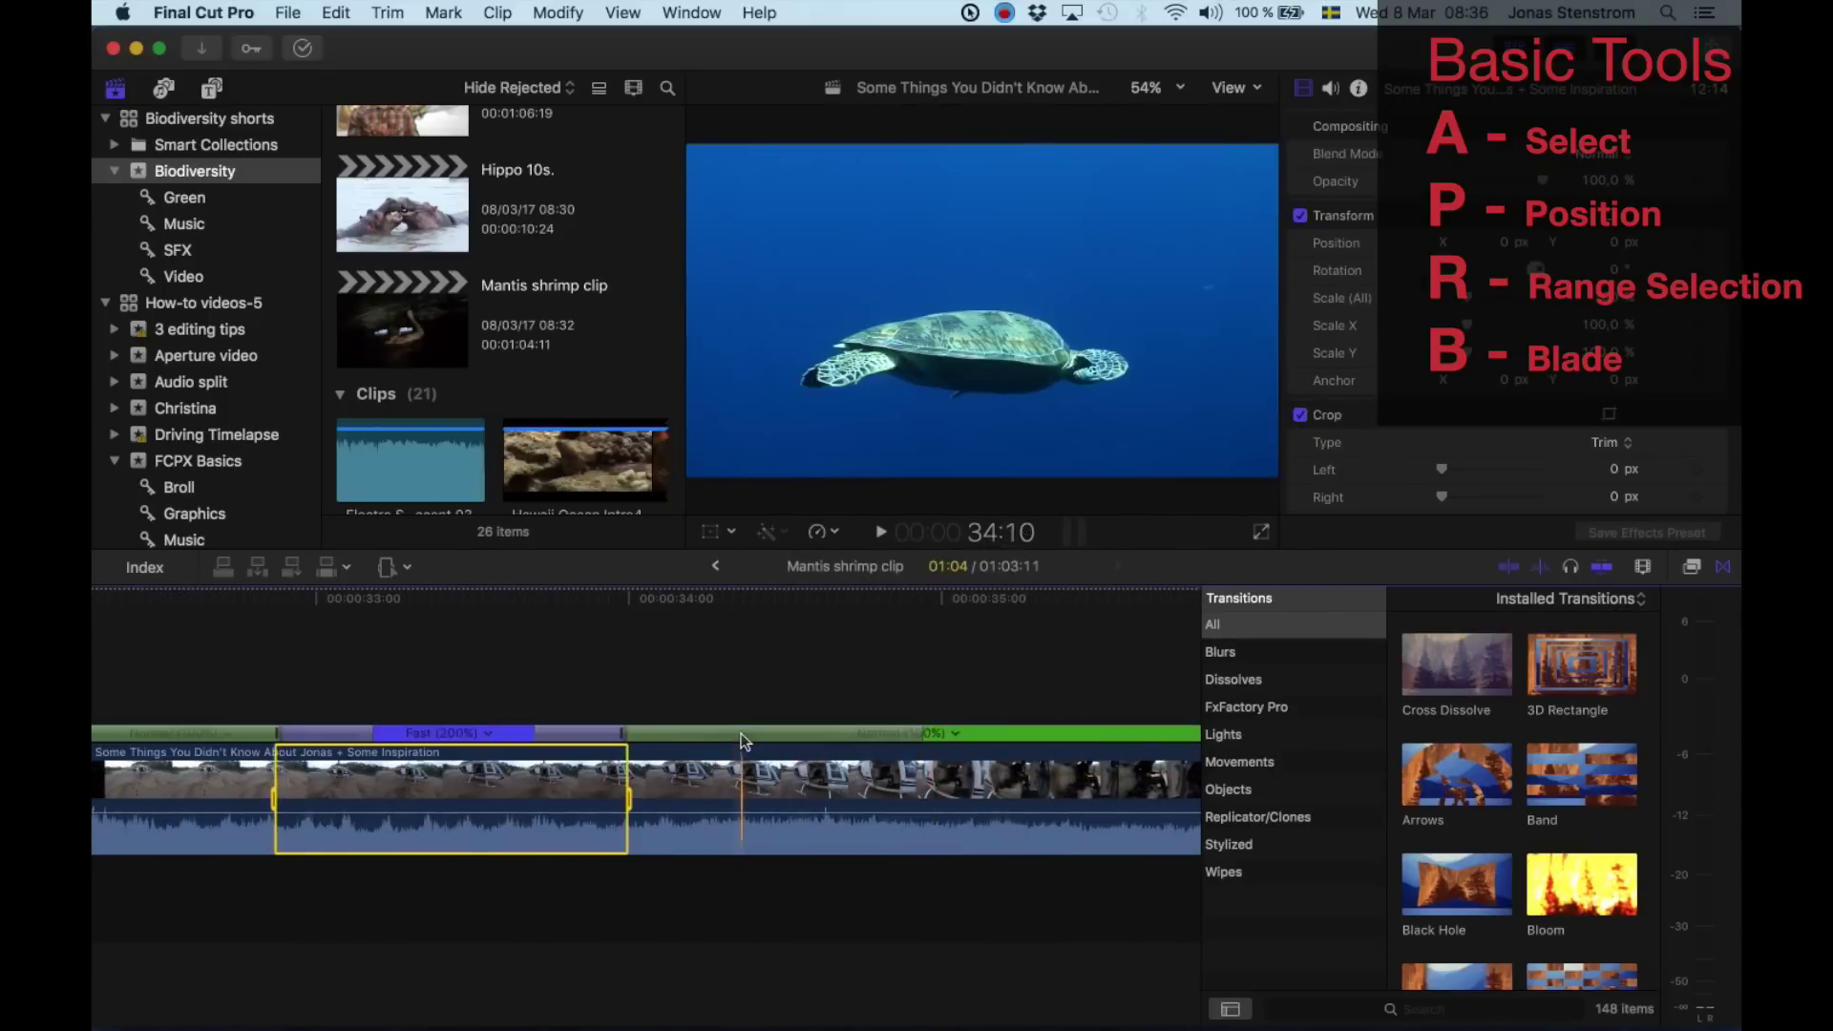
key(space)
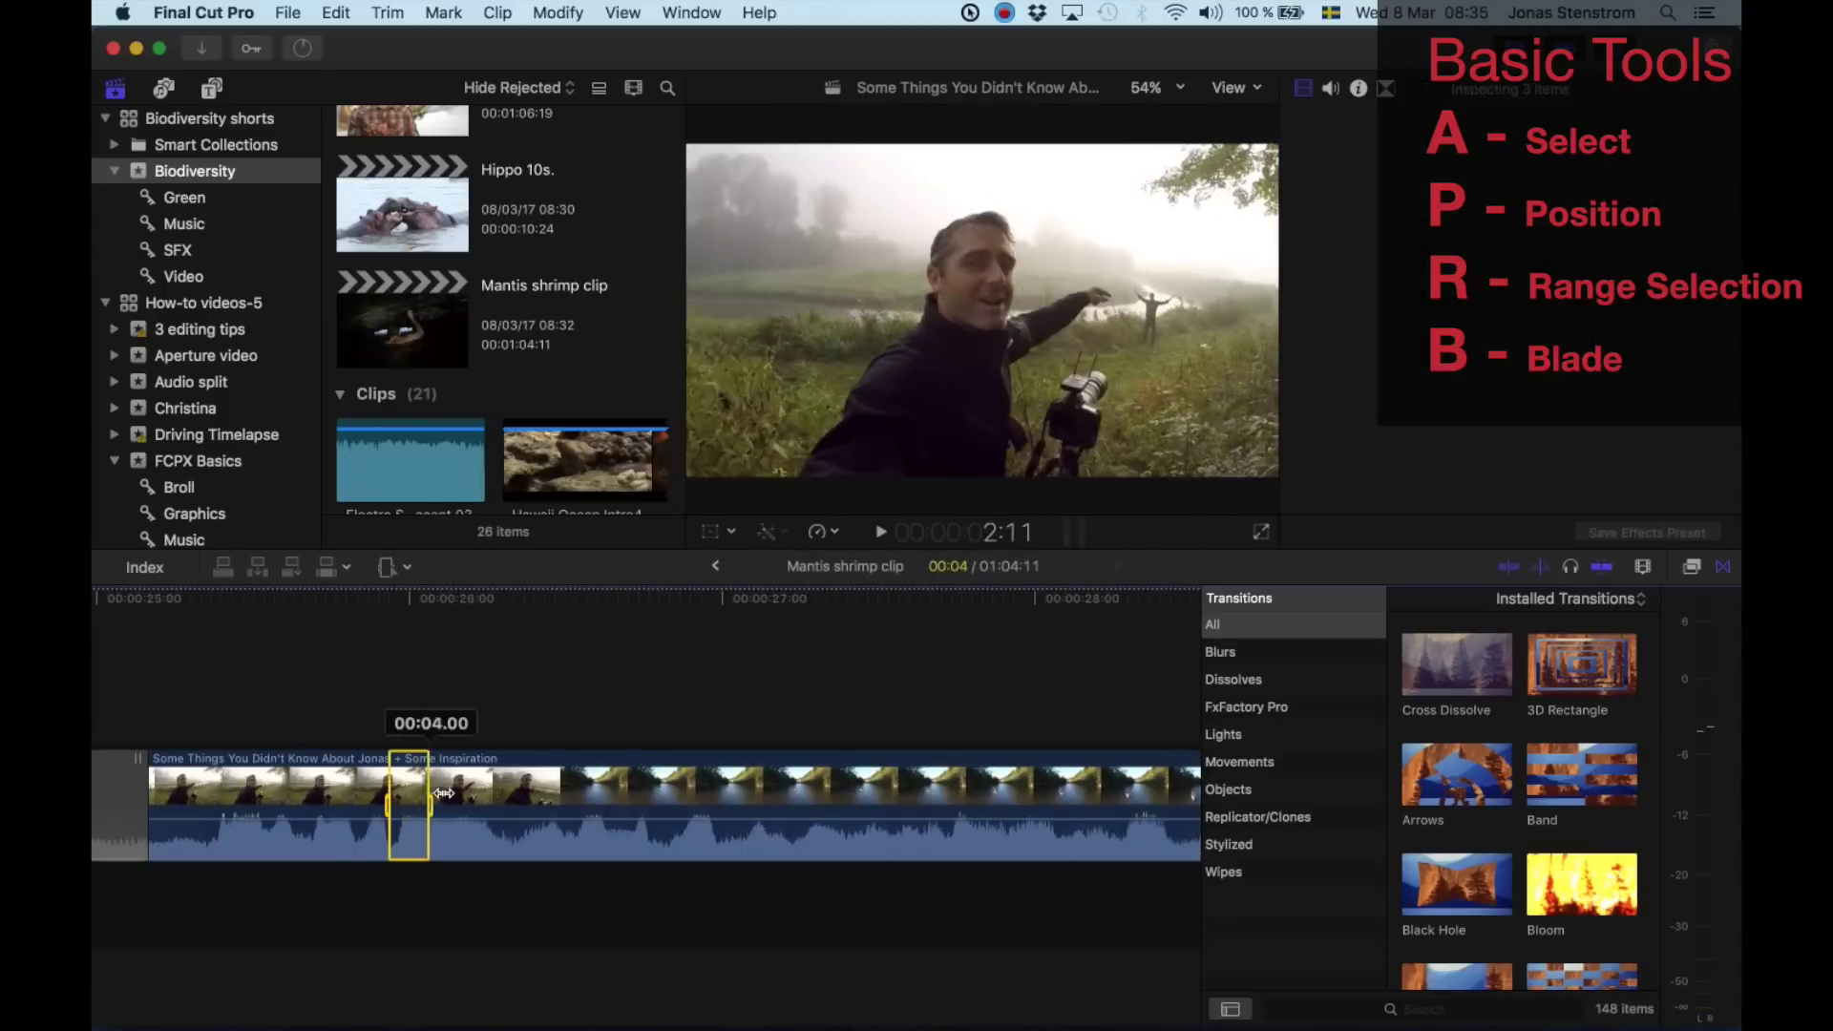
drag(430, 811, 729, 811)
drag(570, 820, 570, 850)
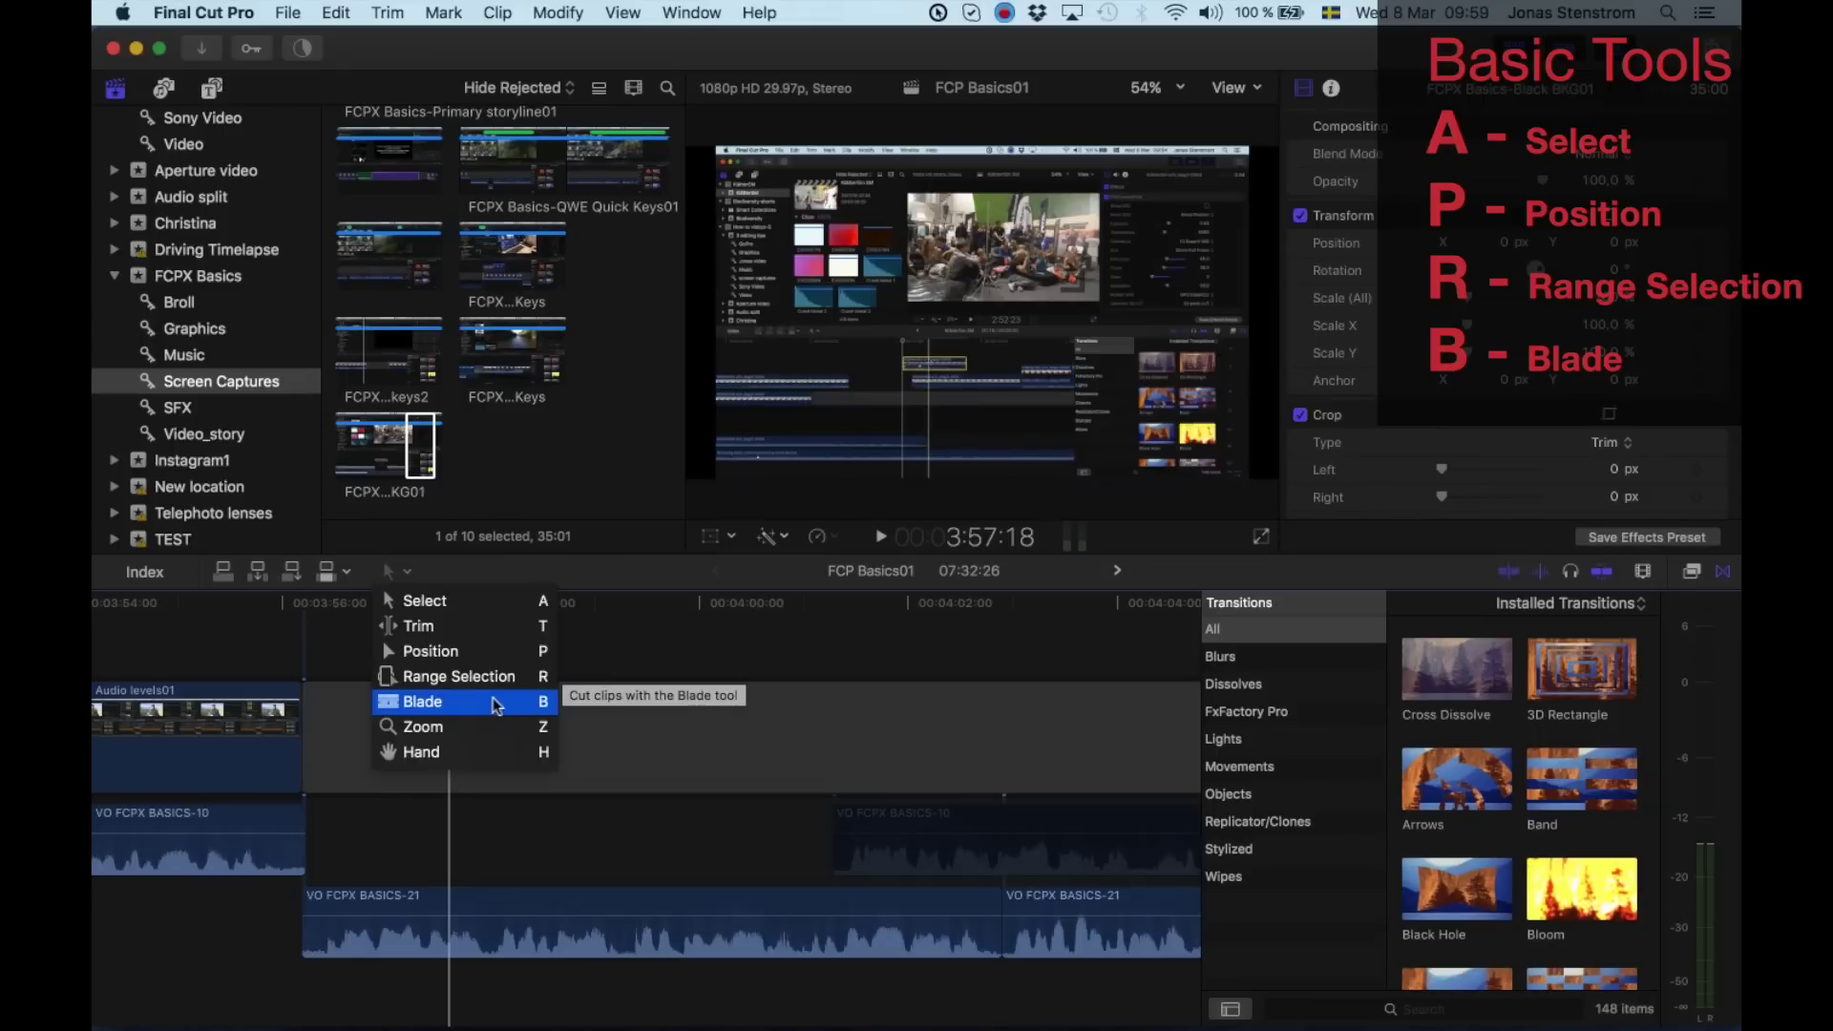
With the Blade tool, cut the VO FCPX BASICS-14 voice-over at its pauses and ums.
click(493, 702)
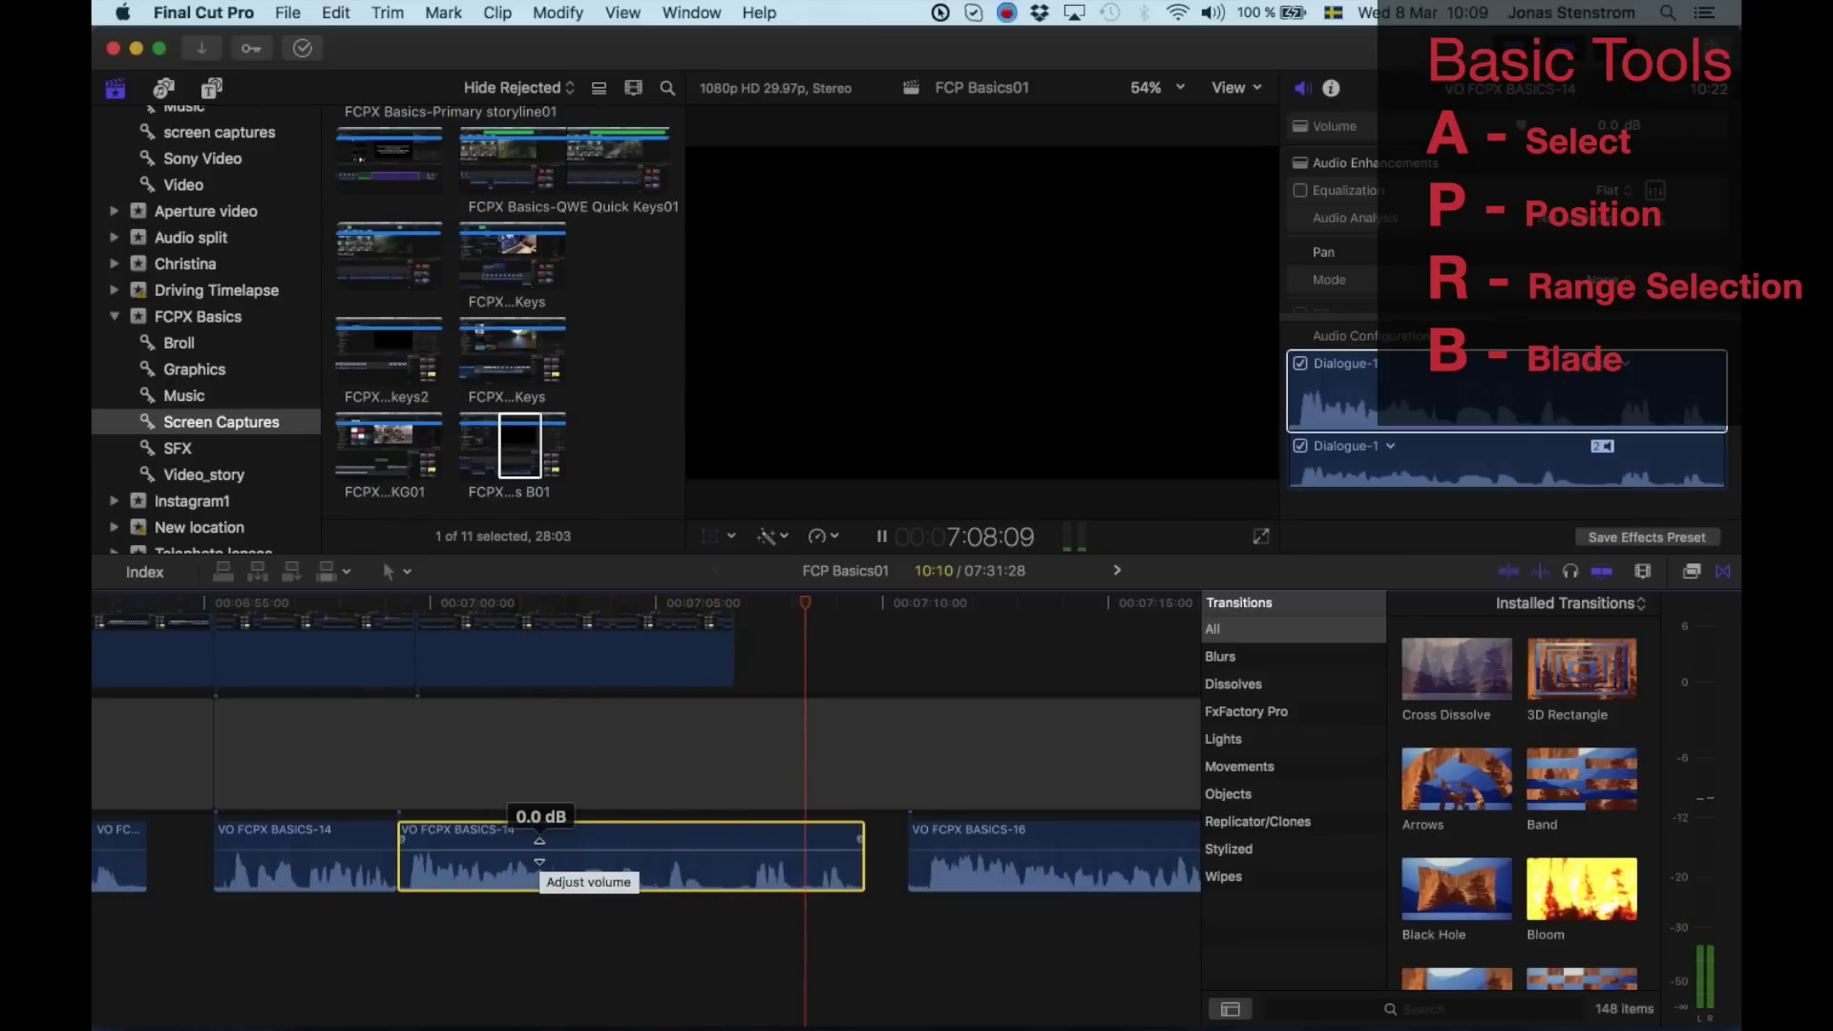
click(396, 571)
click(410, 697)
click(572, 860)
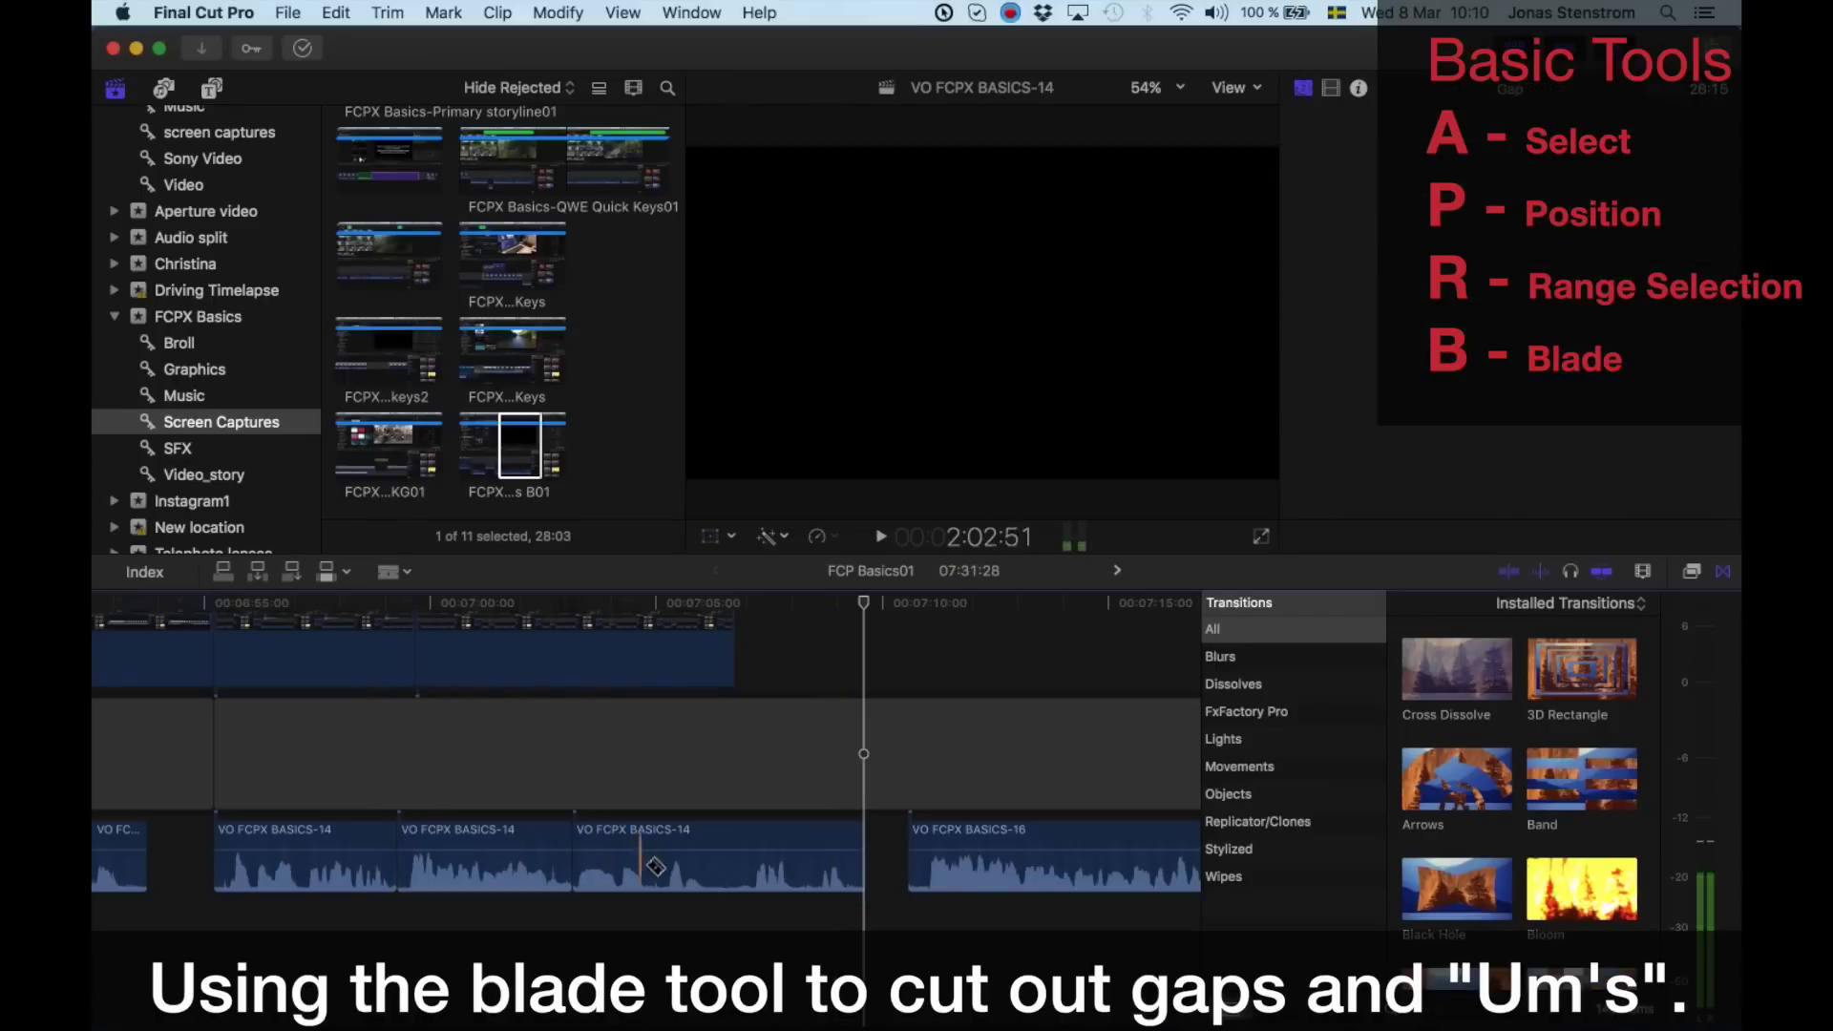
click(656, 859)
click(708, 859)
click(752, 859)
Delete the unwanted voice-over piece so the rest close up, and trim the last piece shorter.
key(a)
click(611, 859)
key(Delete)
drag(781, 877, 711, 877)
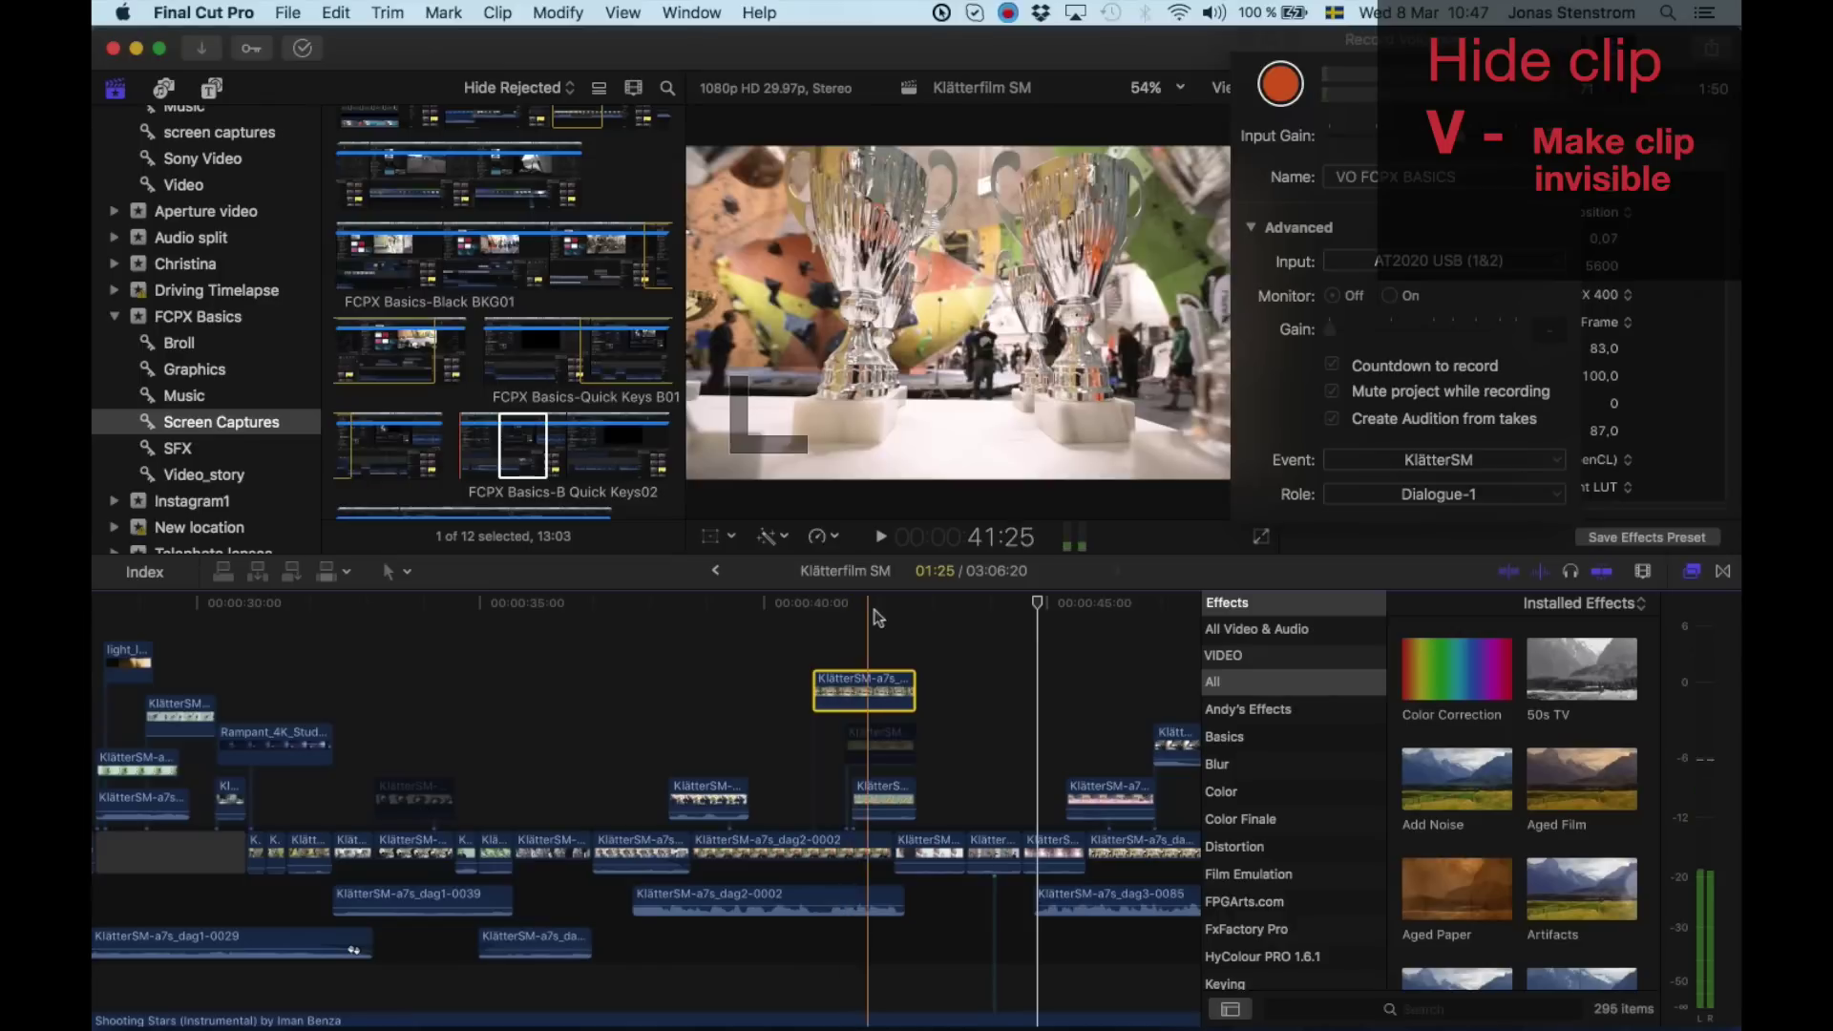
Disable the connected KlätterSM-a7s clip above the trophy shot and play the section without it.
click(904, 690)
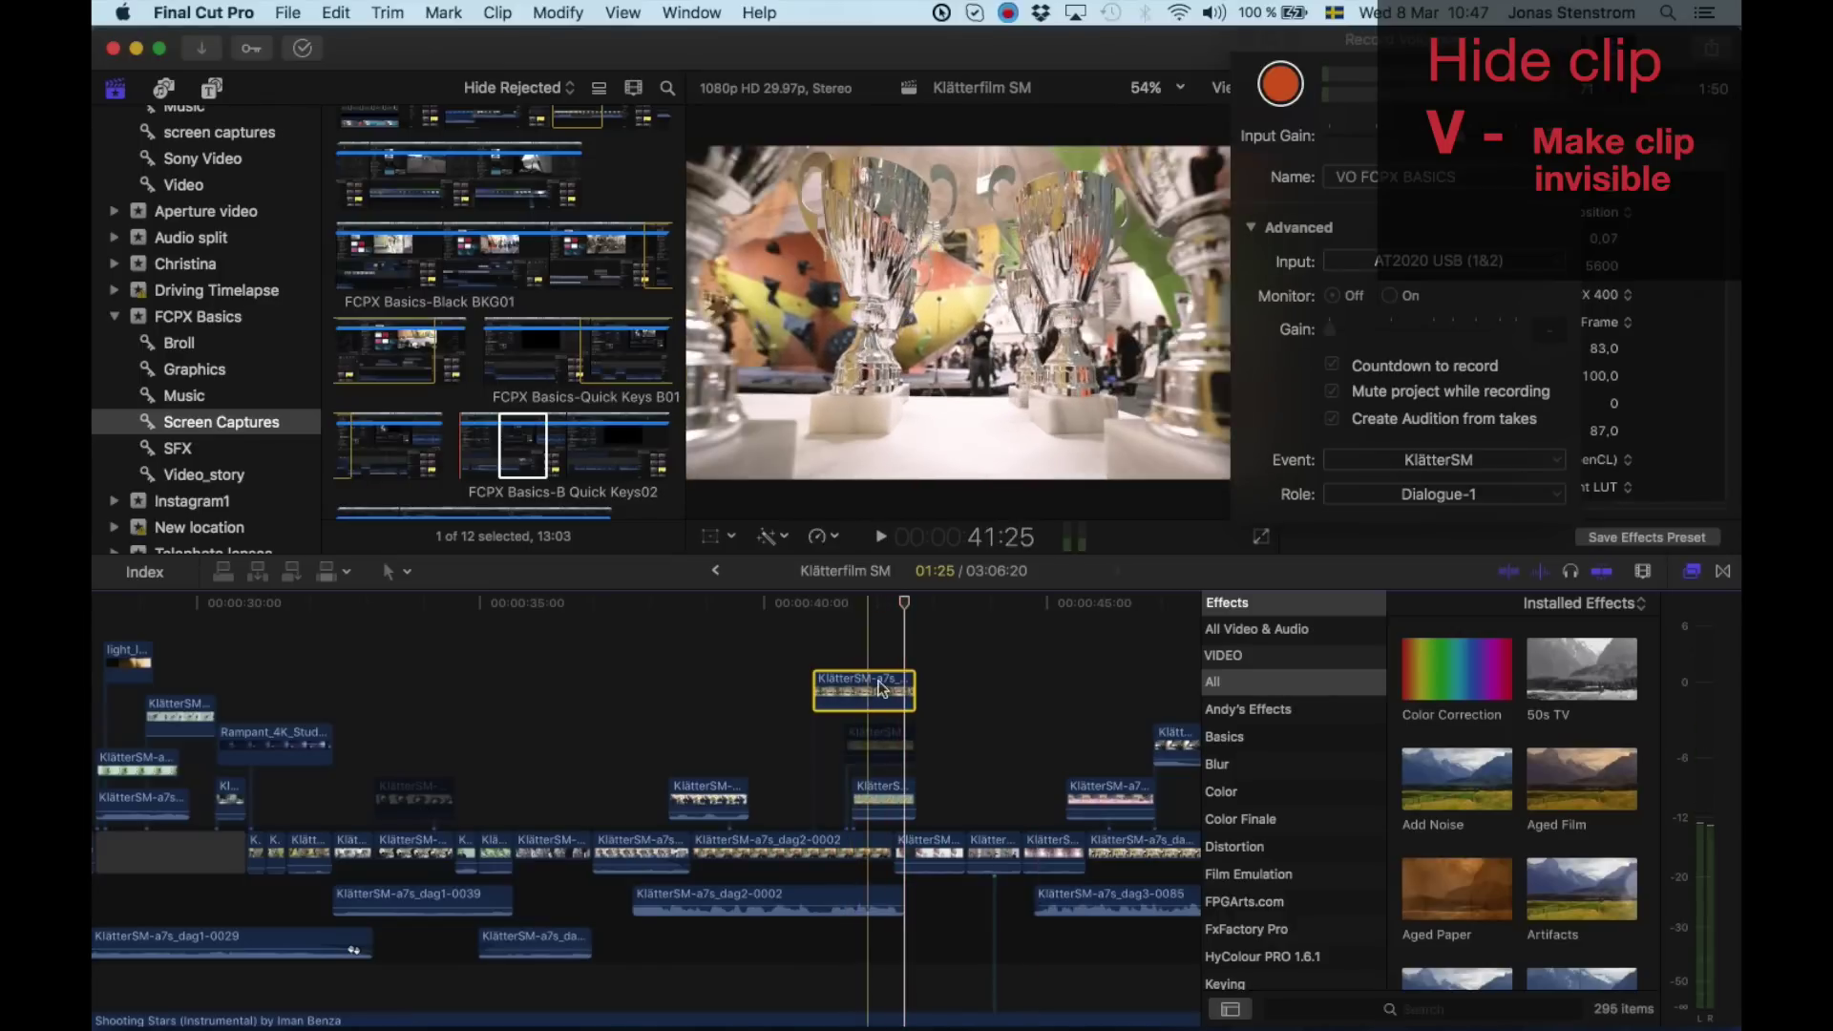
key(v)
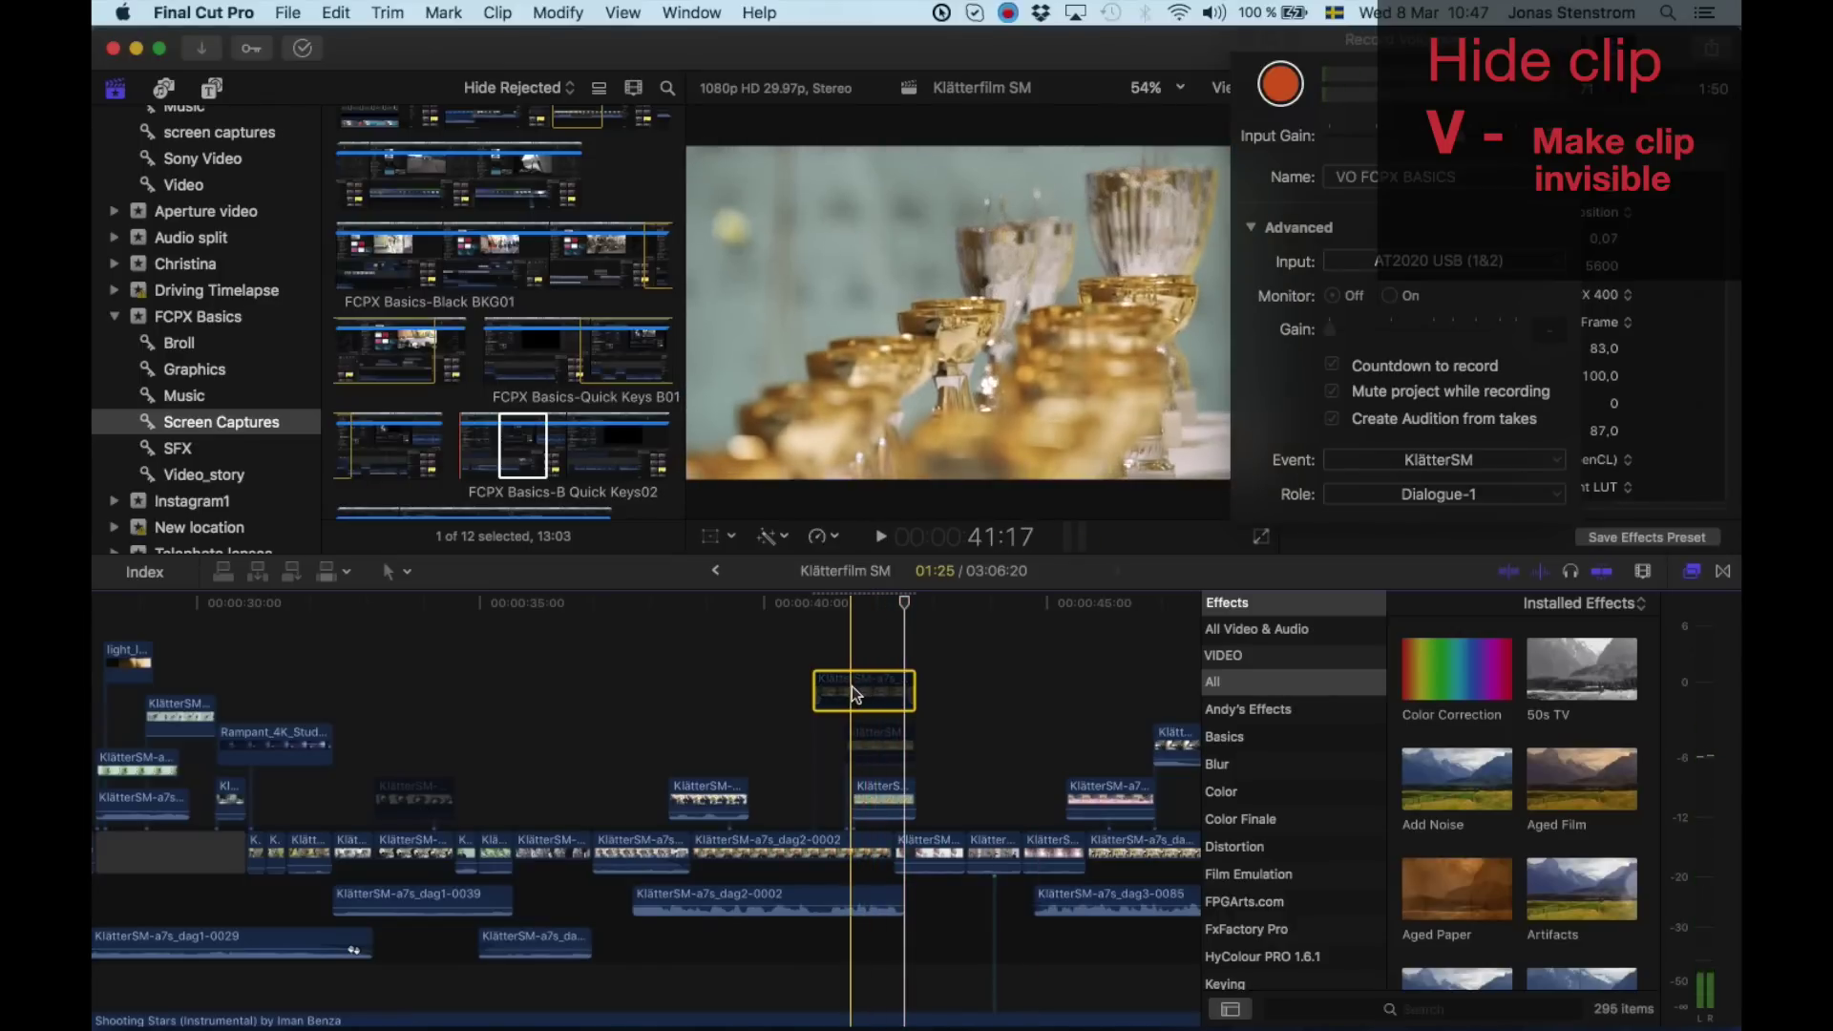
key(space)
key(space)
click(868, 747)
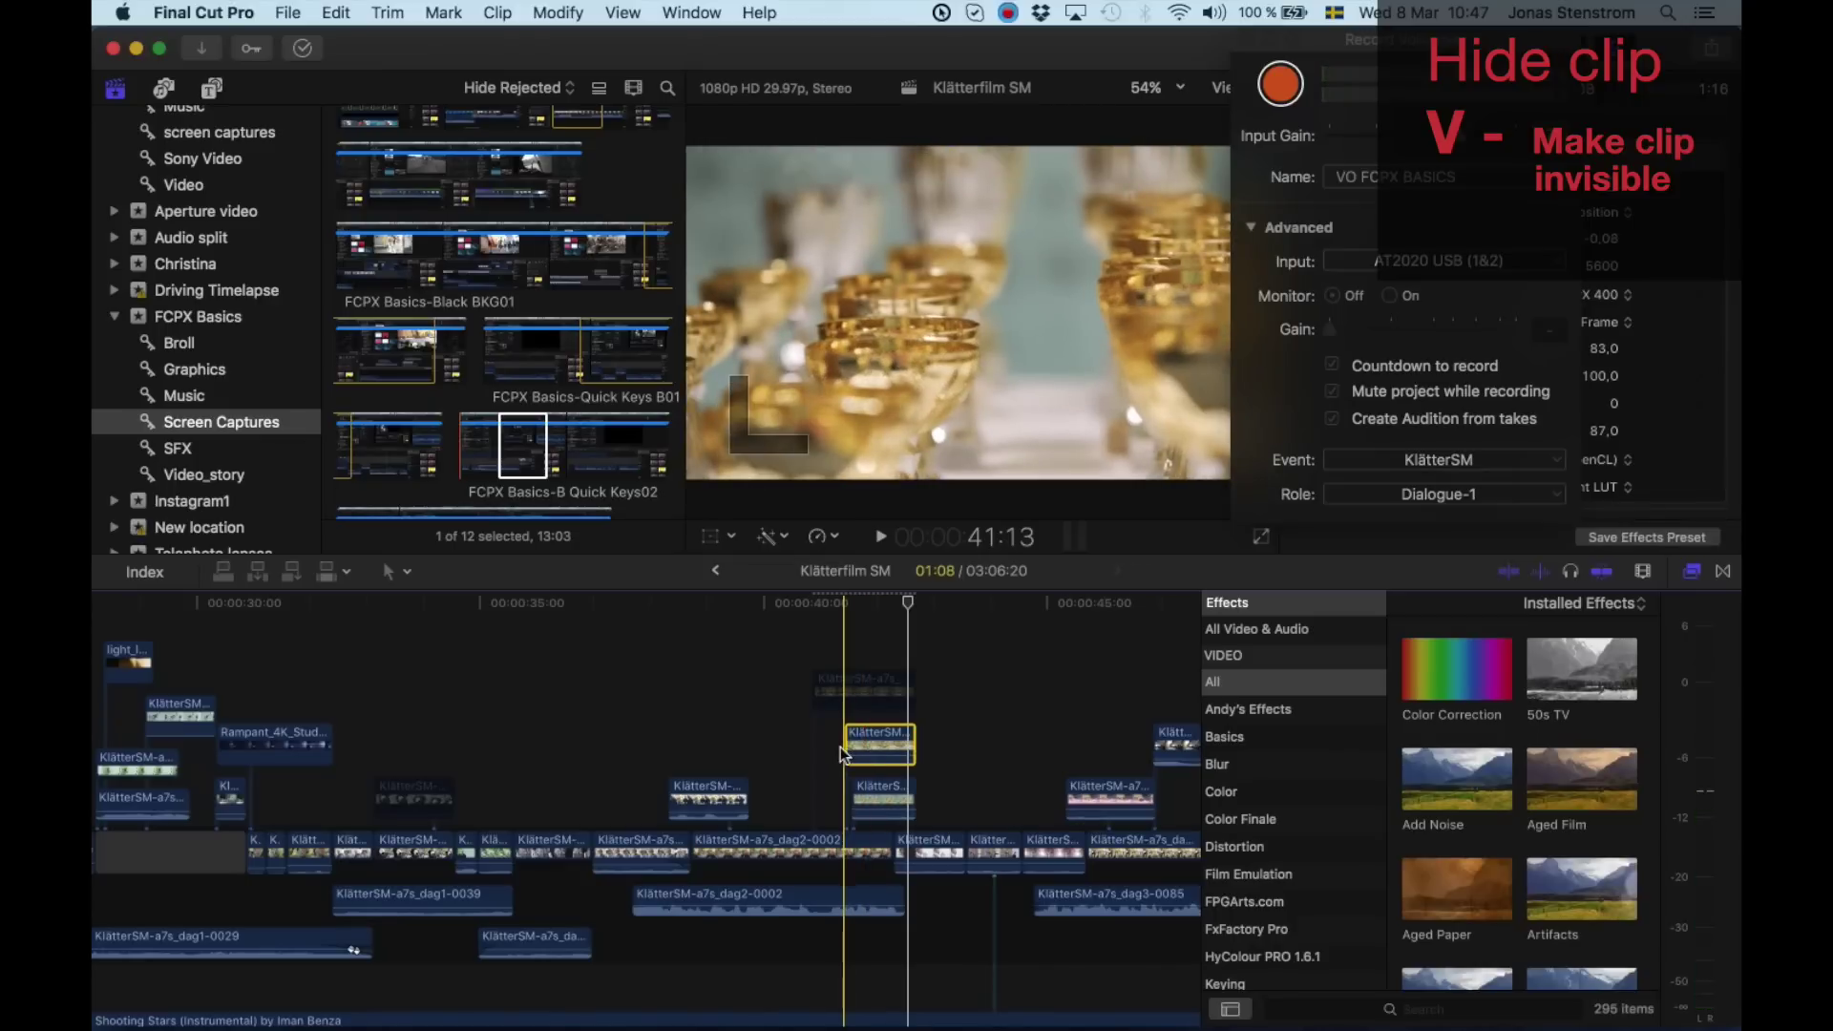
key(space)
Re-enable the KlätterSM-a7s clip and play back with it visible again.
click(858, 697)
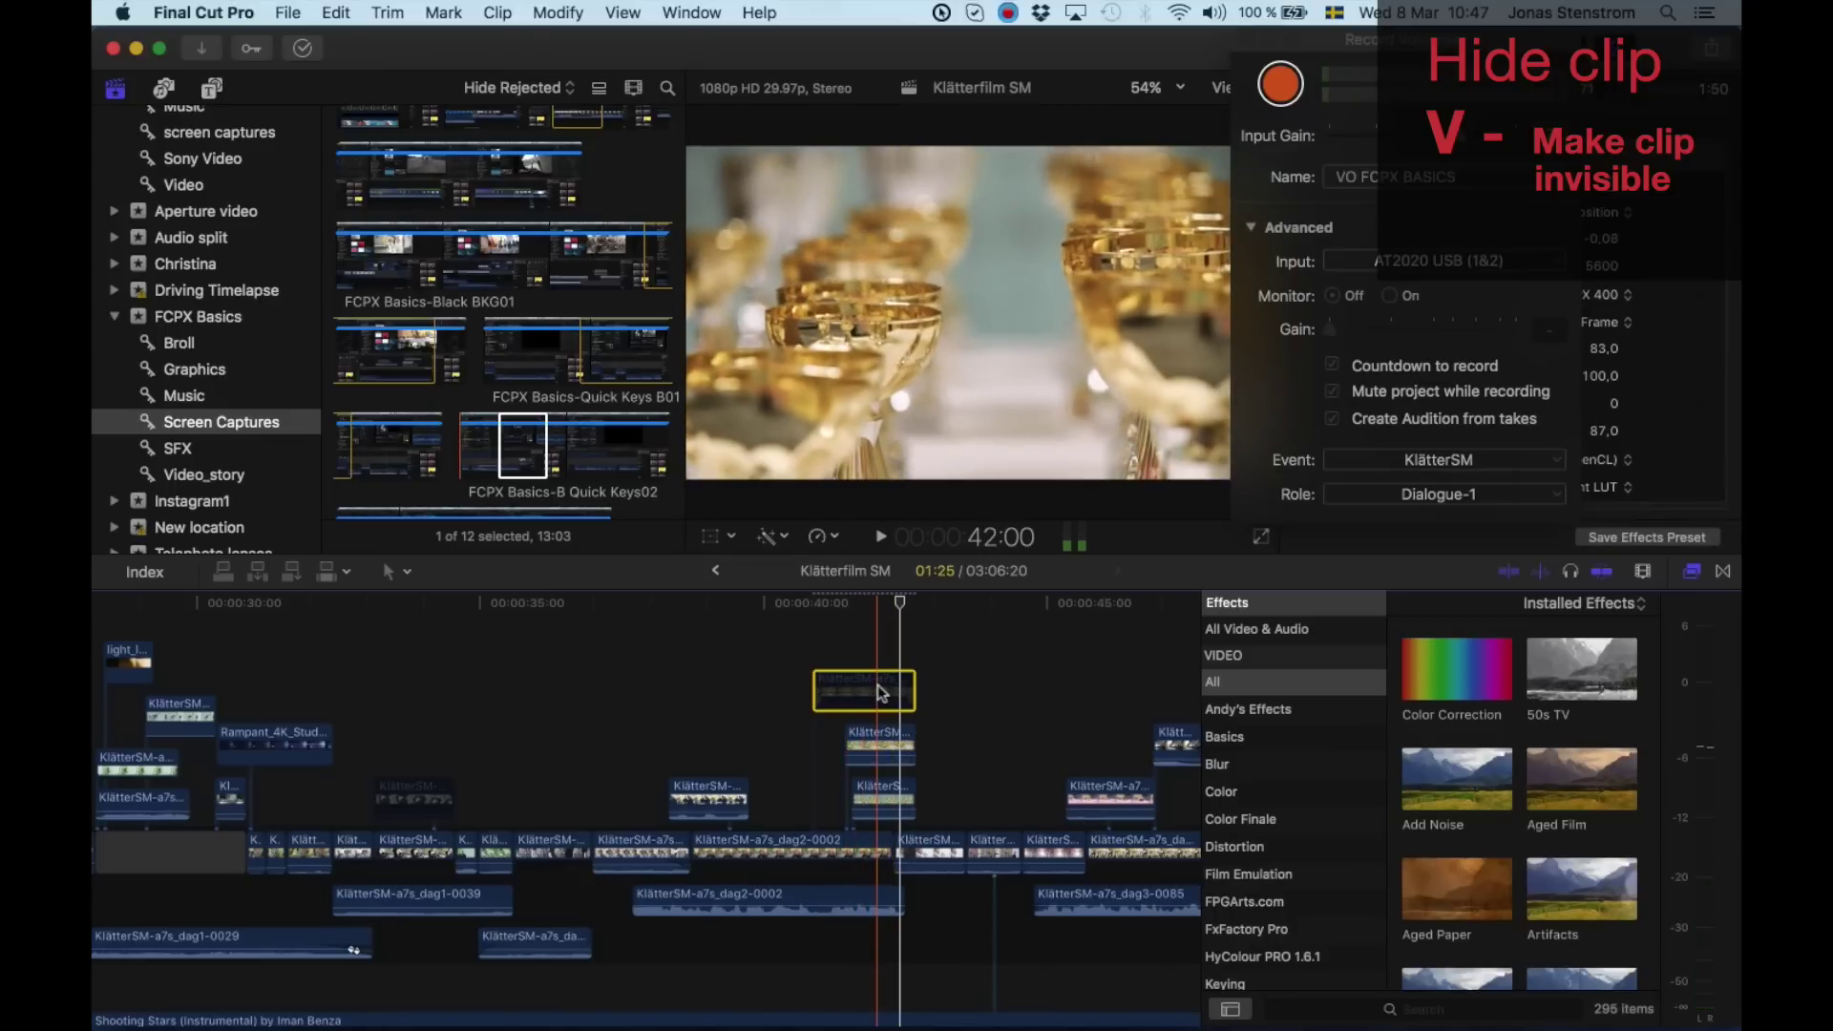
key(v)
key(space)
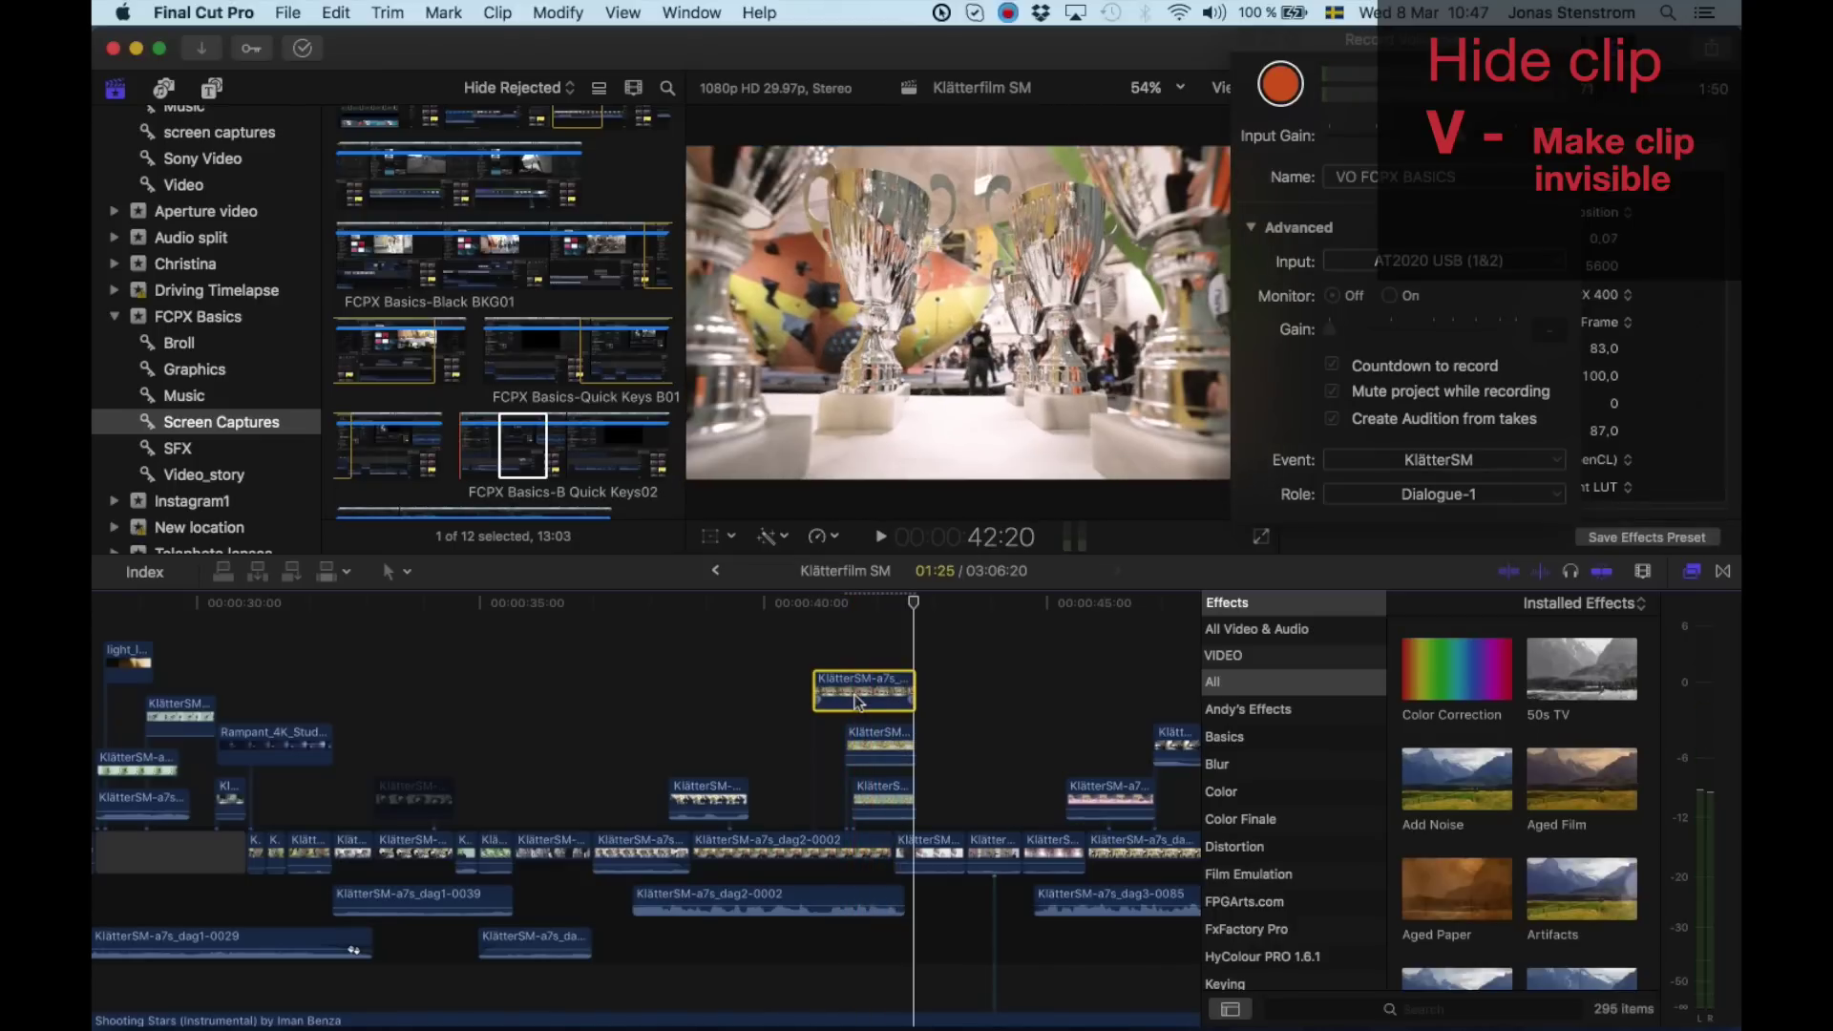